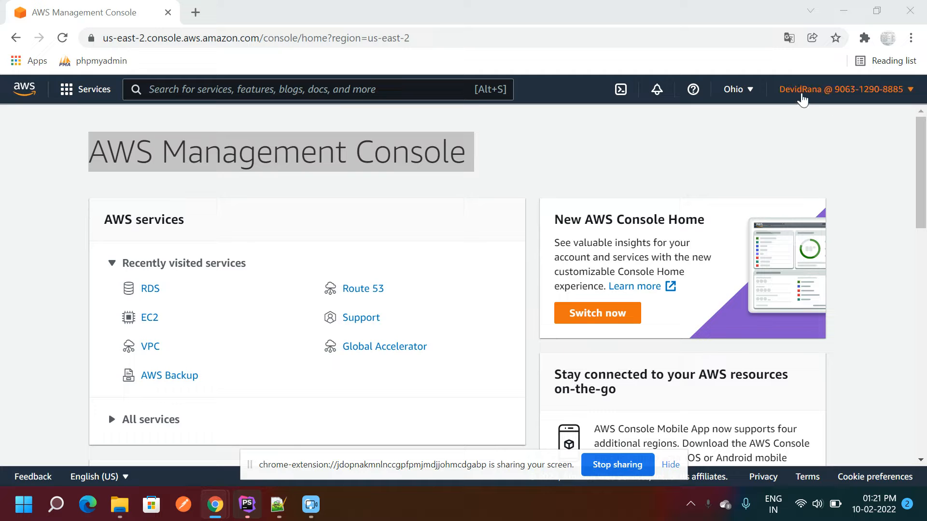
# - Close the account menu and dismiss the screen-sharing notice
pyautogui.click(801, 91)
pyautogui.click(523, 153)
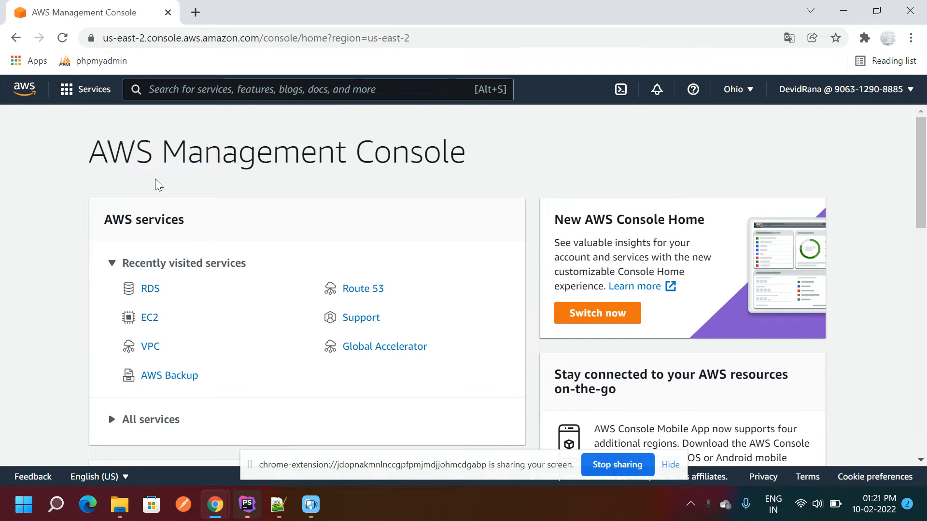
pyautogui.moveTo(88, 152); pyautogui.dragTo(504, 154)
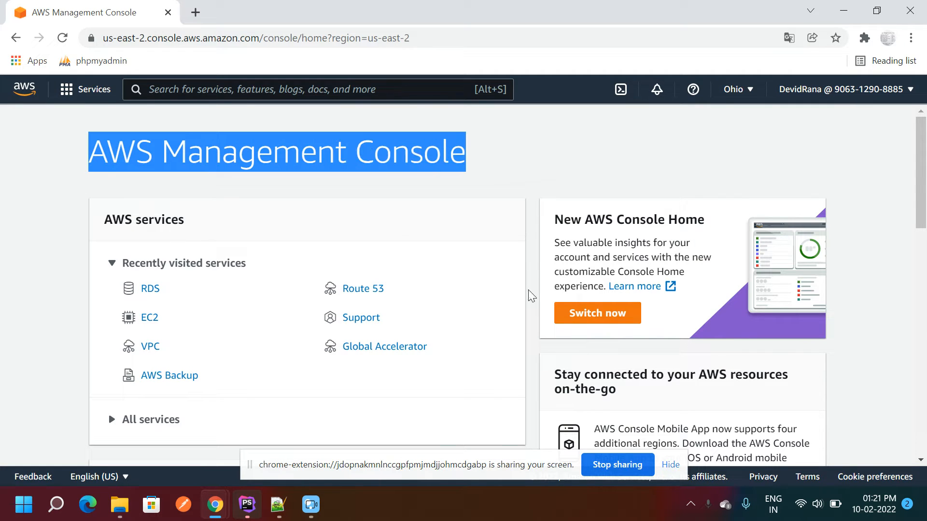
pyautogui.click(531, 435)
pyautogui.click(665, 465)
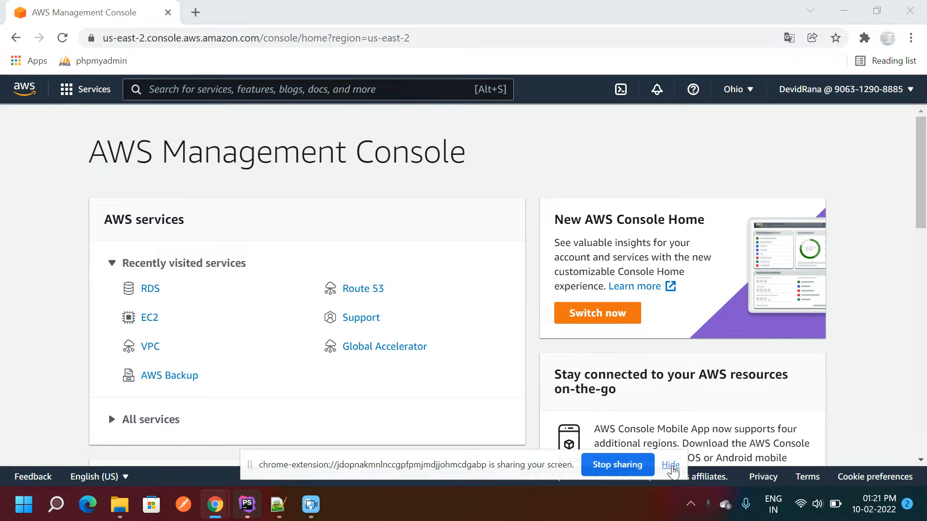
# - Search the console for 'rds' and go to the RDS dashboard
pyautogui.click(182, 85)
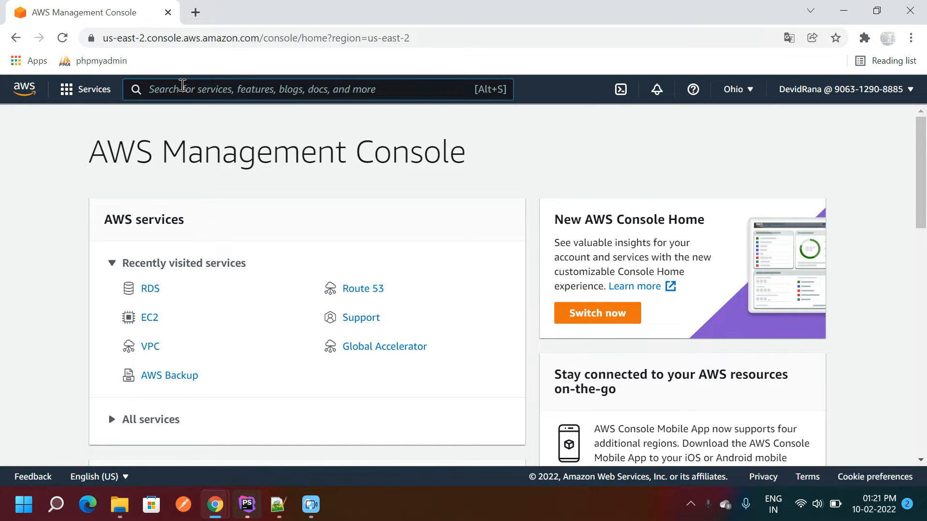
pyautogui.write('rds')
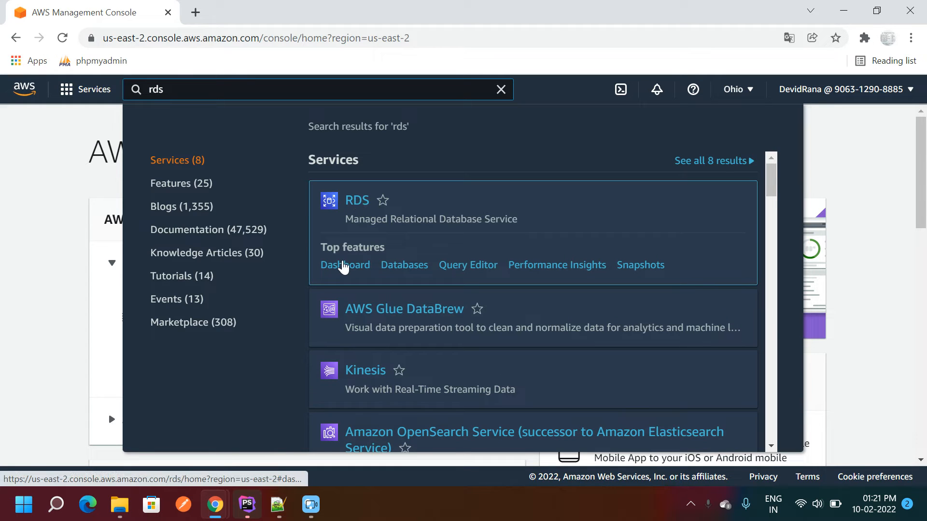
pyautogui.click(343, 267)
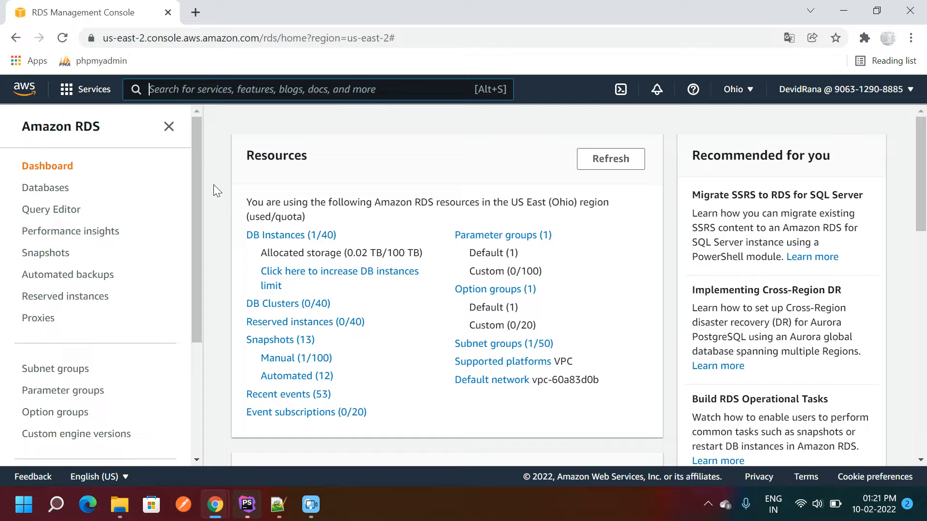
pyautogui.click(274, 510)
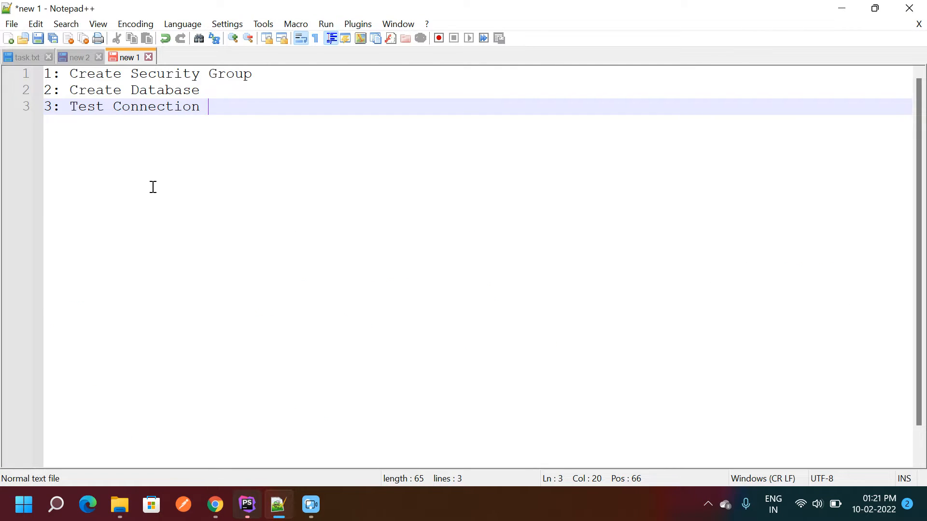
pyautogui.moveTo(262, 72); pyautogui.dragTo(27, 72)
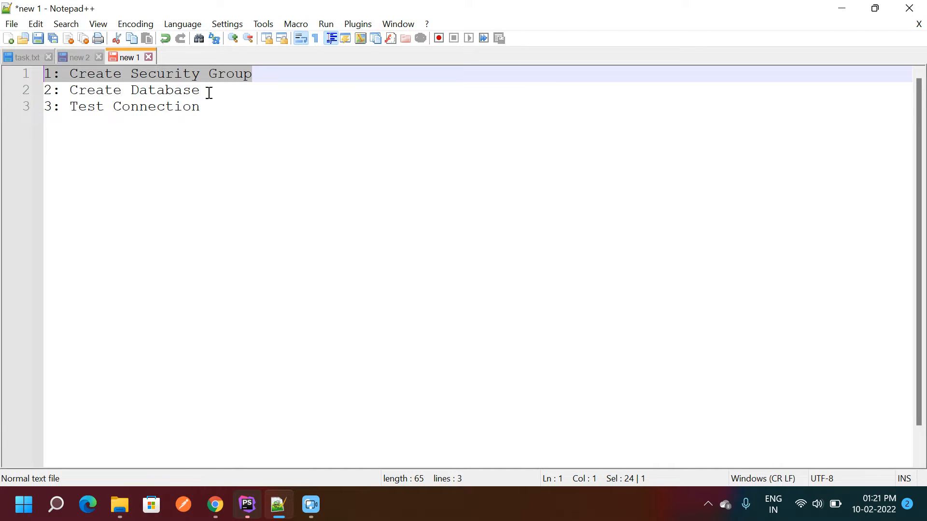
pyautogui.moveTo(209, 91); pyautogui.dragTo(31, 90)
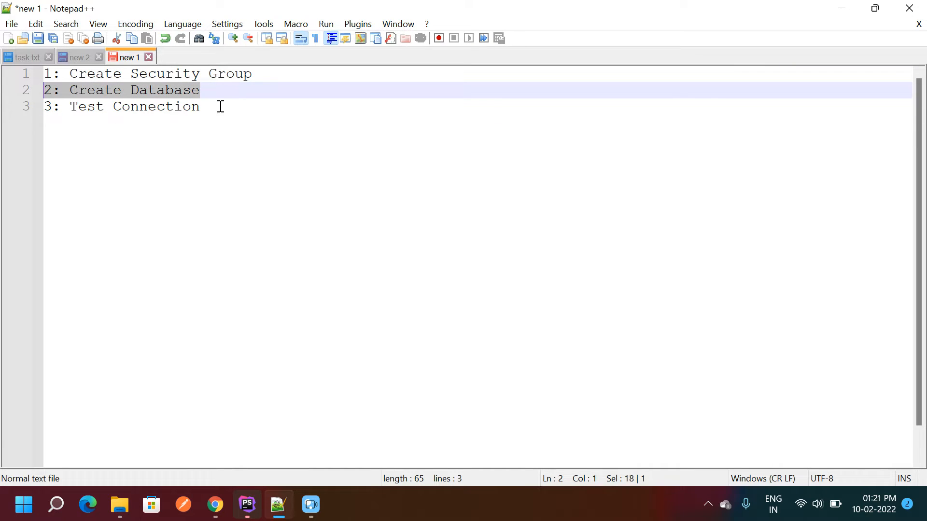
pyautogui.moveTo(220, 106); pyautogui.dragTo(45, 107)
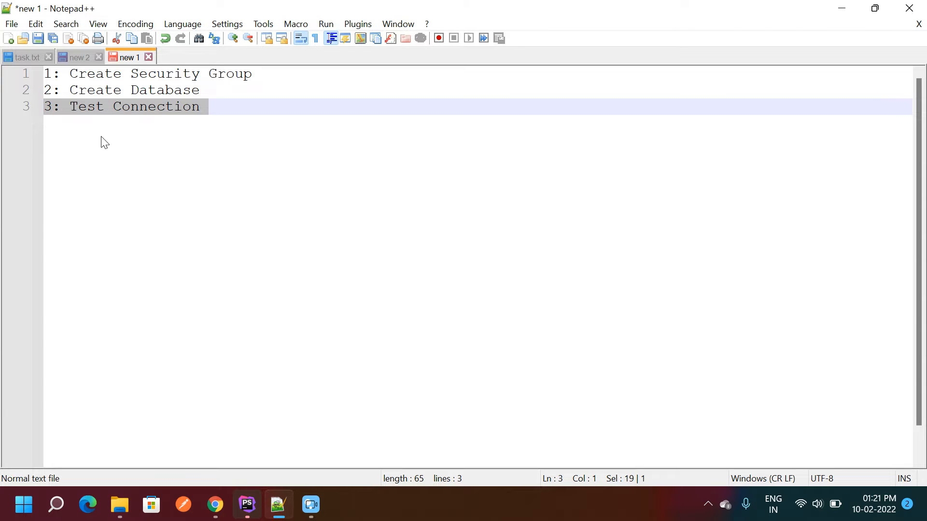
pyautogui.click(230, 88)
pyautogui.moveTo(270, 71); pyautogui.dragTo(11, 72)
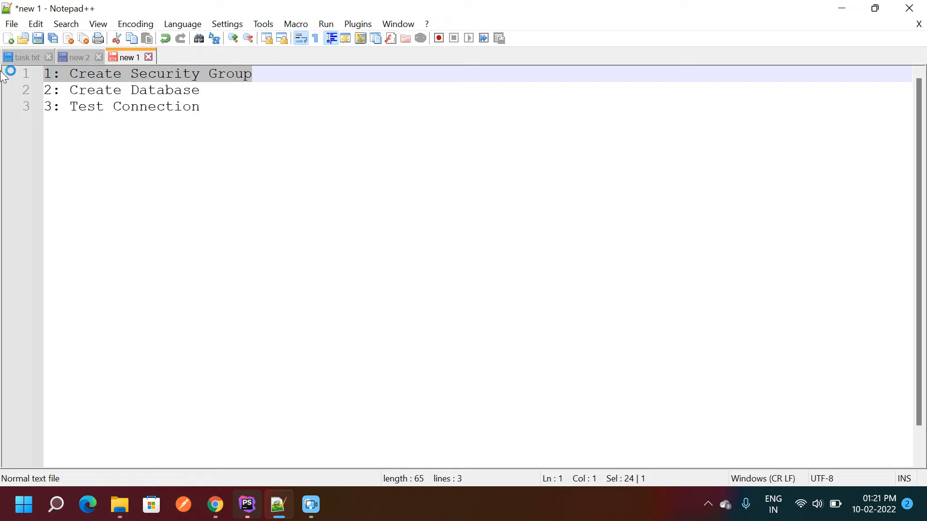
pyautogui.click(169, 136)
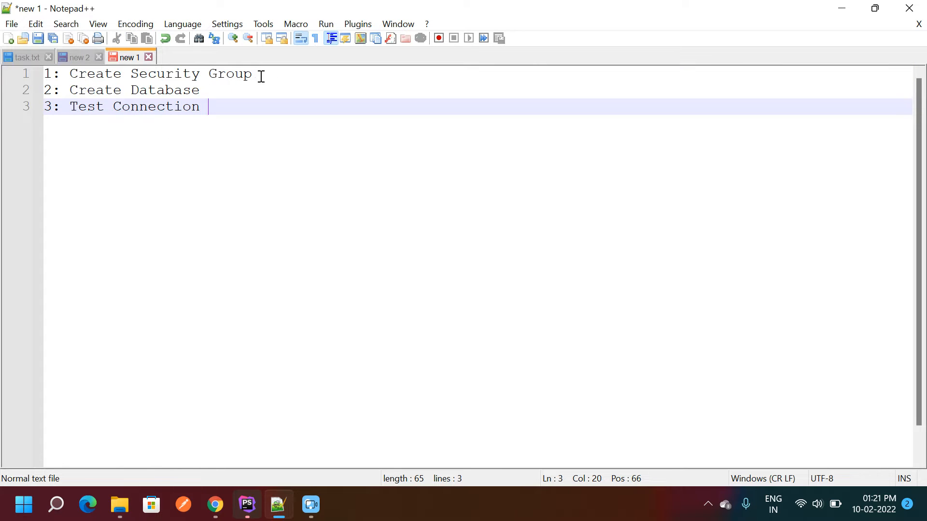
pyautogui.moveTo(261, 76)
pyautogui.mouseDown()
pyautogui.moveTo(71, 76)
pyautogui.moveTo(250, 72)
pyautogui.mouseUp()
pyautogui.click(85, 75)
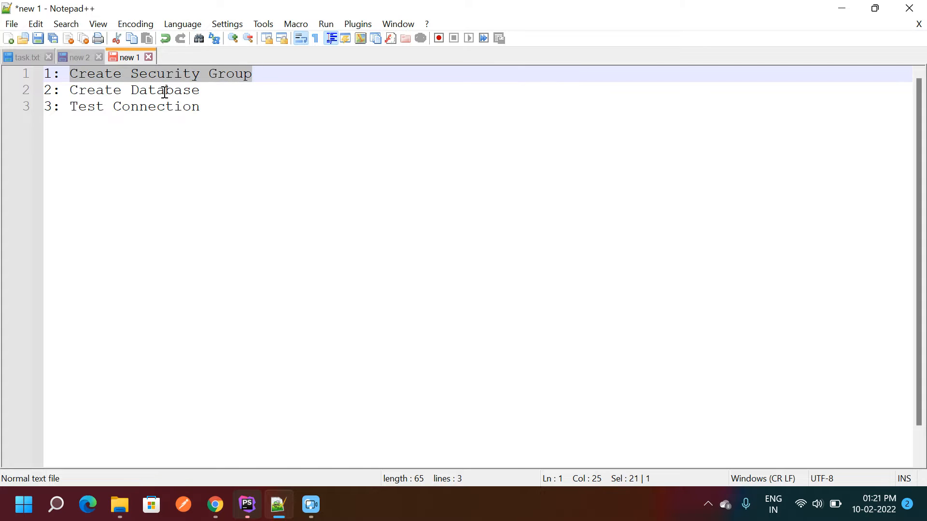
pyautogui.moveTo(70, 90); pyautogui.dragTo(226, 92)
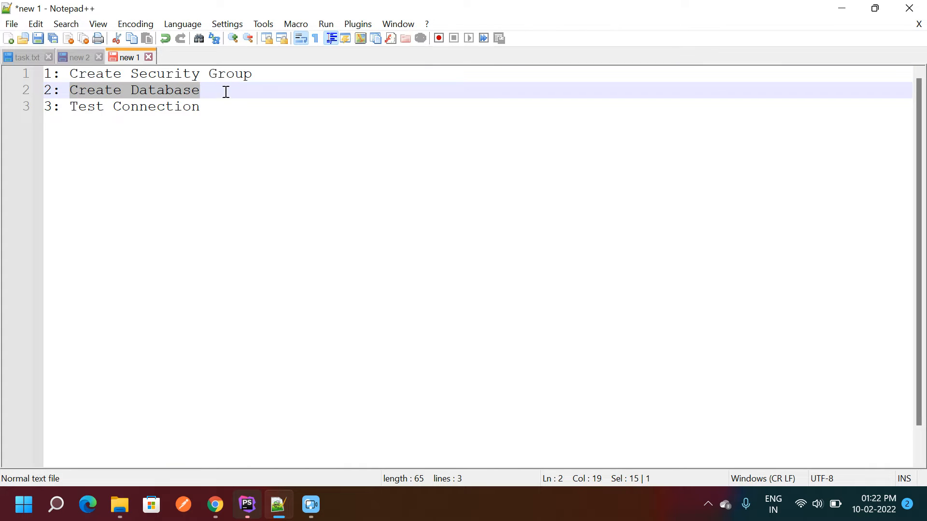
pyautogui.click(173, 92)
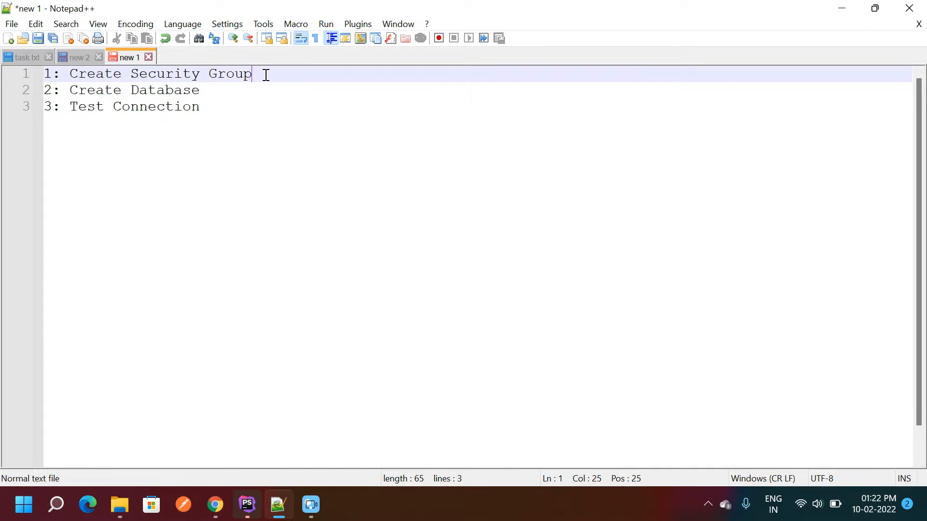
pyautogui.moveTo(265, 74); pyautogui.dragTo(31, 72)
pyautogui.click(147, 133)
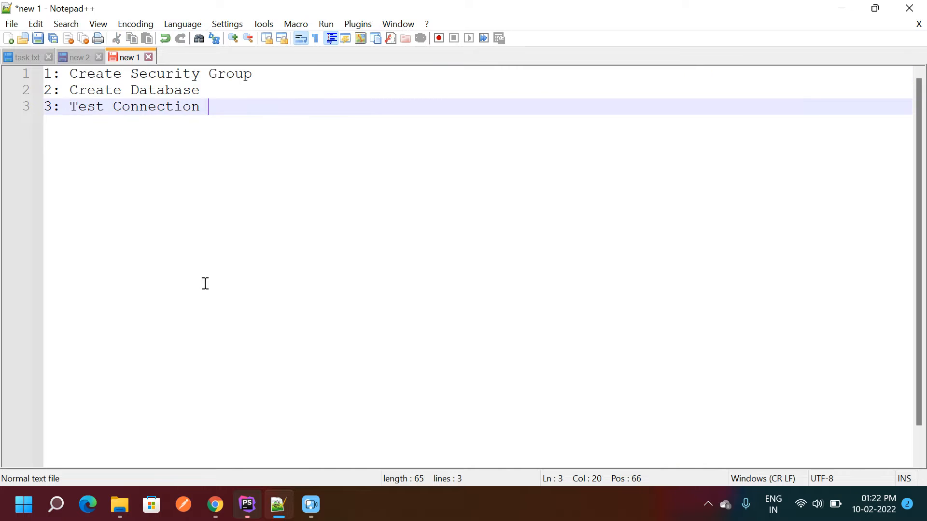
pyautogui.moveTo(215, 505)
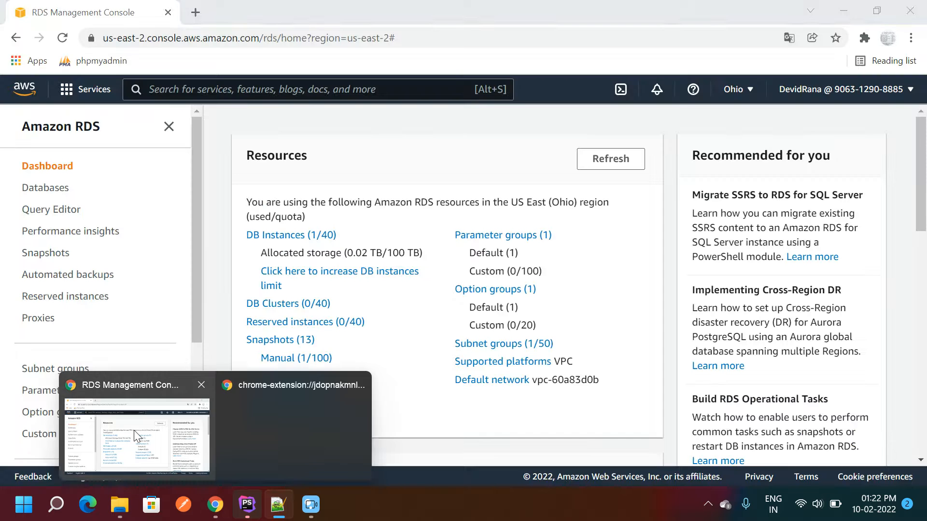
# - Back in the console, search for 'ec2' and go to the EC2 dashboard
pyautogui.click(134, 430)
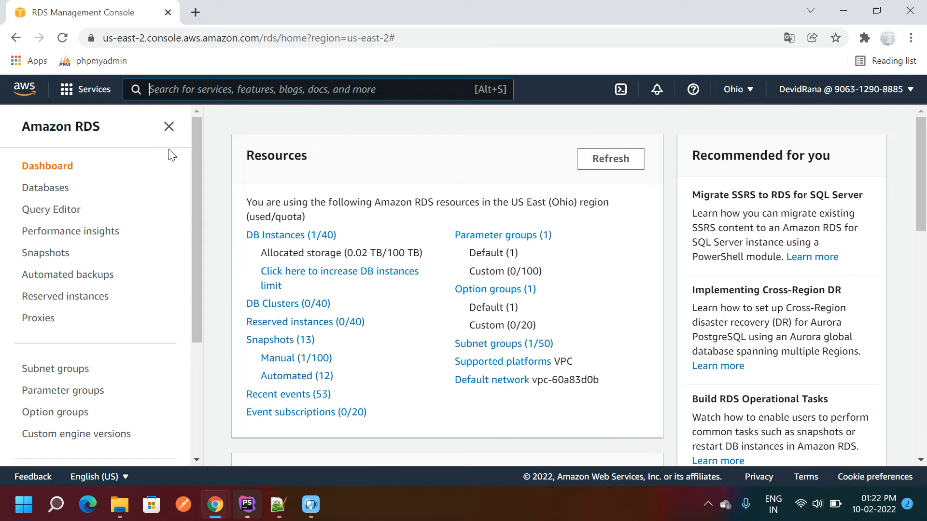
pyautogui.click(158, 93)
pyautogui.write('ec2')
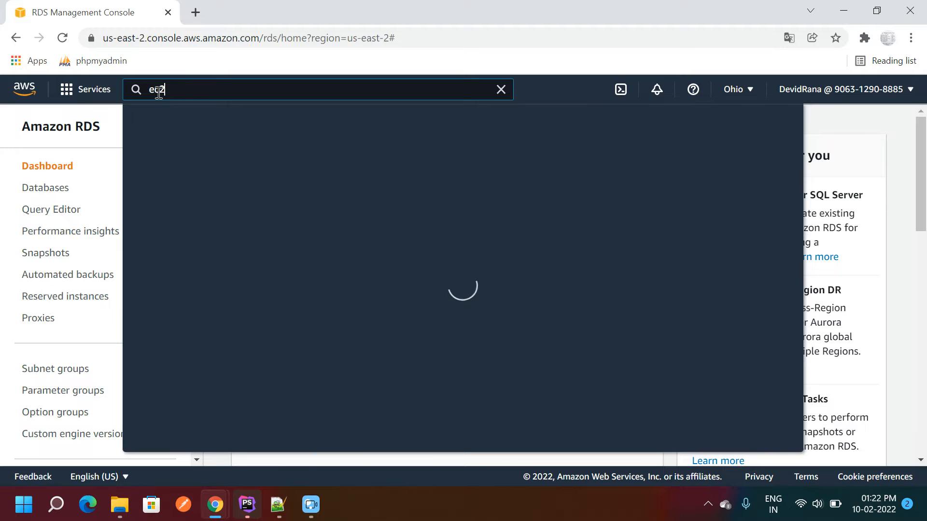
pyautogui.moveTo(374, 201)
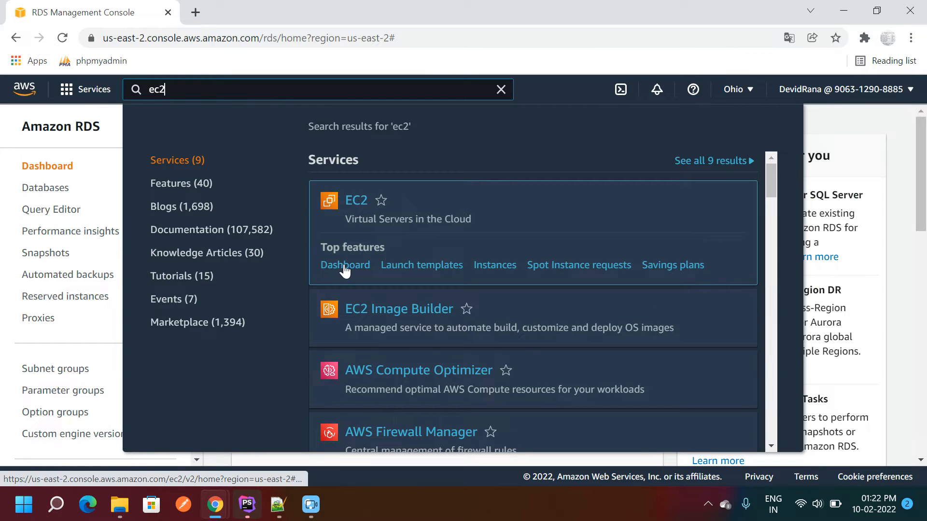
pyautogui.click(345, 269)
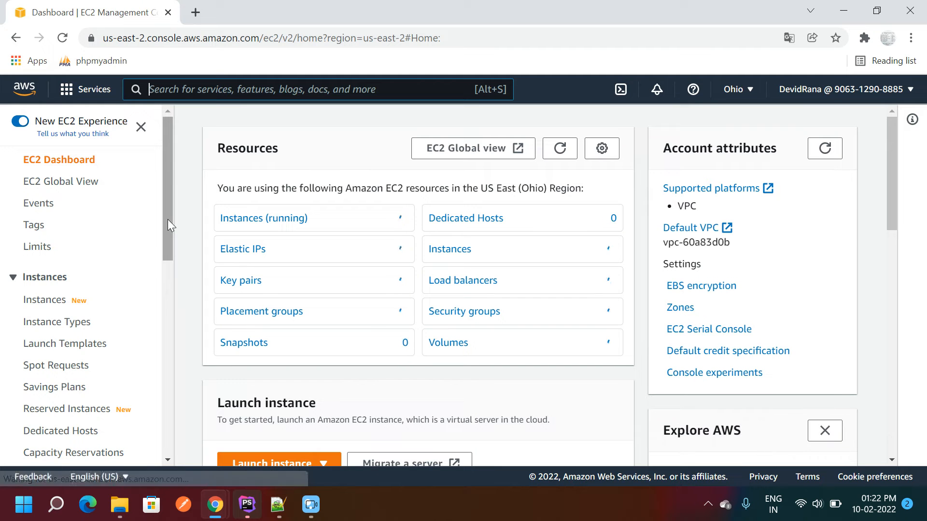
# - Go to the Security Groups list and start a new security group
pyautogui.moveTo(167, 220); pyautogui.dragTo(161, 367)
pyautogui.click(39, 331)
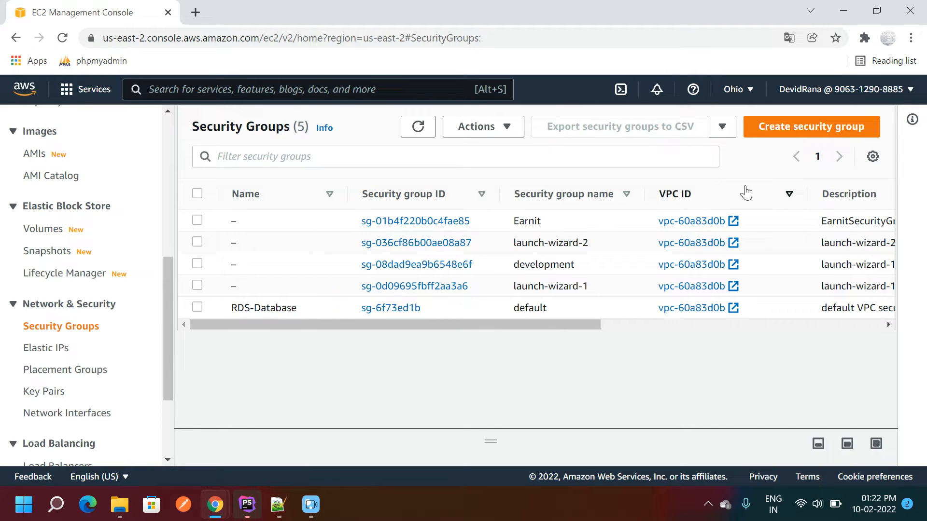
pyautogui.click(784, 129)
# - Name the security group 'database' with the description 'security group'
pyautogui.click(141, 297)
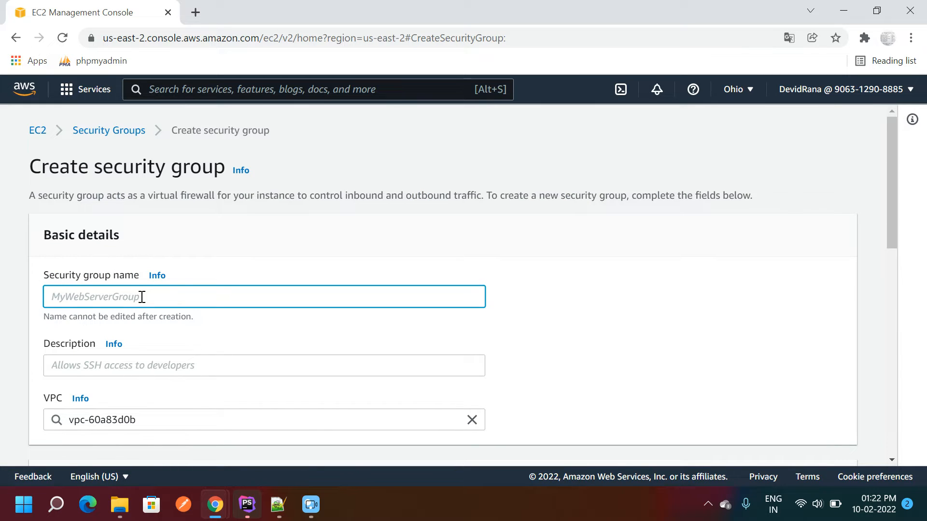
pyautogui.write('data')
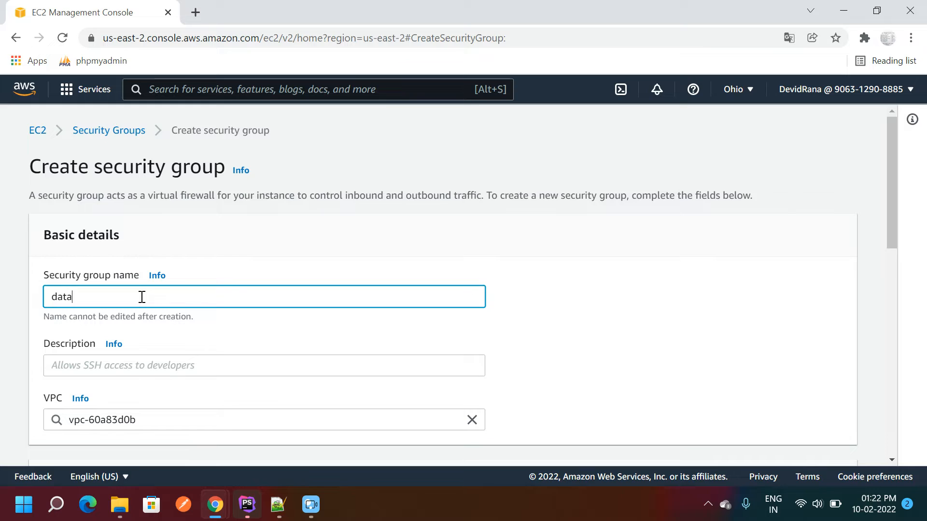
pyautogui.write('base')
pyautogui.click(111, 374)
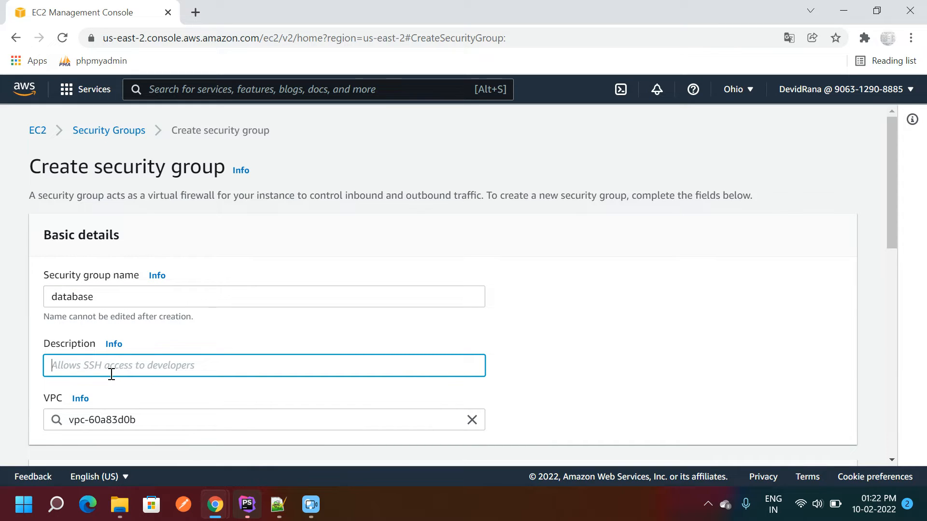
pyautogui.write('d')
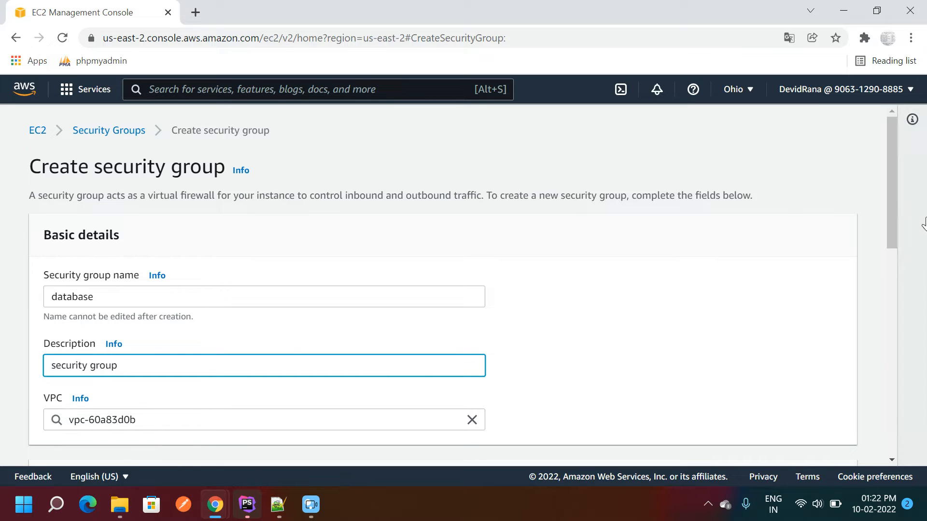
pyautogui.moveTo(891, 208); pyautogui.dragTo(876, 302)
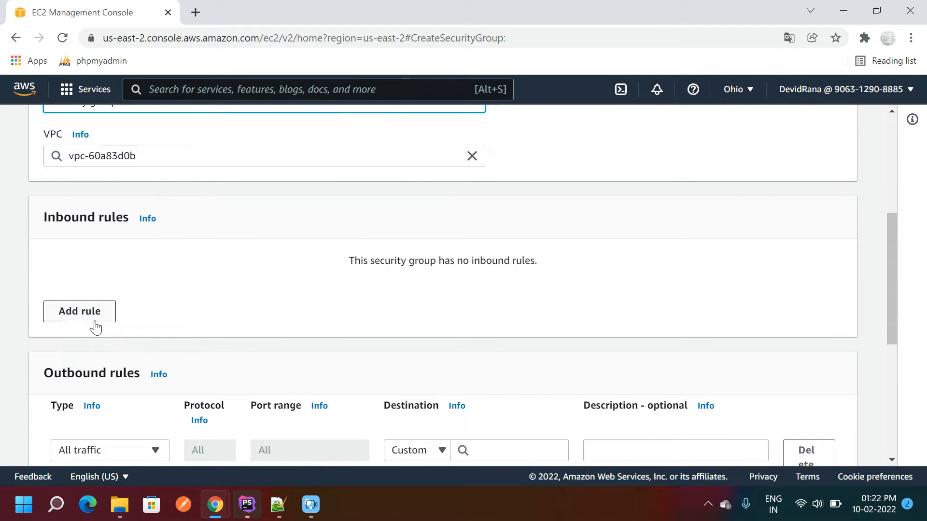
# - Add an All traffic inbound rule with source Anywhere-IPv4
pyautogui.click(77, 321)
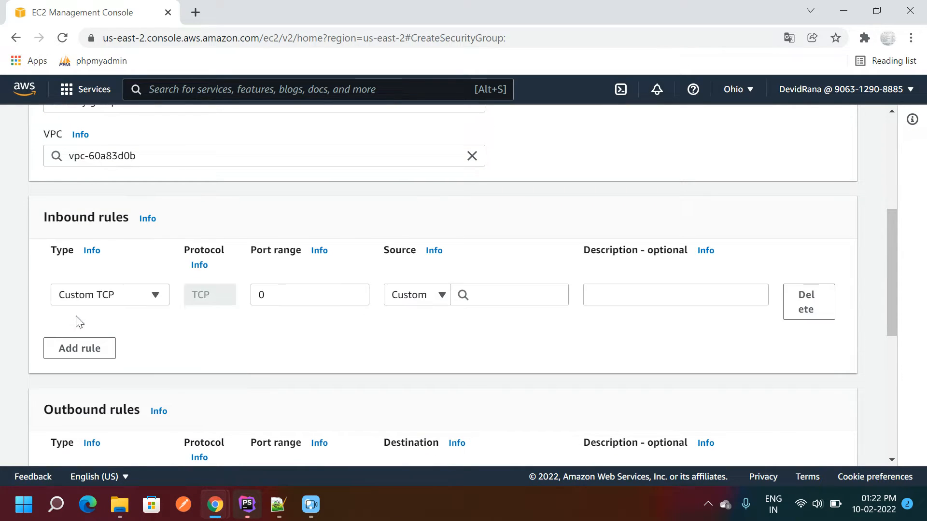
pyautogui.click(155, 295)
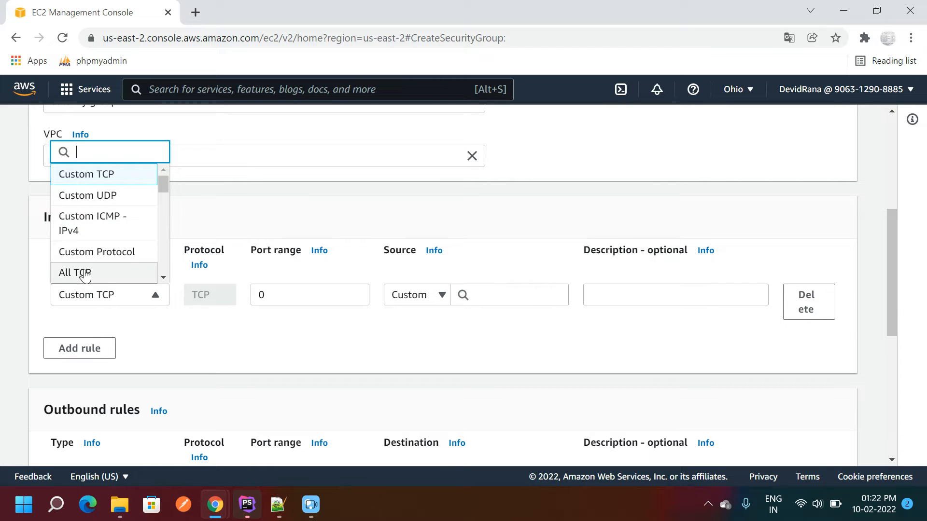
pyautogui.moveTo(164, 189); pyautogui.dragTo(164, 207)
pyautogui.click(112, 216)
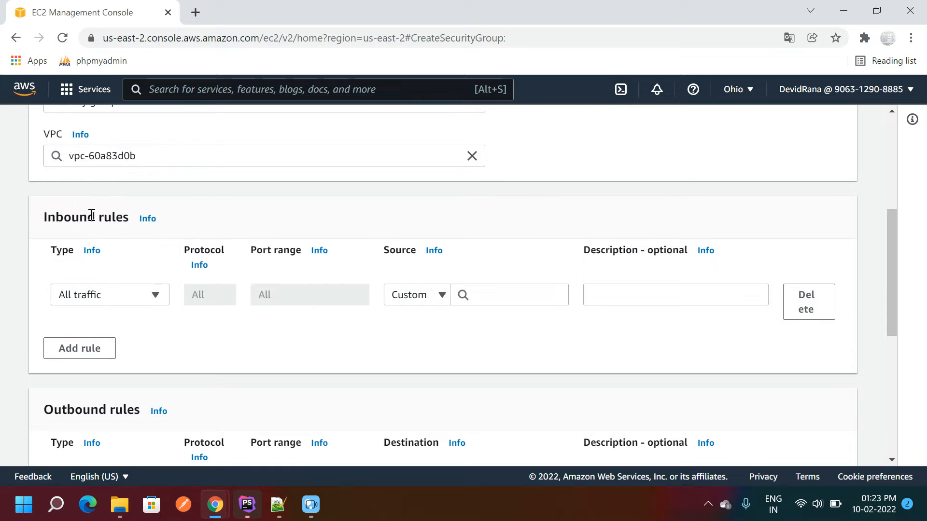
pyautogui.click(440, 294)
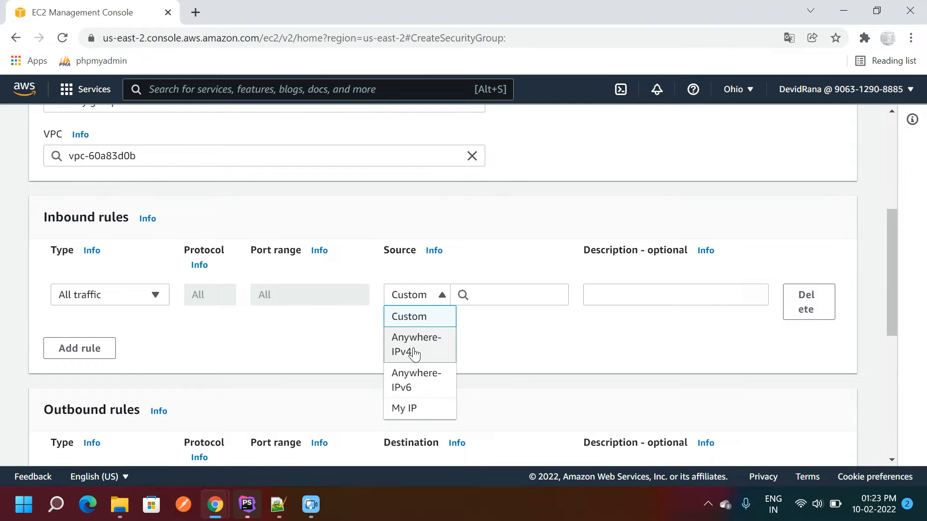
pyautogui.click(411, 349)
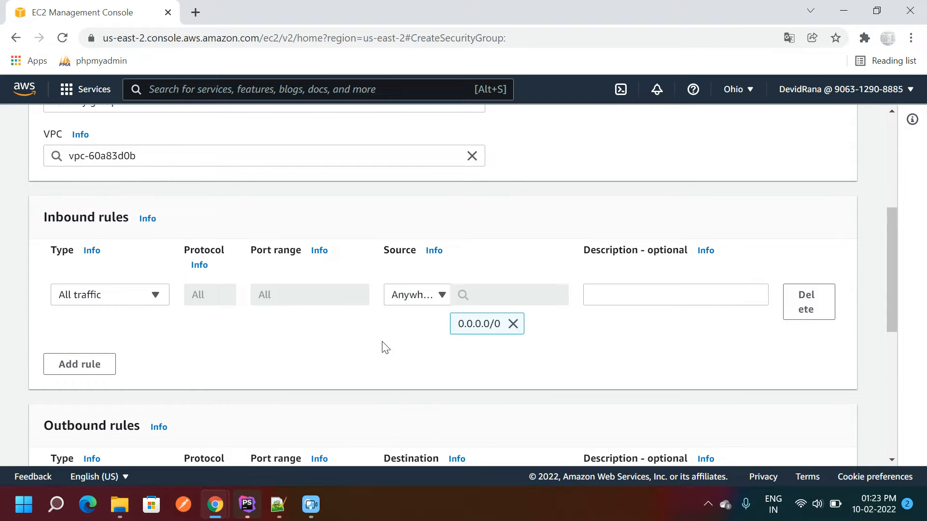
# - Add a second inbound rule of type MYSQL/Aurora (port 3306) from Anywhere-IPv4
pyautogui.click(77, 371)
pyautogui.click(165, 357)
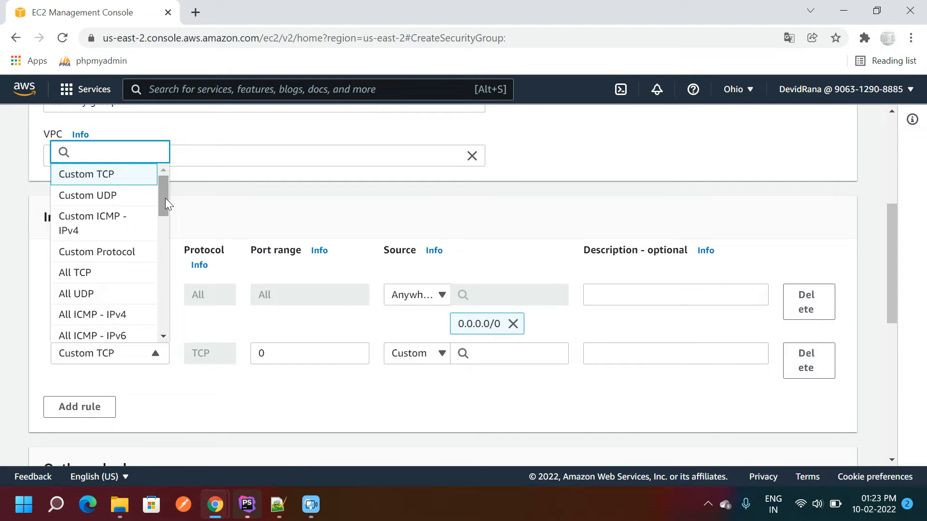
pyautogui.moveTo(165, 198); pyautogui.dragTo(151, 296)
pyautogui.click(93, 275)
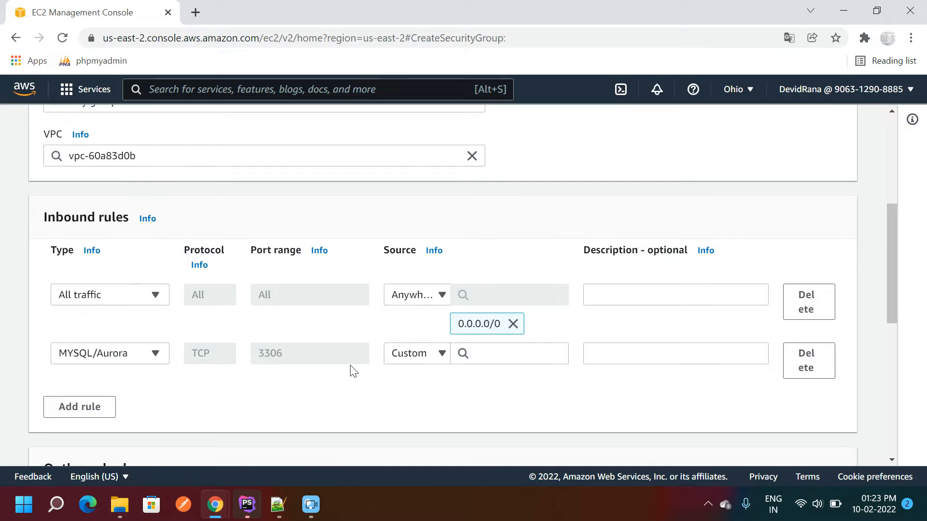
pyautogui.click(420, 354)
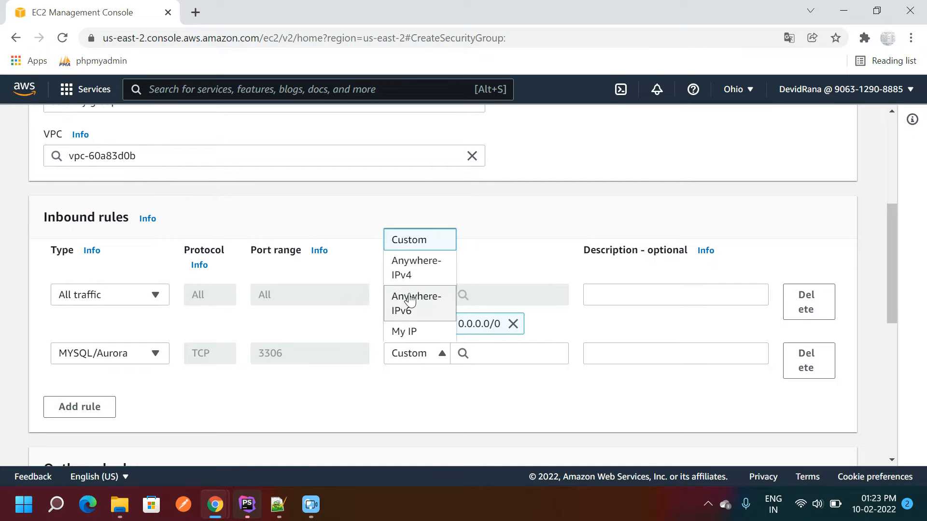
pyautogui.click(412, 274)
pyautogui.moveTo(890, 282); pyautogui.dragTo(864, 376)
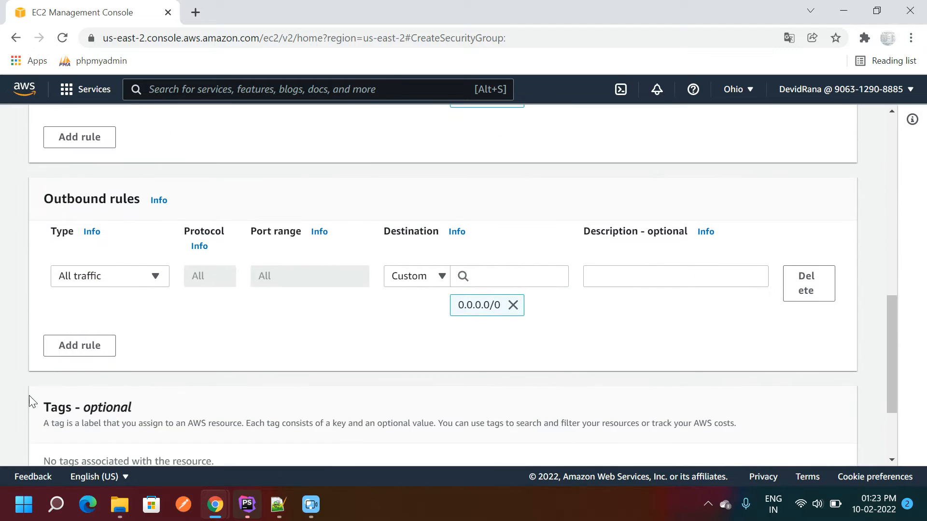
# - Set the first outbound rule's destination to Anywhere-IPv4 (0.0.0.0/0)
pyautogui.click(66, 350)
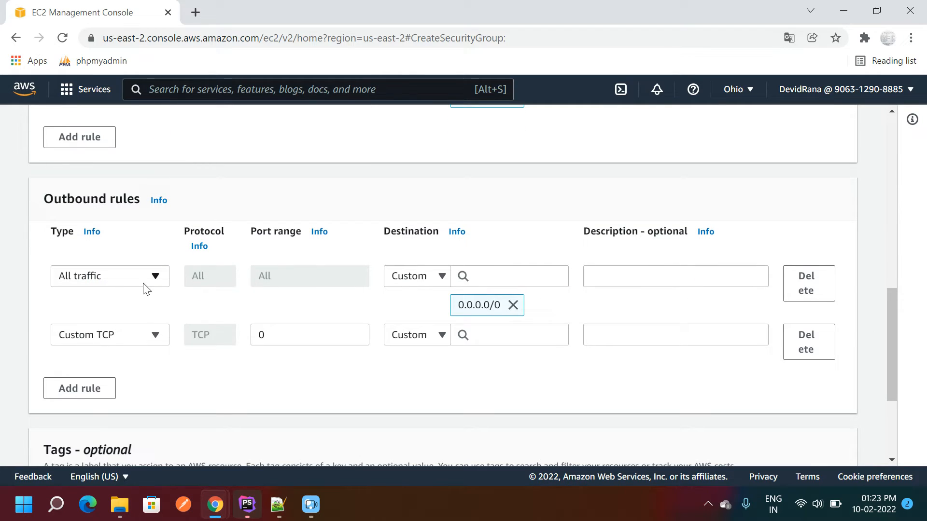
pyautogui.click(415, 278)
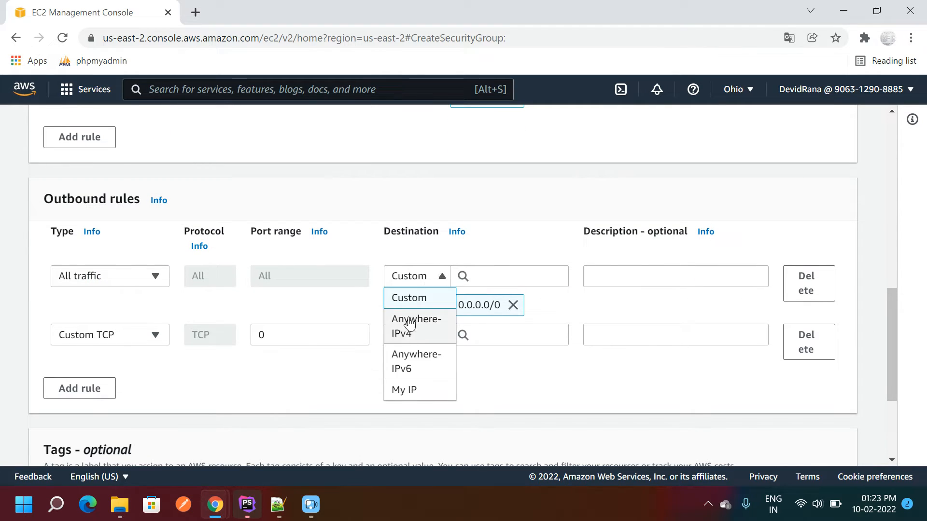
pyautogui.click(408, 329)
# - Make the second outbound rule MYSQL/Aurora to Anywhere-IPv4, then create the security group
pyautogui.click(137, 337)
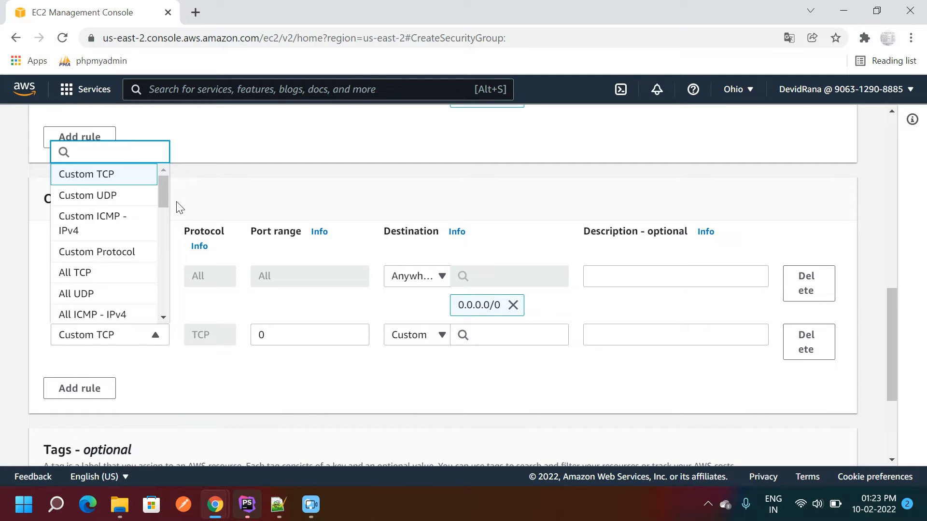
pyautogui.moveTo(163, 196); pyautogui.dragTo(157, 286)
pyautogui.click(76, 276)
pyautogui.click(427, 338)
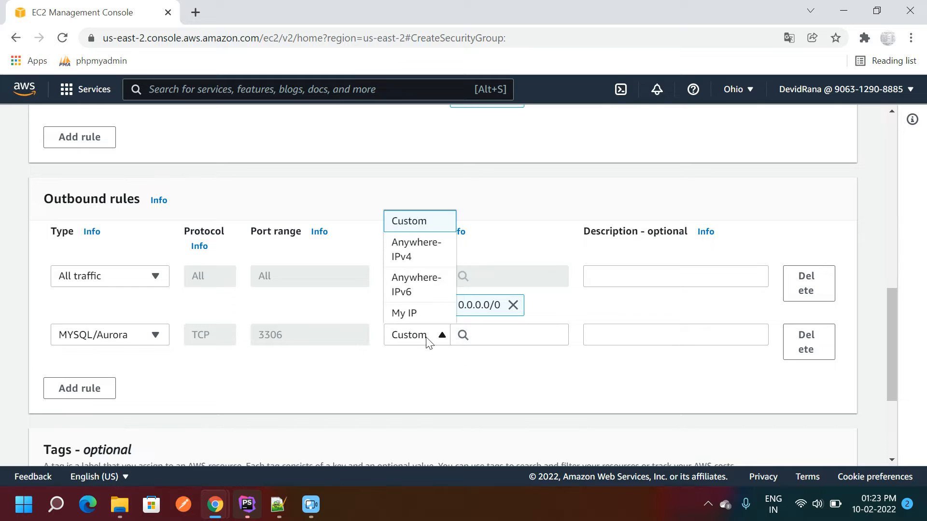
pyautogui.click(410, 258)
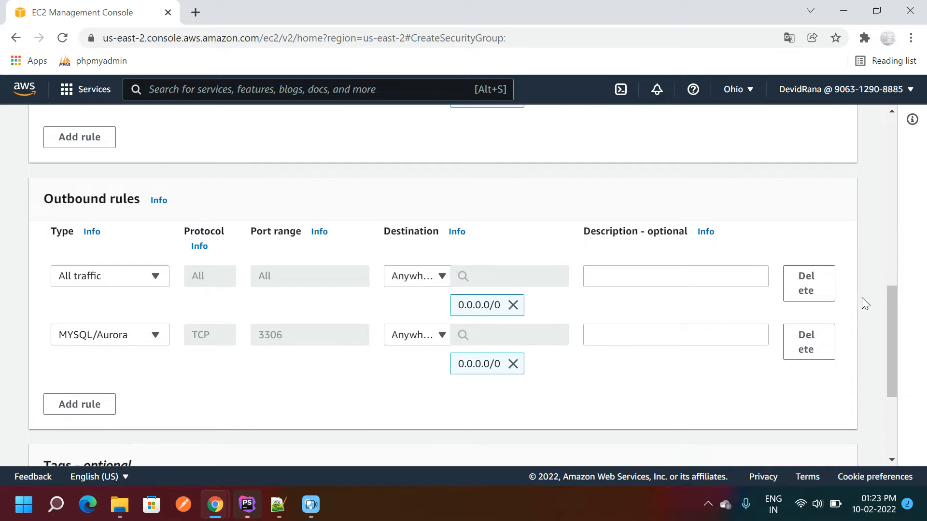
pyautogui.moveTo(891, 308); pyautogui.dragTo(896, 375)
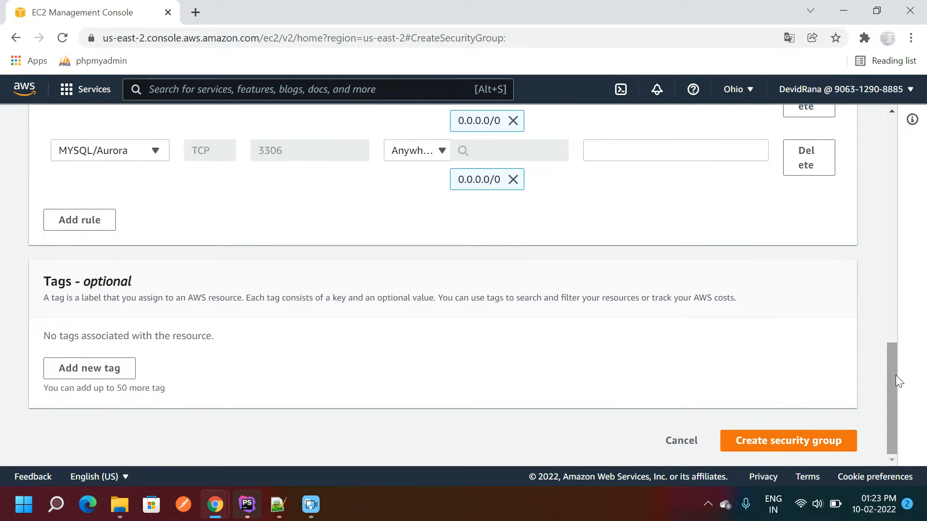
pyautogui.click(770, 440)
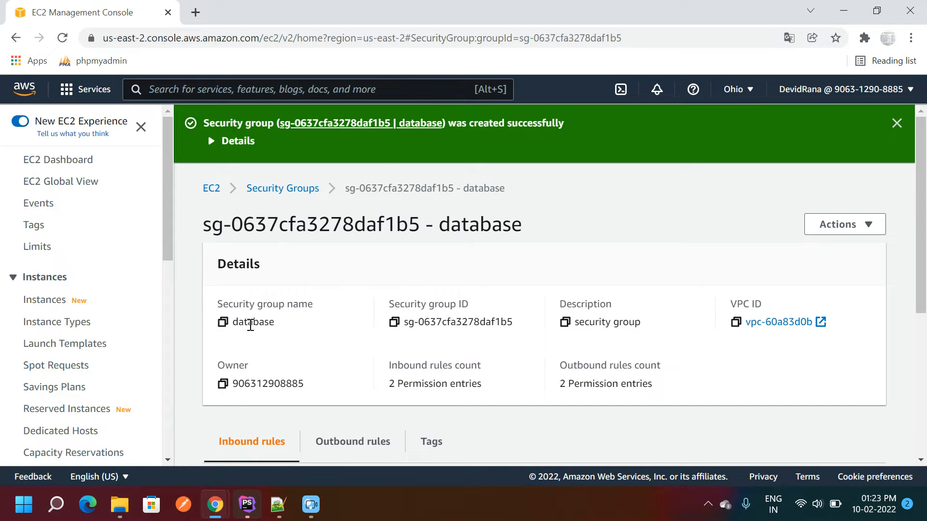
# - Dismiss the success banner and return to the Security Groups list to find 'database'
pyautogui.doubleClick(250, 325)
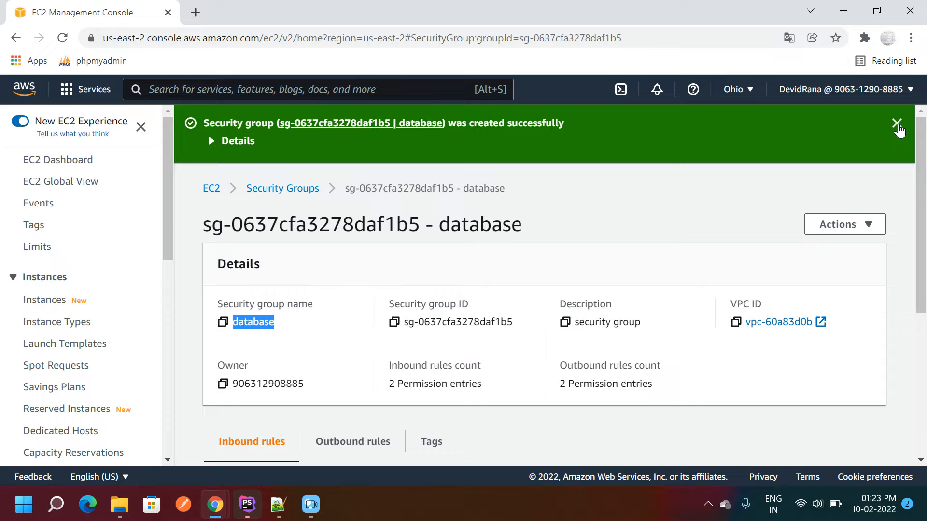
pyautogui.click(896, 124)
pyautogui.moveTo(921, 138); pyautogui.dragTo(924, 208)
pyautogui.scroll(-1, 924, 208)
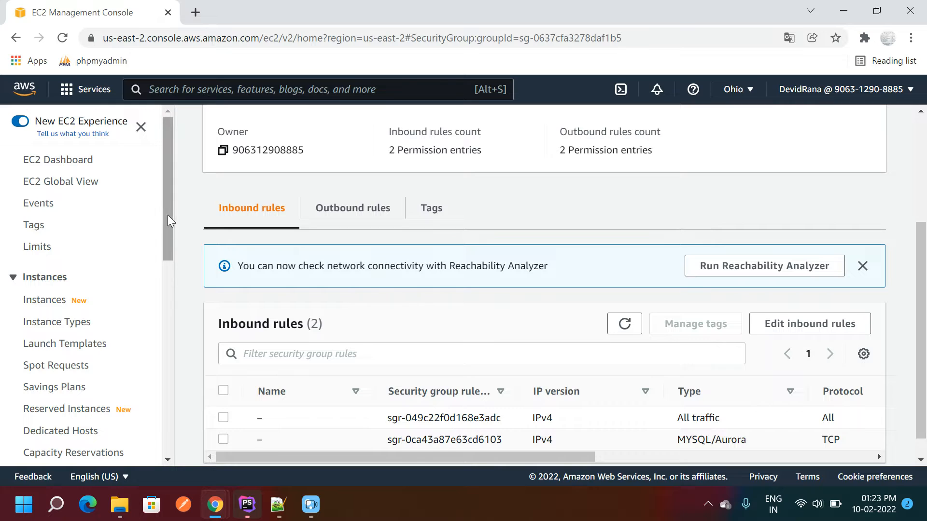
pyautogui.moveTo(167, 216); pyautogui.dragTo(178, 363)
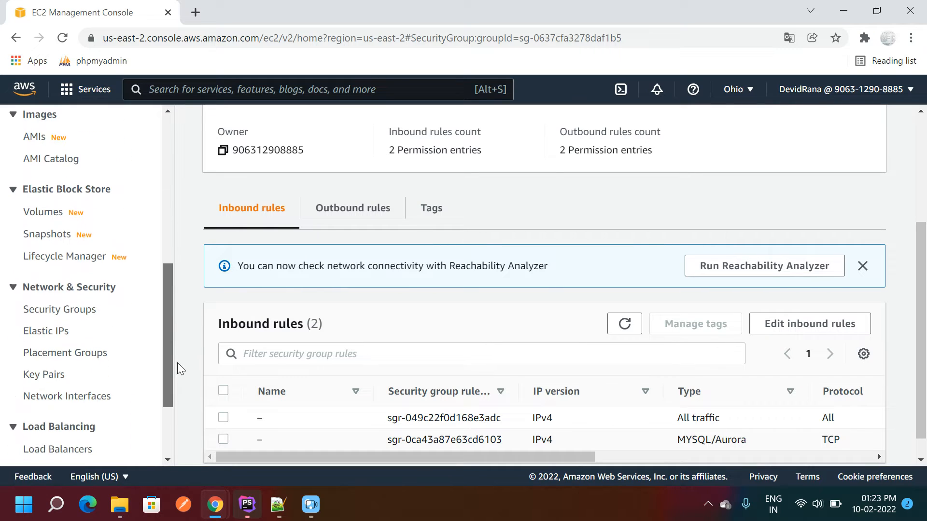
pyautogui.click(39, 315)
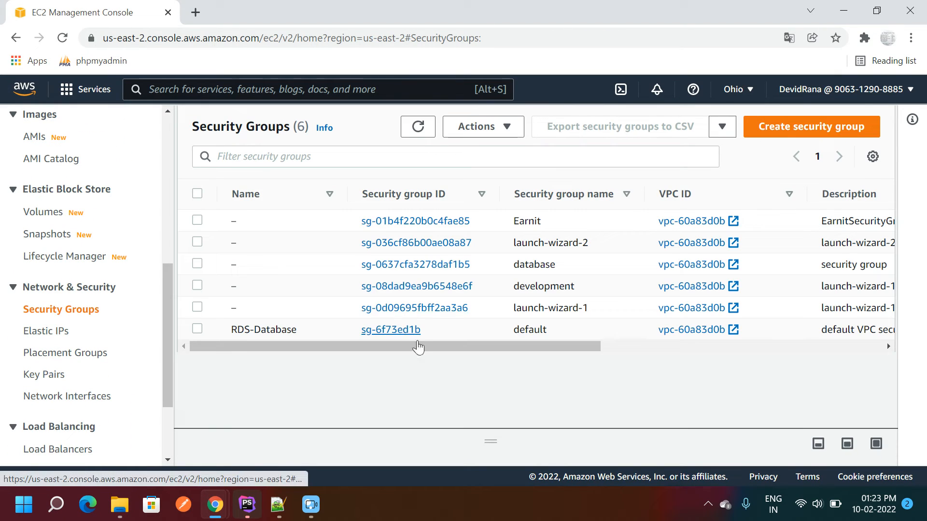
pyautogui.doubleClick(525, 263)
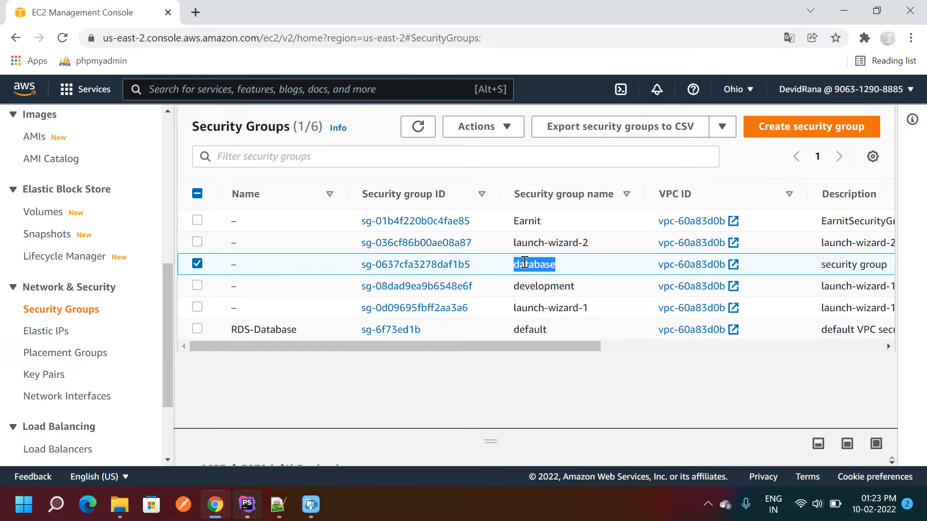
pyautogui.click(172, 89)
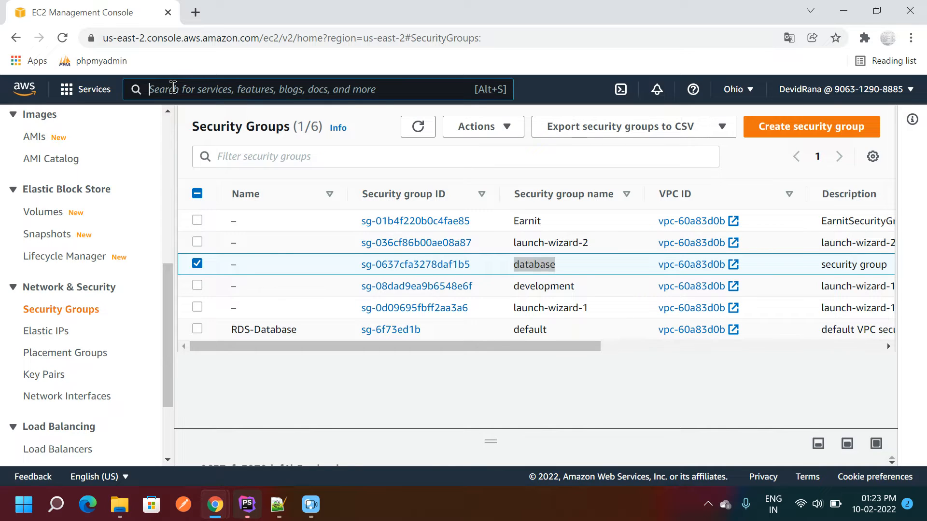
# - Search 'rds', open the RDS Databases list, and start a new database
pyautogui.write('rds')
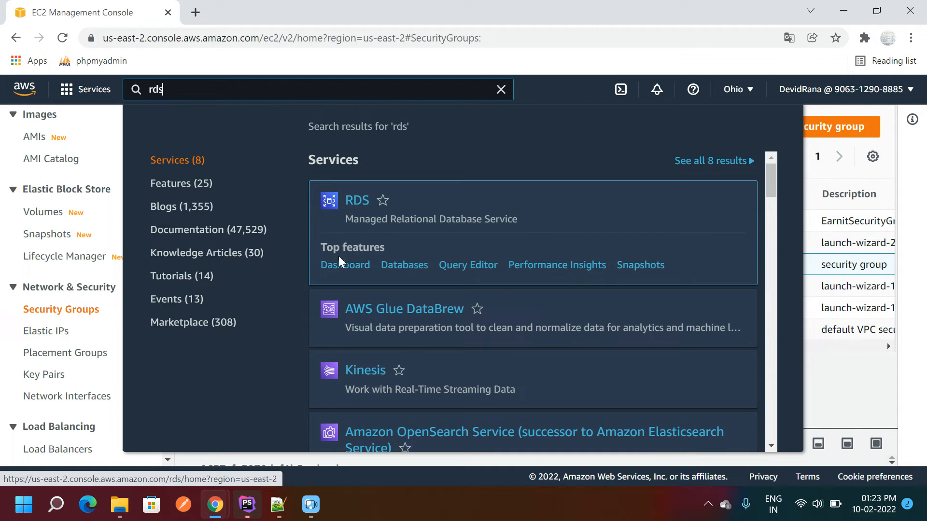
pyautogui.click(337, 270)
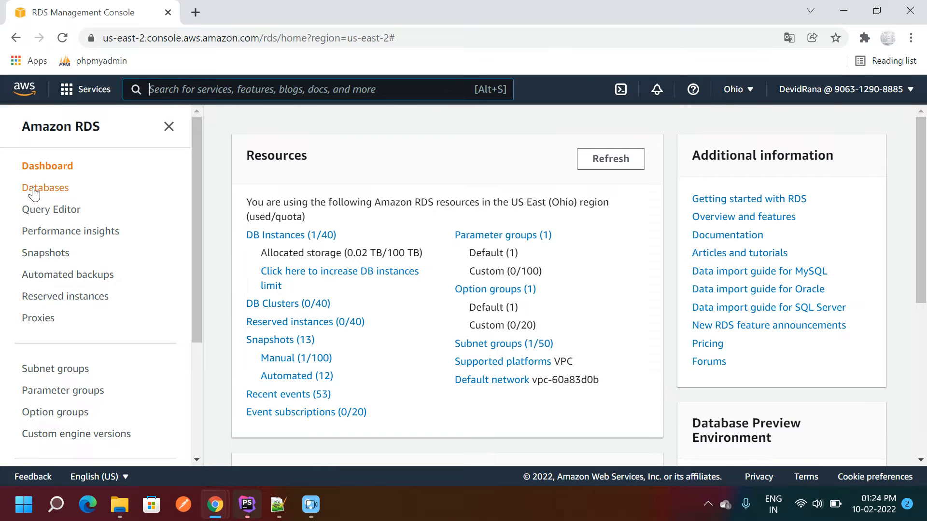
pyautogui.click(34, 190)
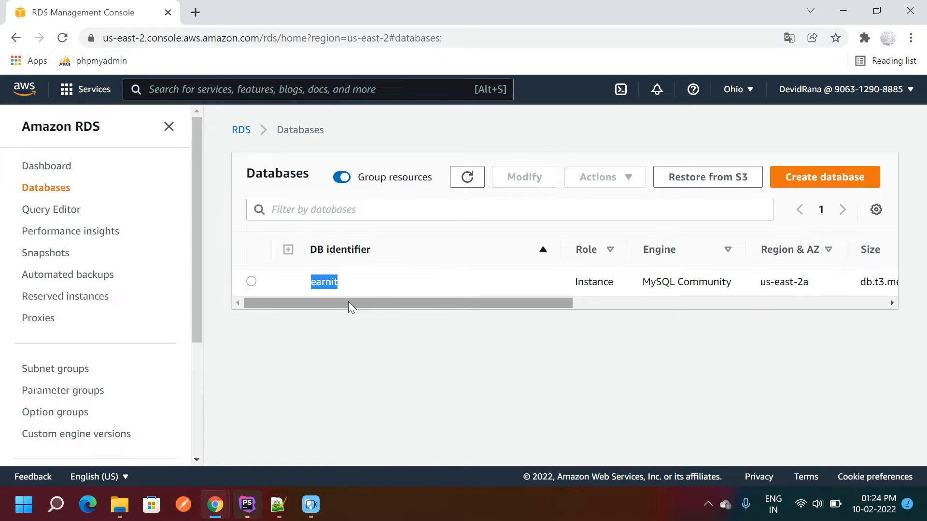
pyautogui.click(810, 182)
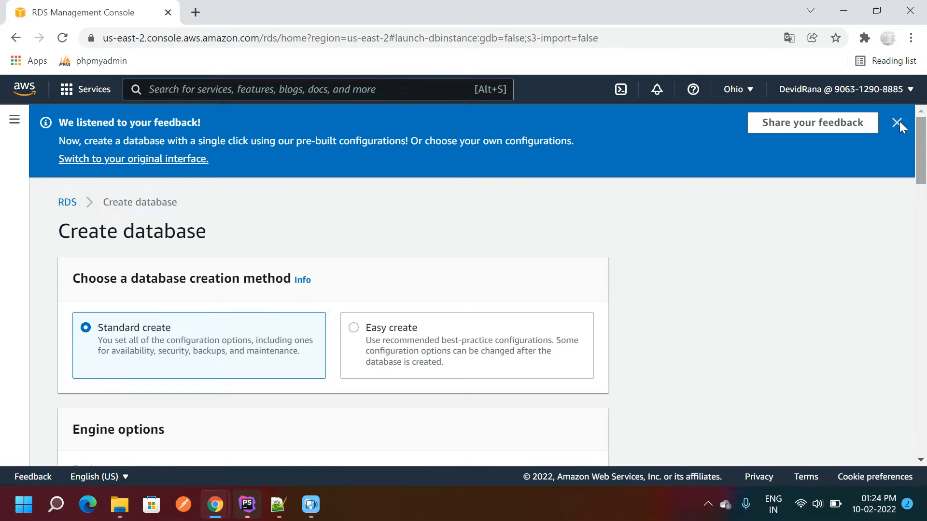
# - Keep Standard create and choose MySQL Community edition 8.0.27 as the engine
pyautogui.click(907, 122)
pyautogui.moveTo(921, 138); pyautogui.dragTo(921, 141)
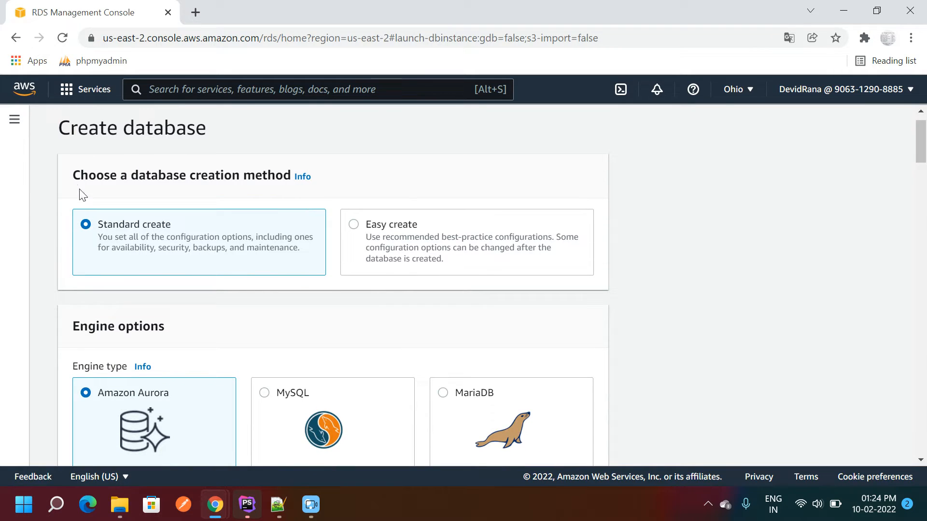
pyautogui.moveTo(73, 175); pyautogui.dragTo(291, 176)
pyautogui.moveTo(96, 225); pyautogui.dragTo(163, 226)
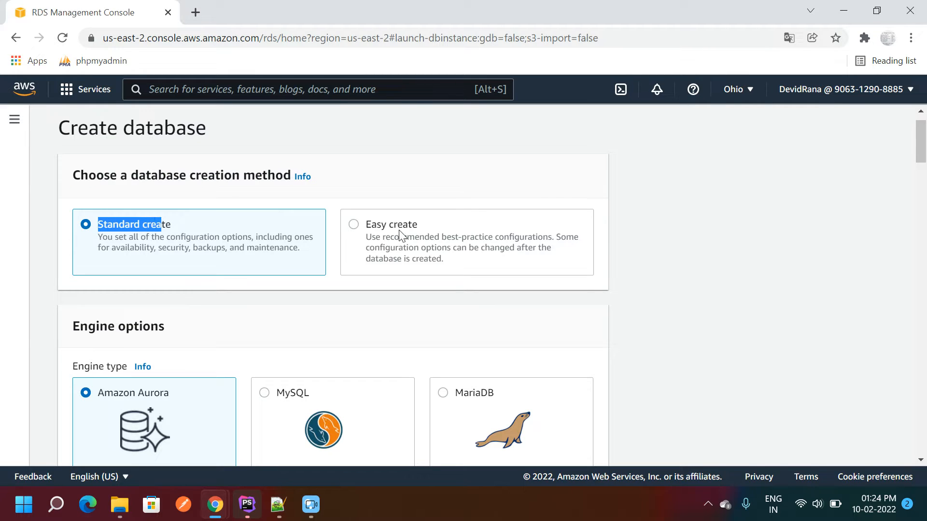
pyautogui.moveTo(366, 225); pyautogui.dragTo(418, 225)
pyautogui.click(102, 252)
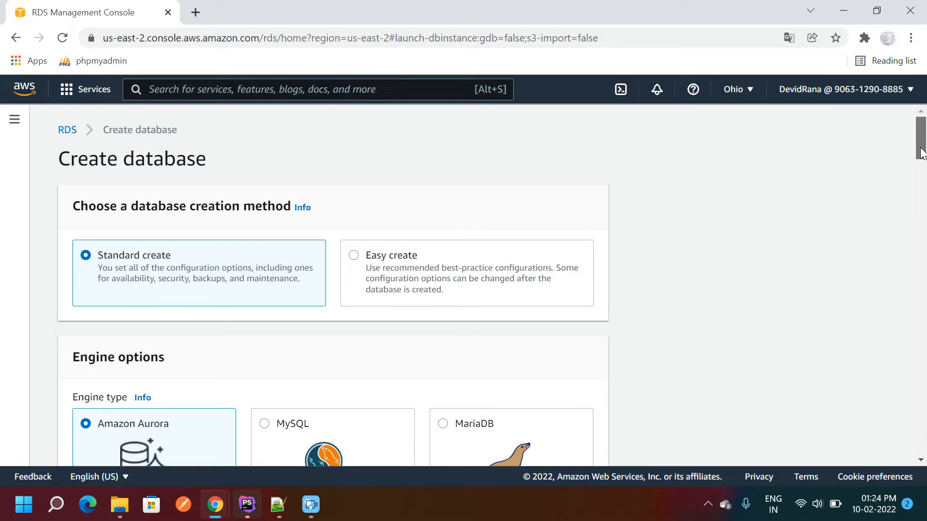
pyautogui.moveTo(921, 153); pyautogui.dragTo(921, 178)
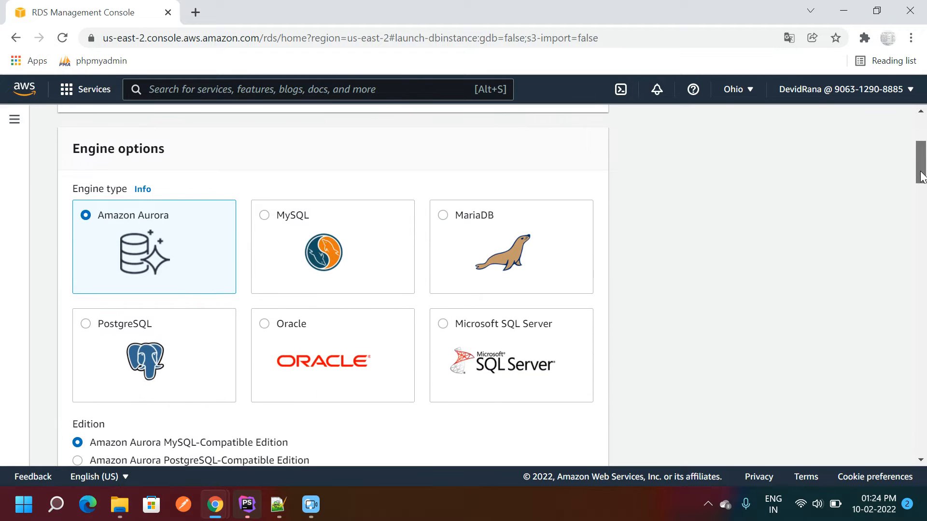
pyautogui.click(266, 215)
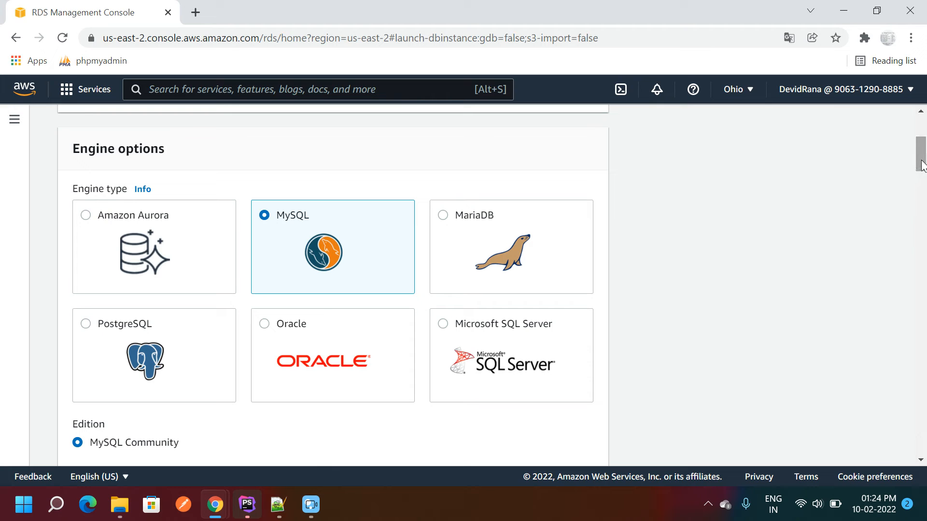
pyautogui.moveTo(921, 166); pyautogui.dragTo(921, 195)
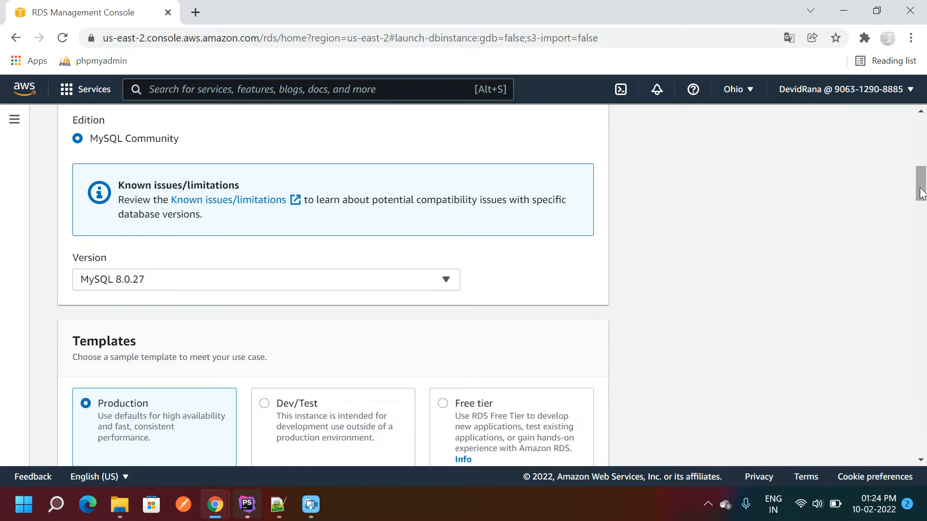
pyautogui.moveTo(916, 188); pyautogui.dragTo(917, 213)
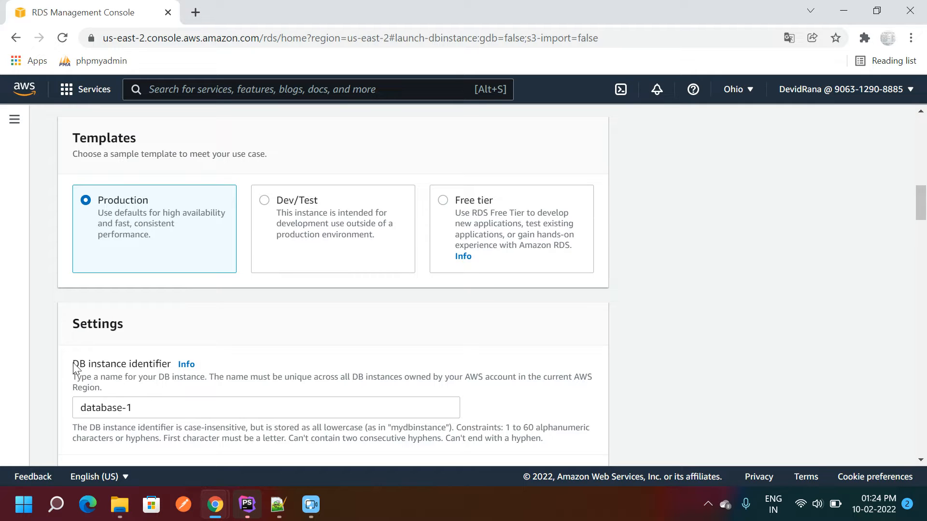
# - Set the DB instance identifier to 'database'
pyautogui.moveTo(73, 363); pyautogui.dragTo(156, 369)
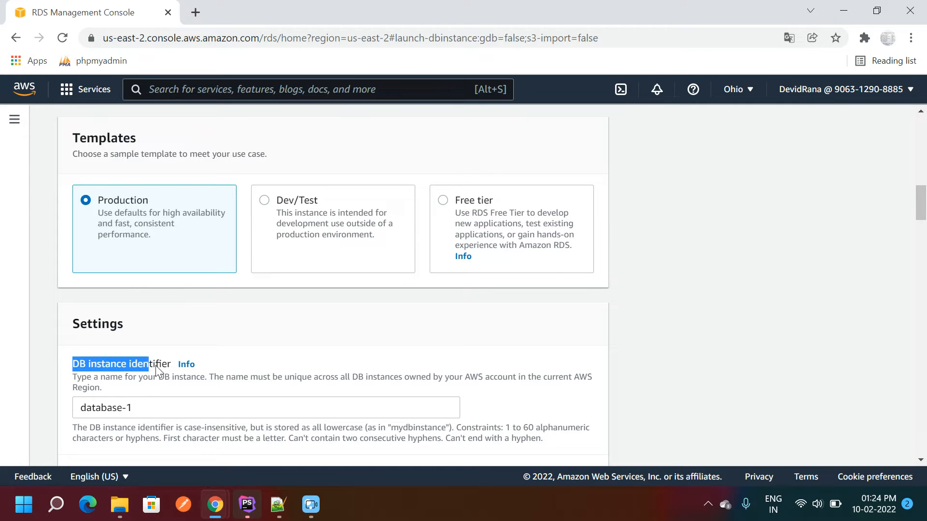
pyautogui.tripleClick(142, 411)
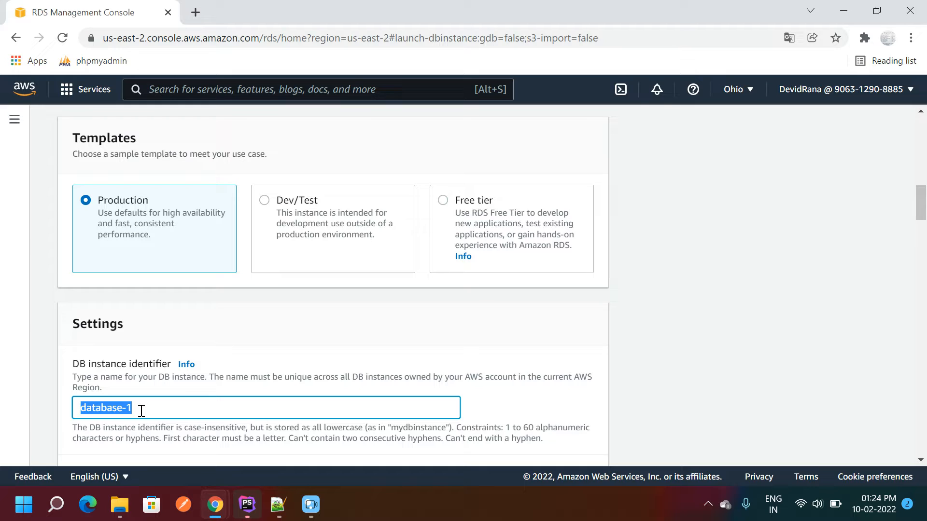
pyautogui.write('d')
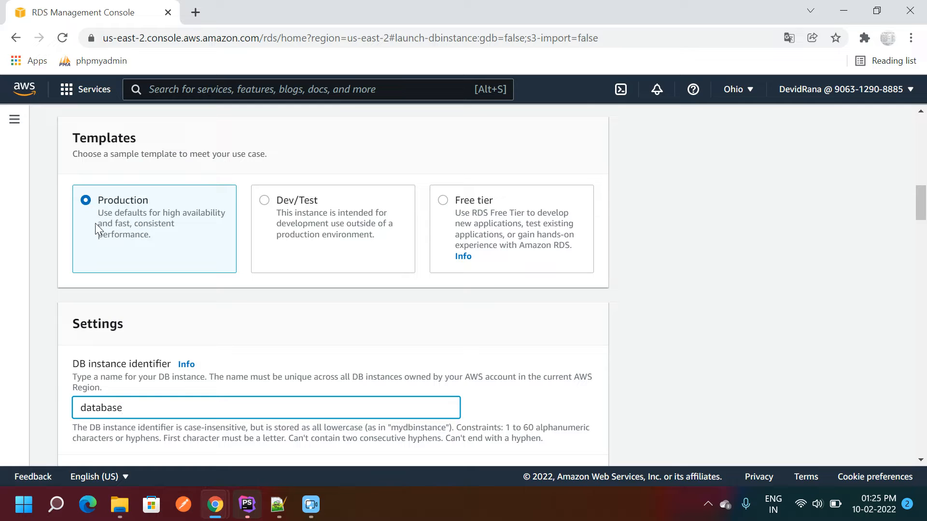
pyautogui.moveTo(921, 198); pyautogui.dragTo(919, 229)
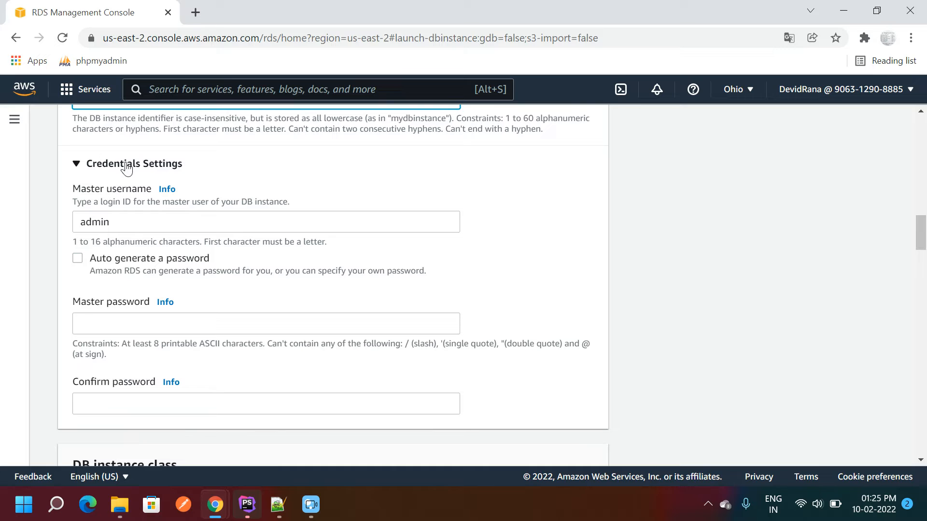
# - Keep master username admin and enter and confirm the master password
pyautogui.moveTo(87, 164); pyautogui.dragTo(192, 167)
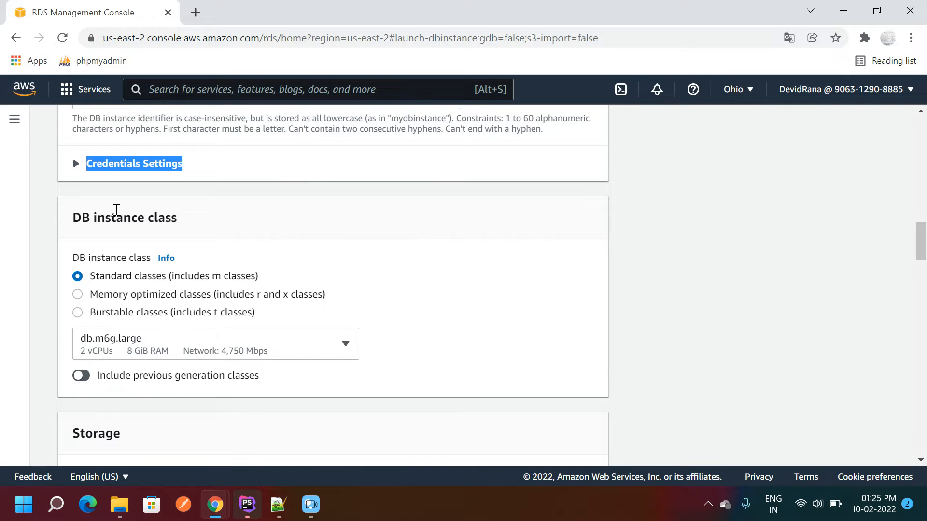
pyautogui.click(76, 166)
pyautogui.doubleClick(112, 223)
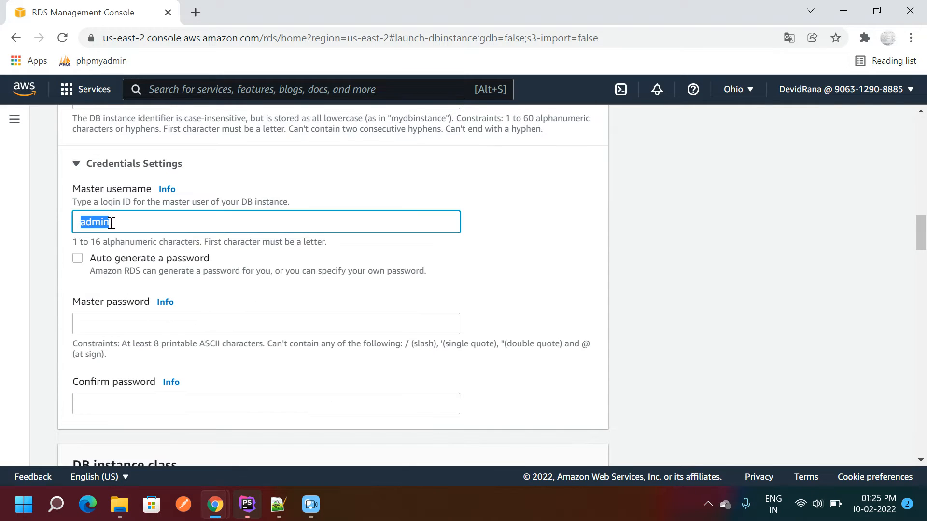
pyautogui.click(96, 317)
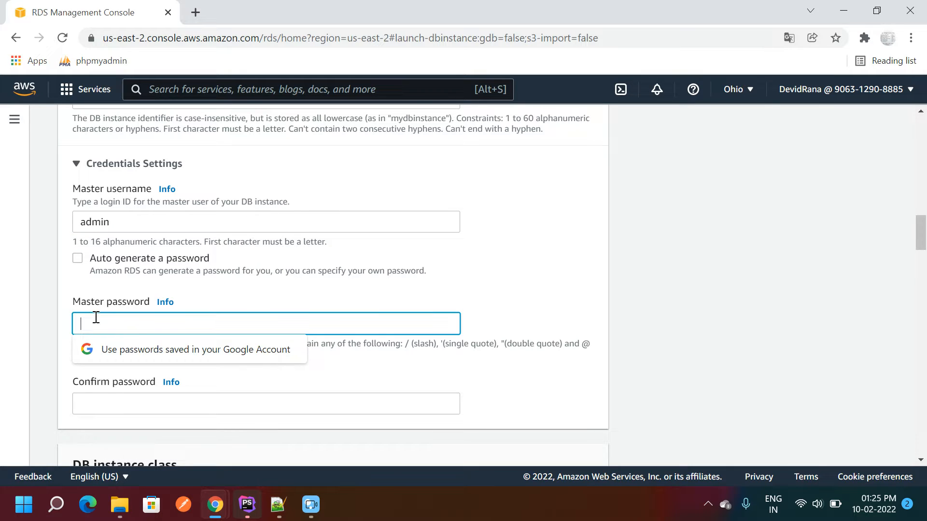
pyautogui.write('••')
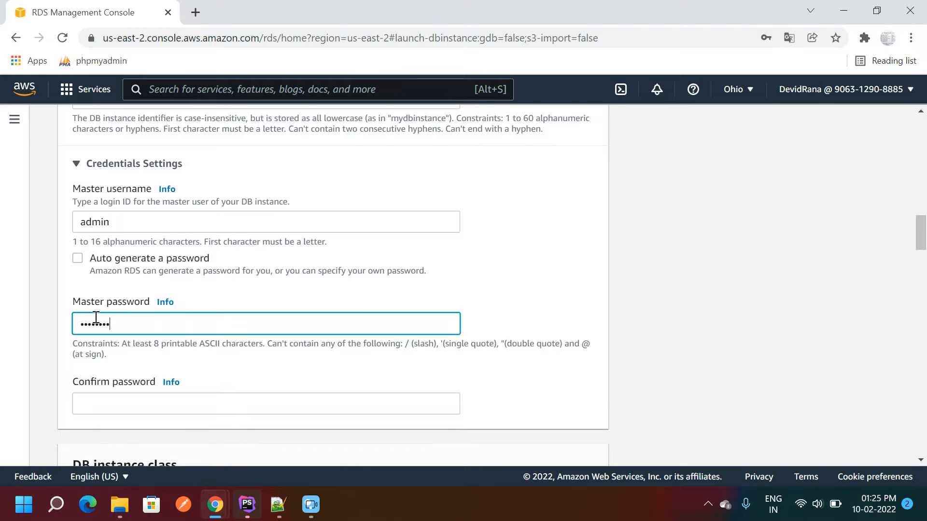
pyautogui.click(102, 407)
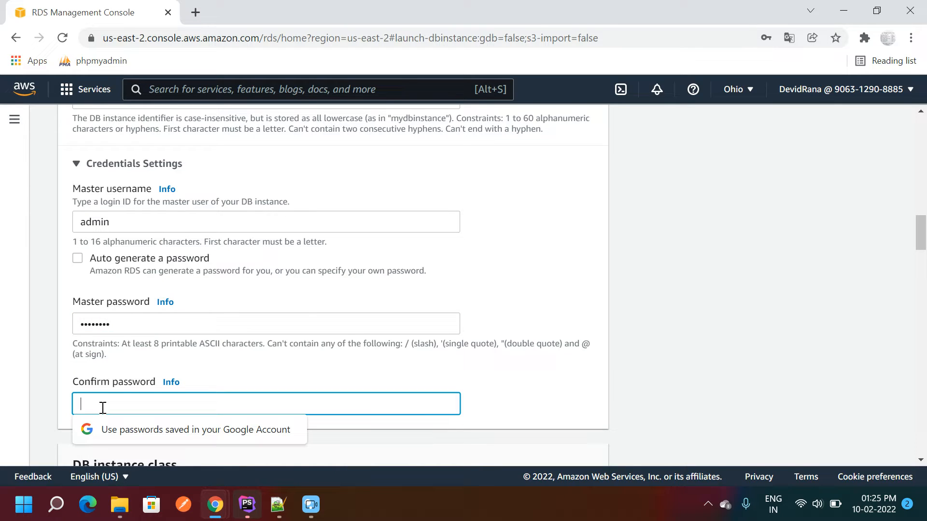
pyautogui.write('•••')
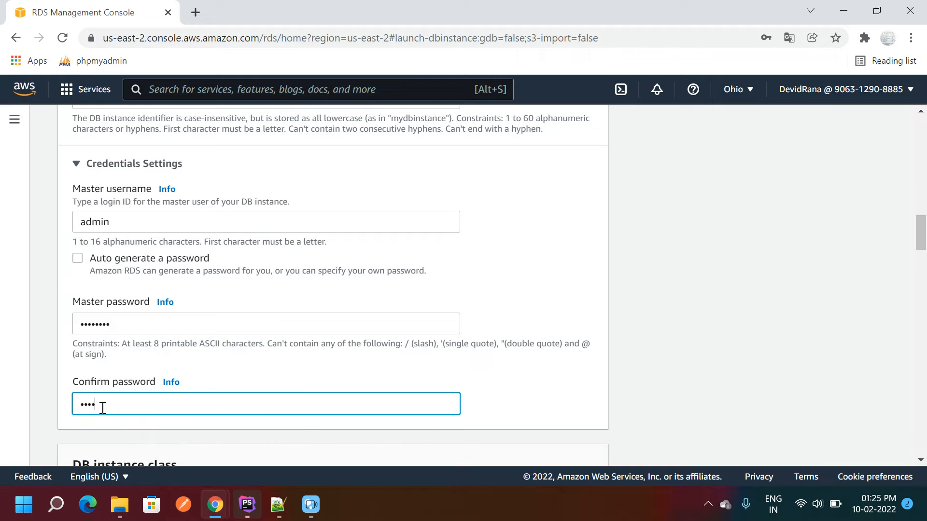
pyautogui.write('••••')
pyautogui.moveTo(921, 236); pyautogui.dragTo(921, 264)
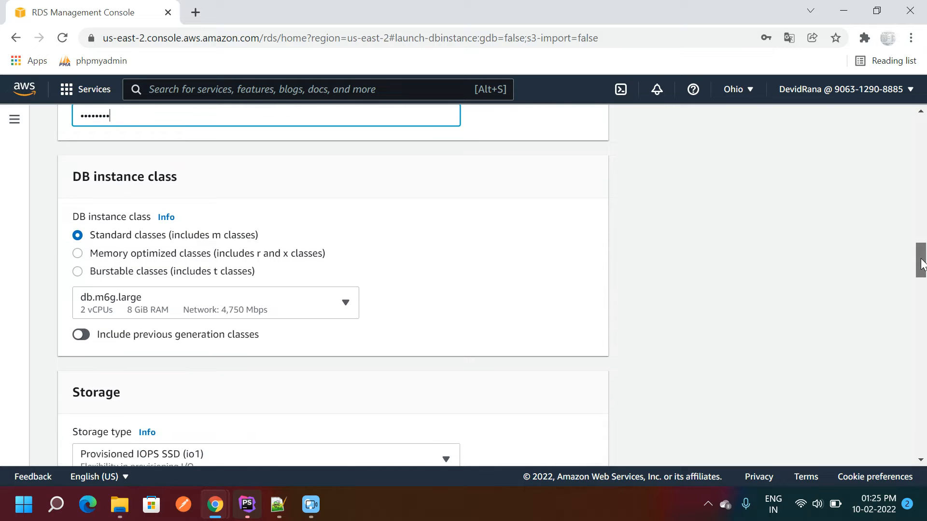
# - Choose the Burstable classes option so the instance class is db.t3.micro
pyautogui.click(147, 274)
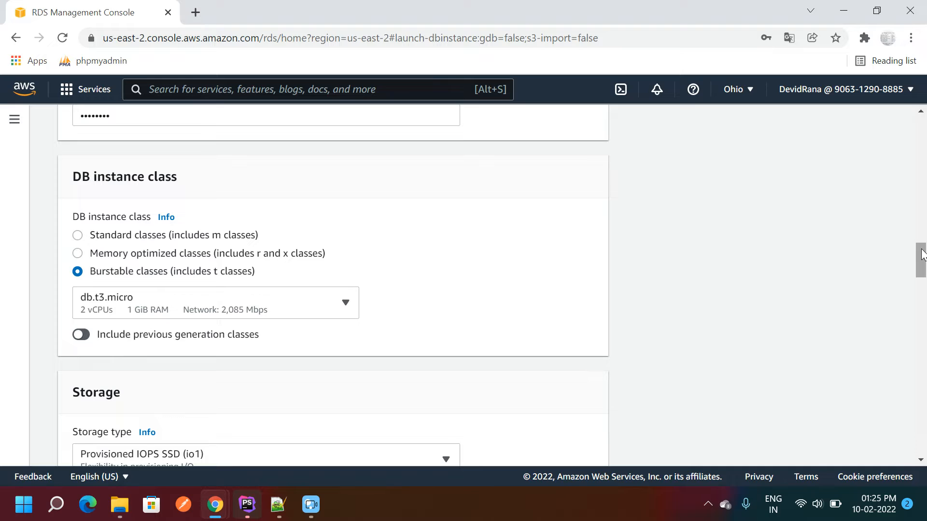
pyautogui.moveTo(922, 255); pyautogui.dragTo(922, 259)
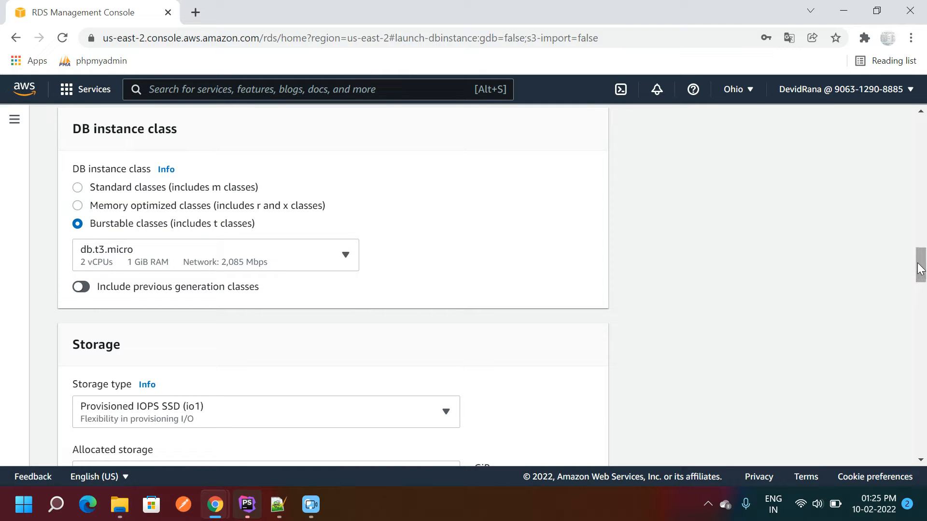
pyautogui.moveTo(919, 269); pyautogui.dragTo(920, 287)
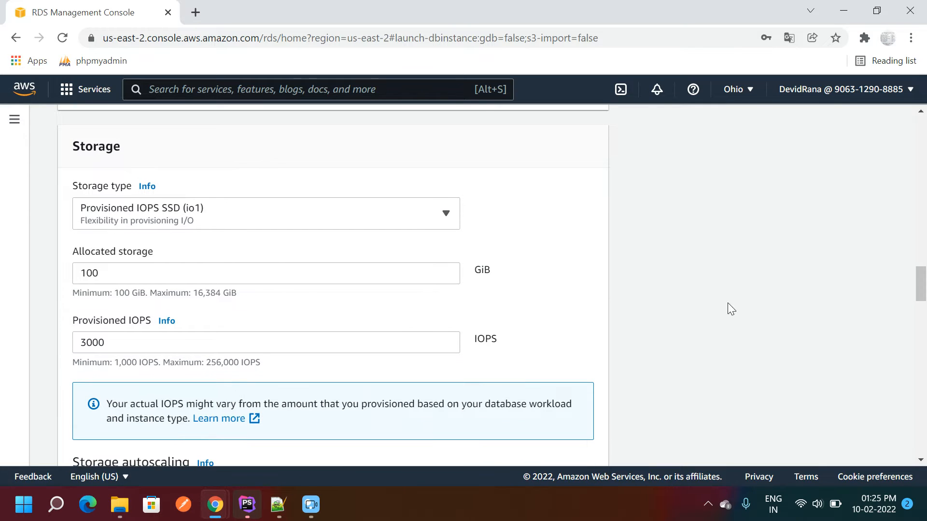
# - Set the storage type to General Purpose SSD (gp2), giving 20 GiB allocated storage
pyautogui.click(445, 214)
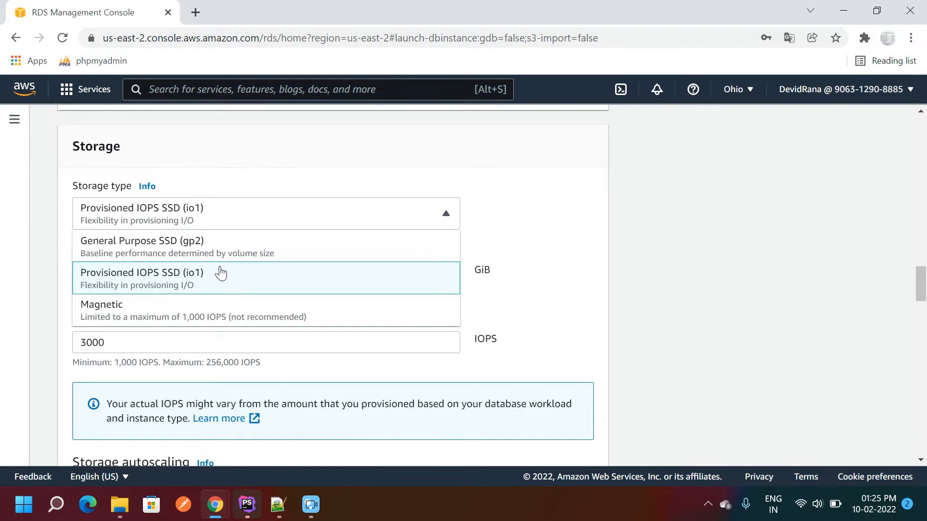
pyautogui.click(179, 247)
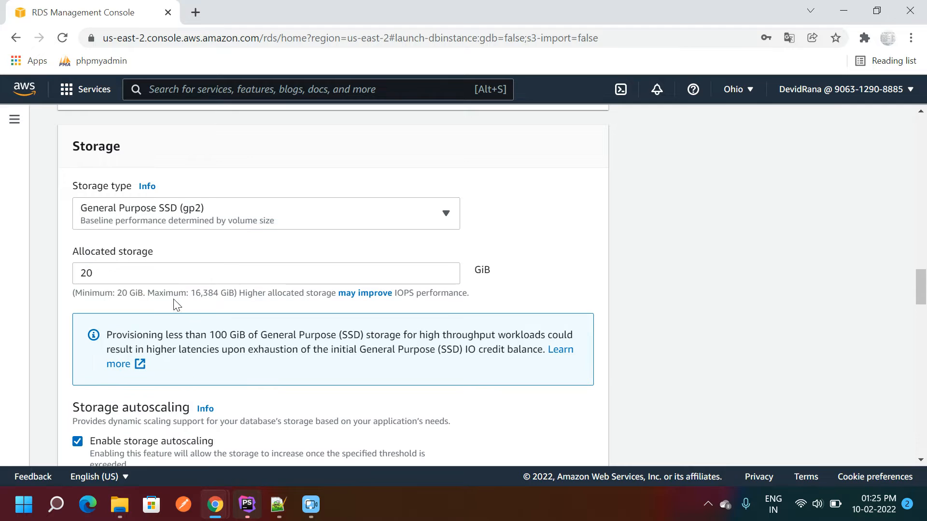
pyautogui.click(124, 274)
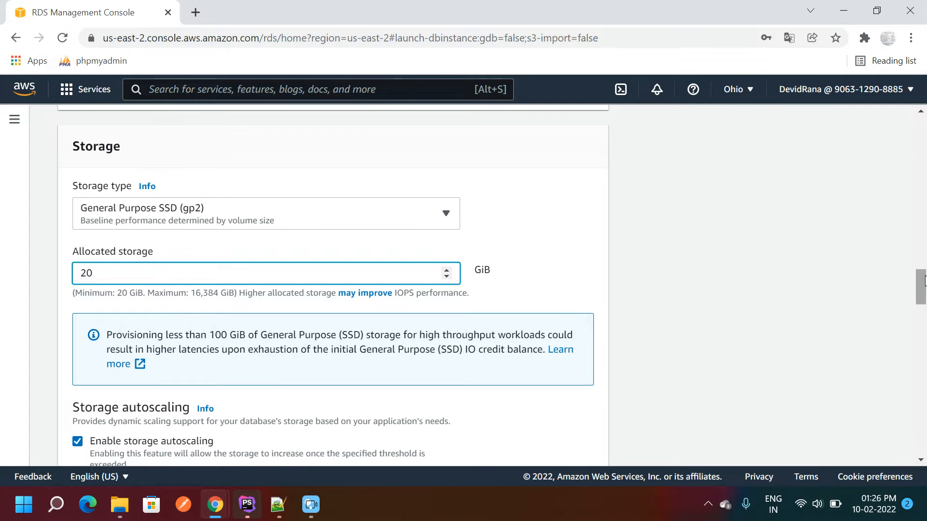
pyautogui.moveTo(922, 283); pyautogui.dragTo(923, 285)
pyautogui.click(204, 175)
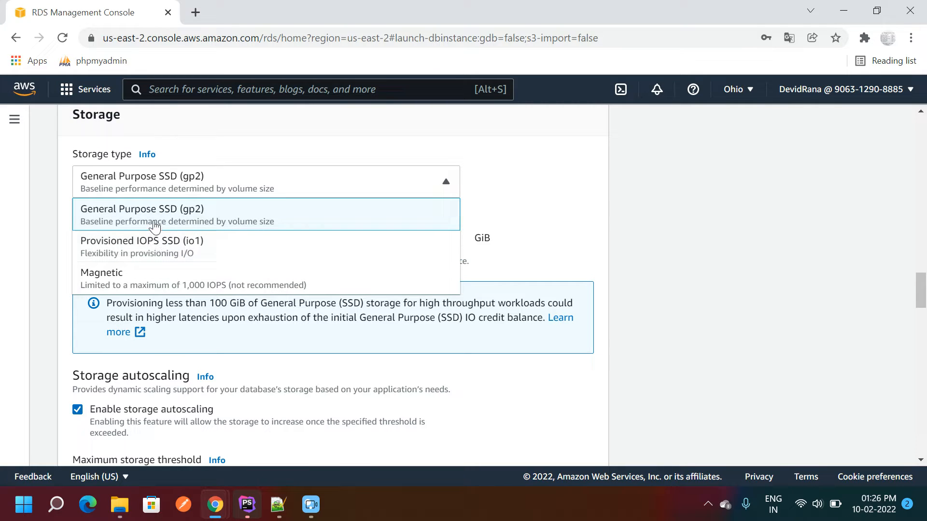
pyautogui.click(679, 213)
pyautogui.click(150, 187)
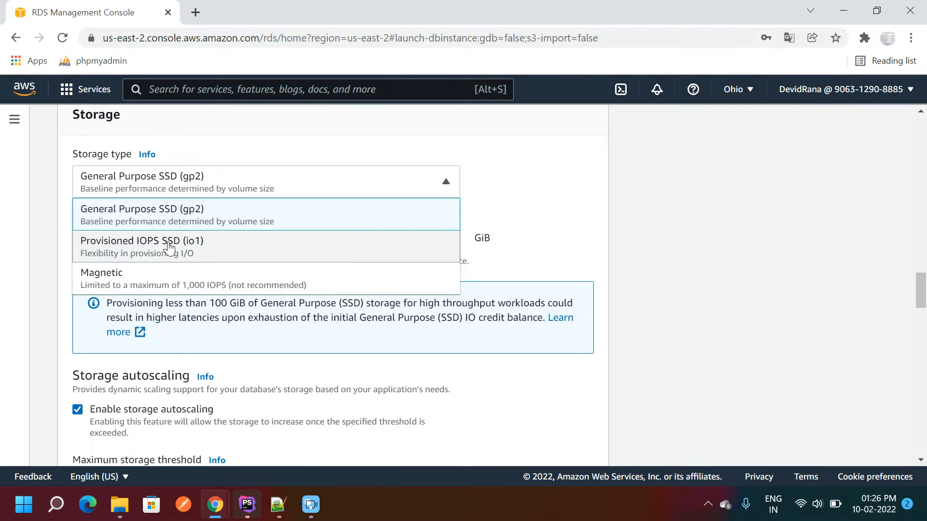
pyautogui.click(346, 249)
pyautogui.click(122, 241)
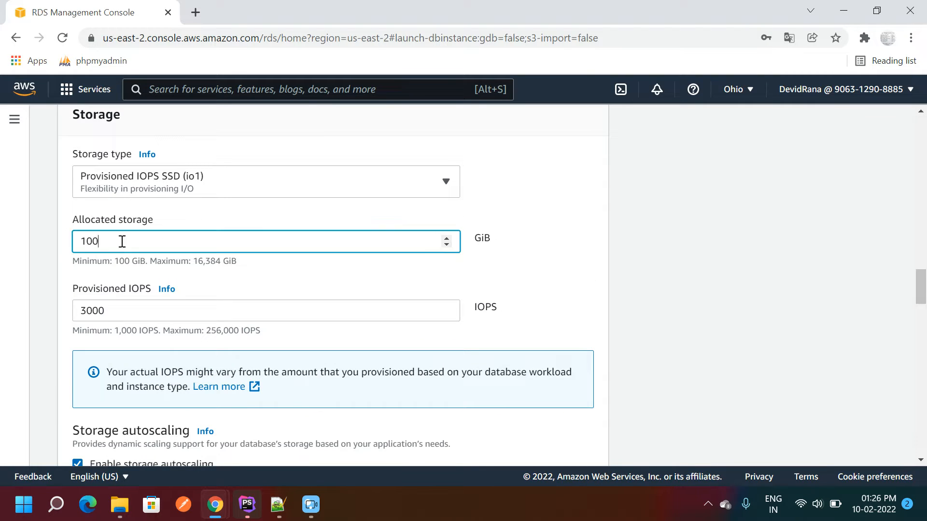
pyautogui.tripleClick(105, 267)
pyautogui.click(146, 178)
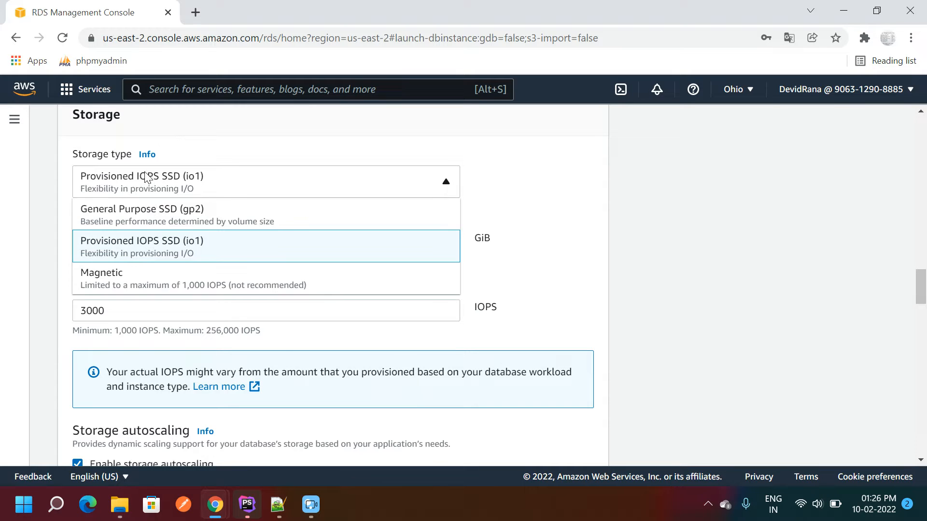
pyautogui.click(151, 217)
pyautogui.click(41, 281)
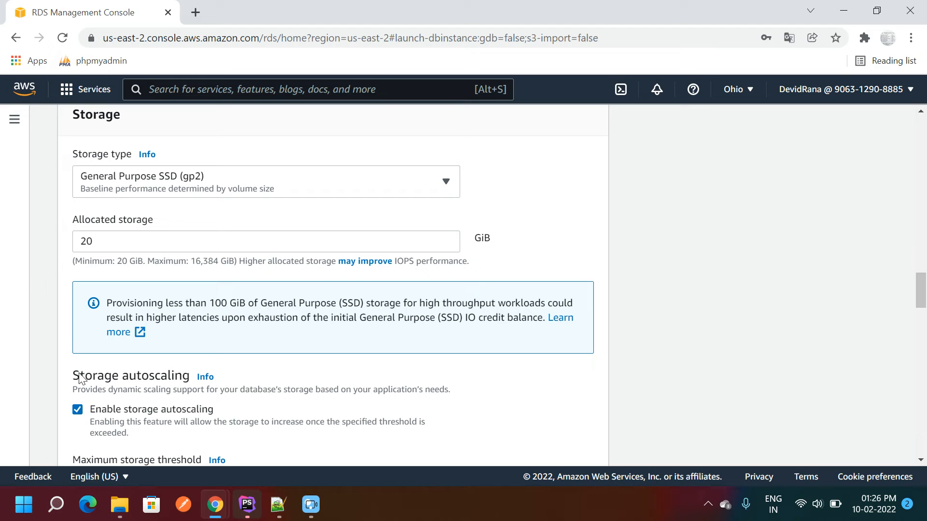
# - Keep storage autoscaling on and lower the maximum storage threshold from 1000 to 500 GiB
pyautogui.moveTo(920, 297); pyautogui.dragTo(920, 310)
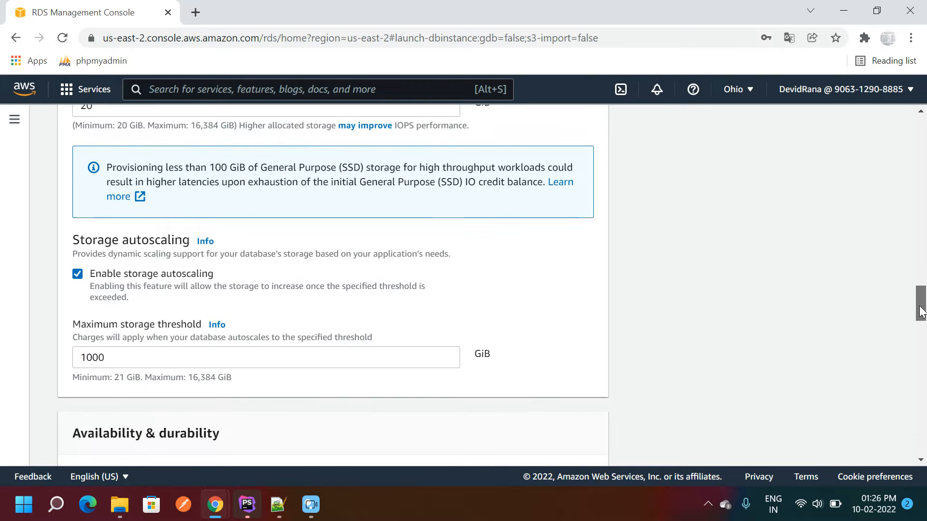
pyautogui.moveTo(96, 273); pyautogui.dragTo(213, 274)
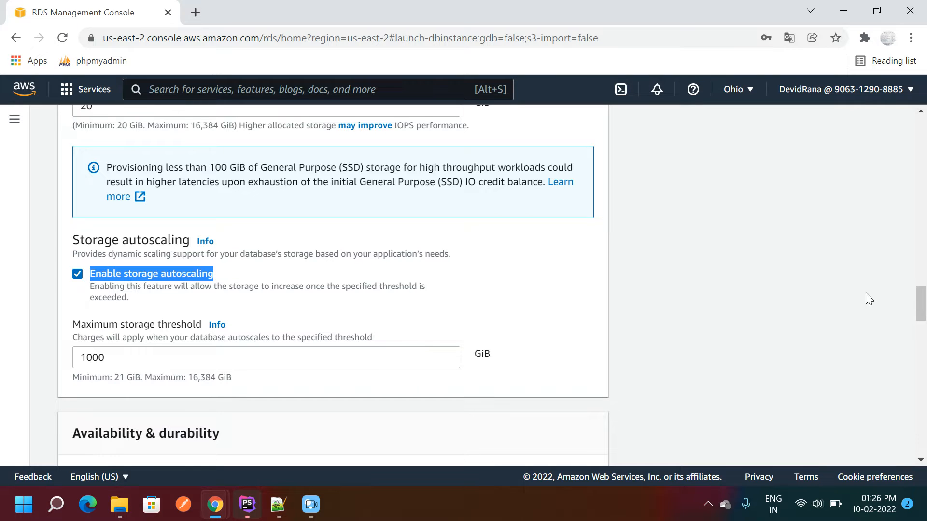
pyautogui.moveTo(919, 301)
pyautogui.mouseDown()
pyautogui.moveTo(919, 285)
pyautogui.moveTo(919, 308)
pyautogui.mouseUp()
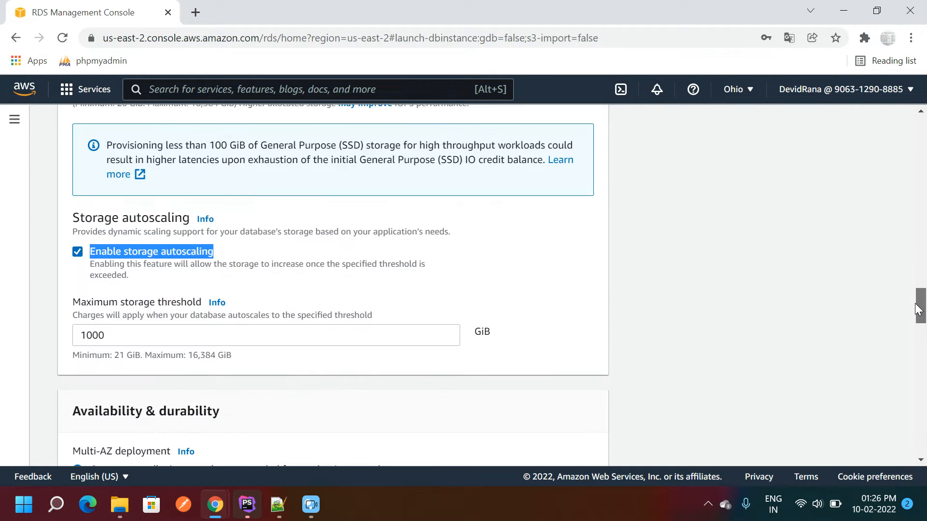
pyautogui.click(114, 335)
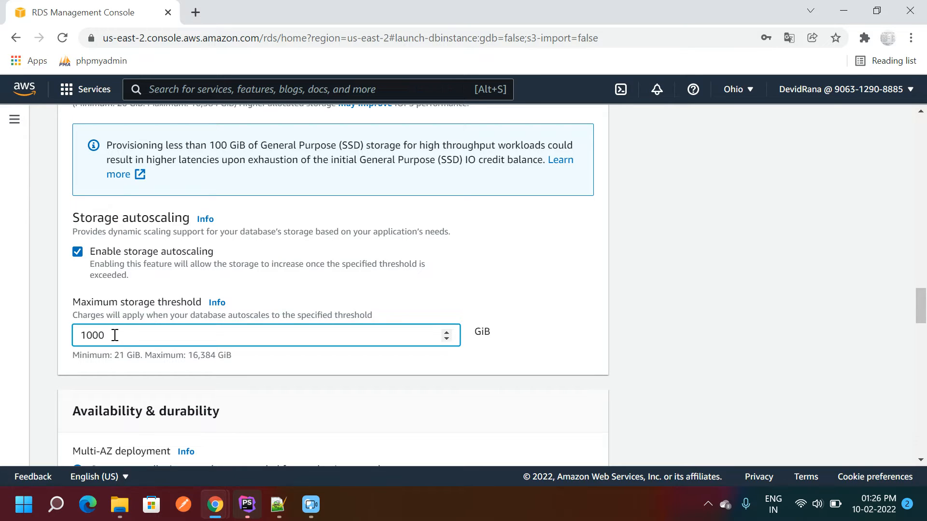
pyautogui.doubleClick(115, 335)
pyautogui.write('5')
pyautogui.click(926, 318)
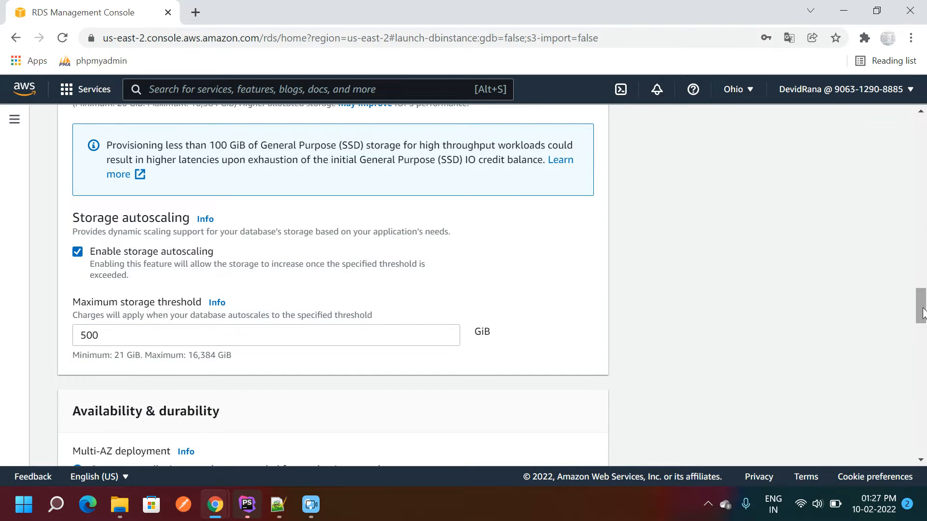
pyautogui.moveTo(926, 322); pyautogui.dragTo(923, 307)
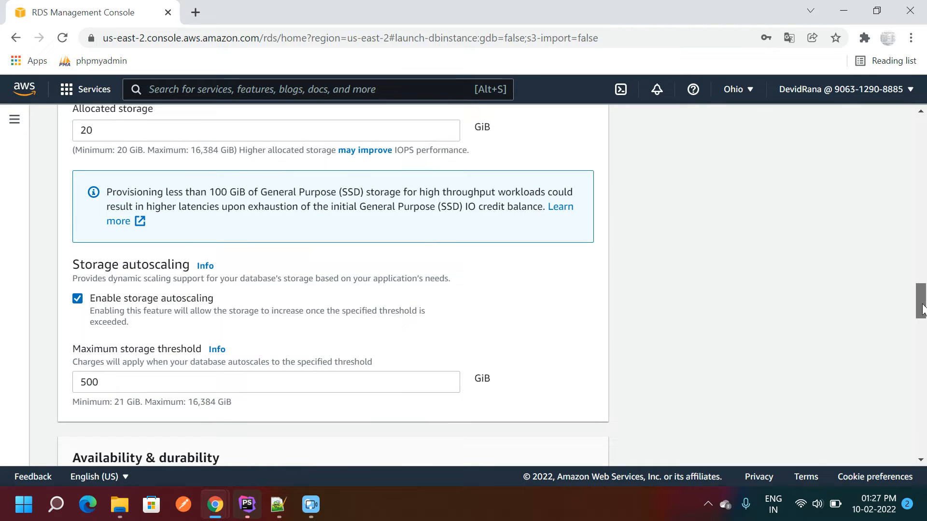
# - Choose 'Do not create a standby instance' under Availability & durability
pyautogui.moveTo(922, 307); pyautogui.dragTo(923, 332)
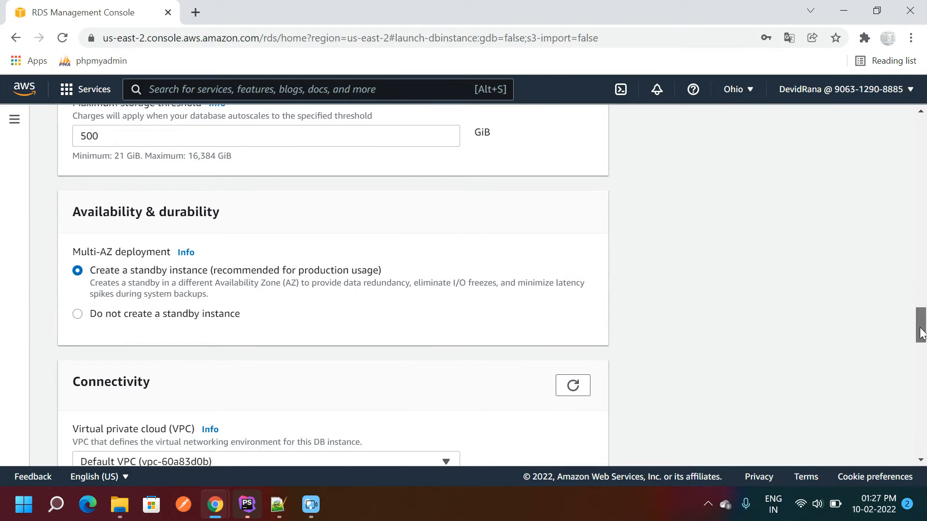
pyautogui.click(79, 315)
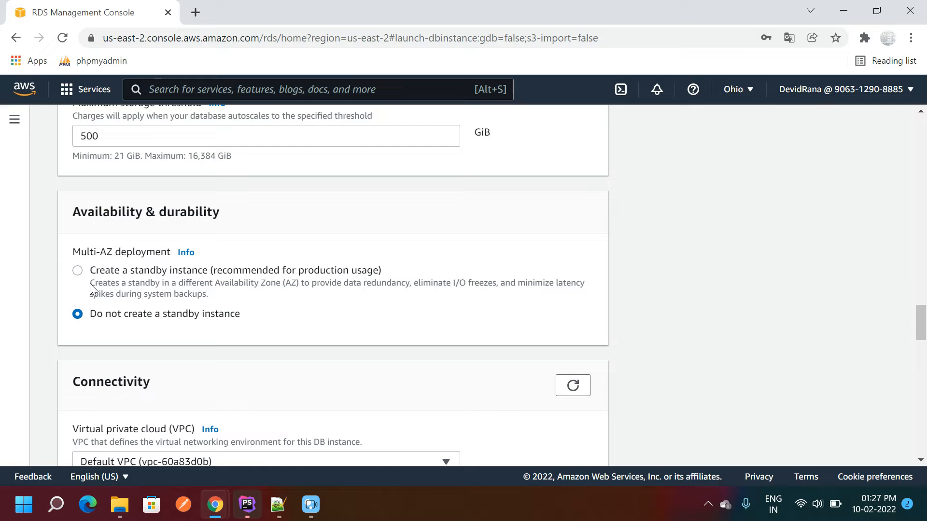
pyautogui.moveTo(92, 284); pyautogui.dragTo(213, 299)
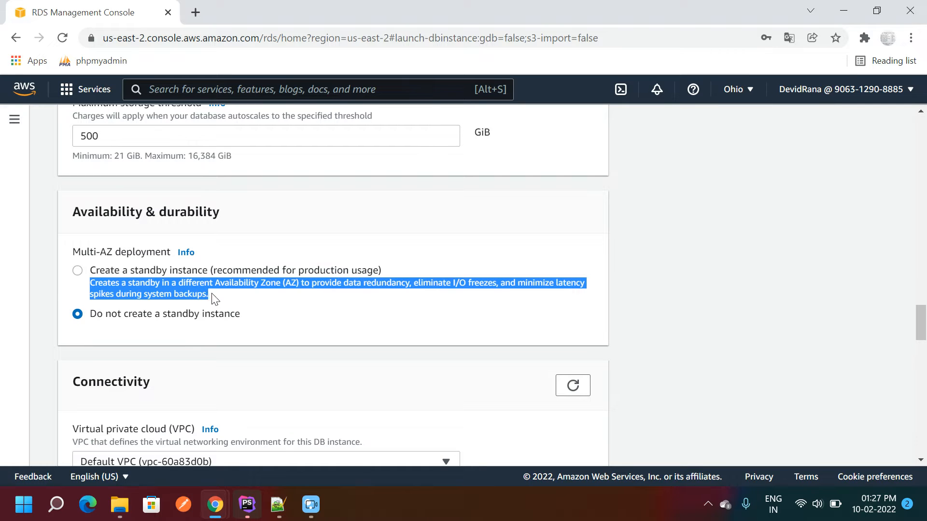
pyautogui.doubleClick(145, 283)
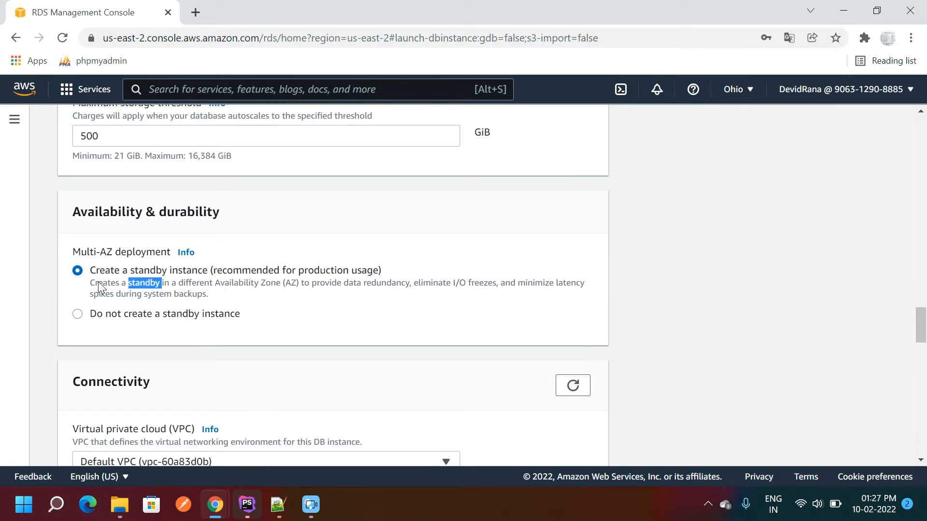
pyautogui.moveTo(91, 284); pyautogui.dragTo(223, 297)
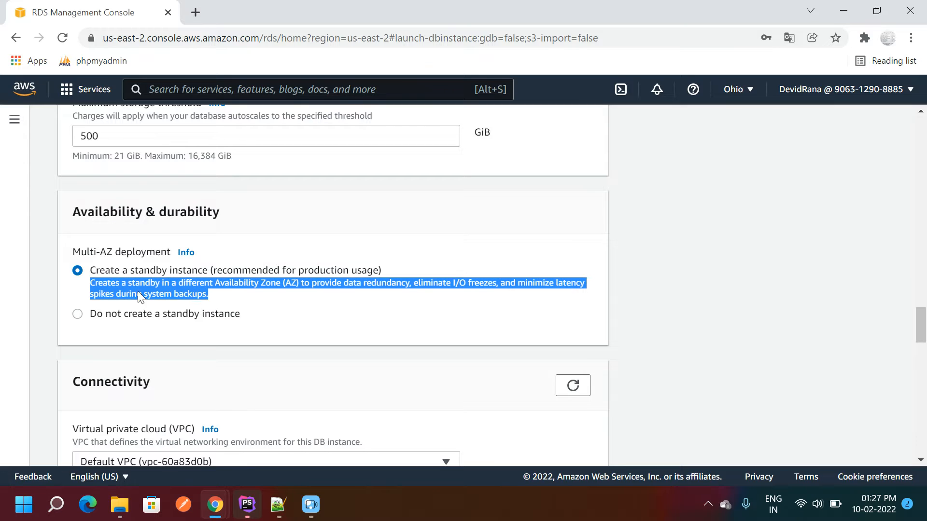
pyautogui.click(111, 292)
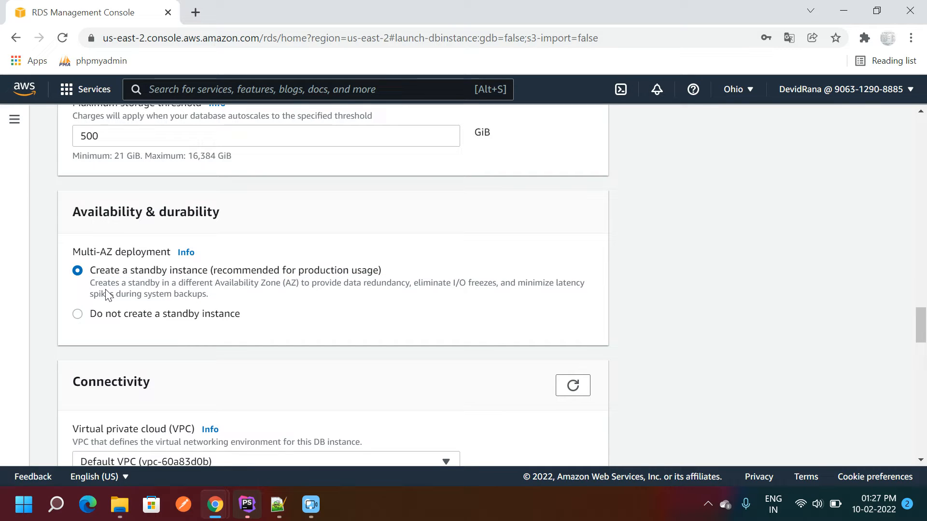
pyautogui.click(77, 316)
pyautogui.moveTo(921, 321); pyautogui.dragTo(921, 343)
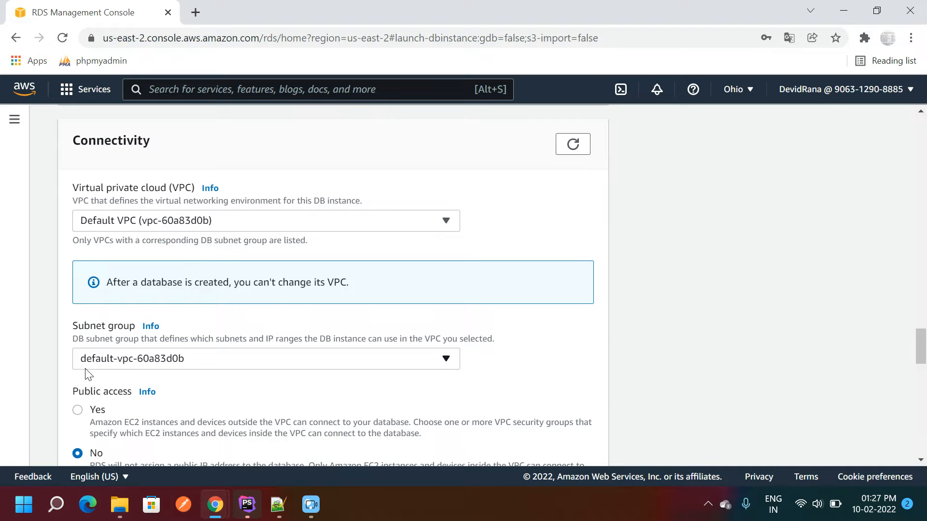
# - Set Public access to Yes
pyautogui.click(77, 411)
pyautogui.moveTo(922, 329); pyautogui.dragTo(922, 361)
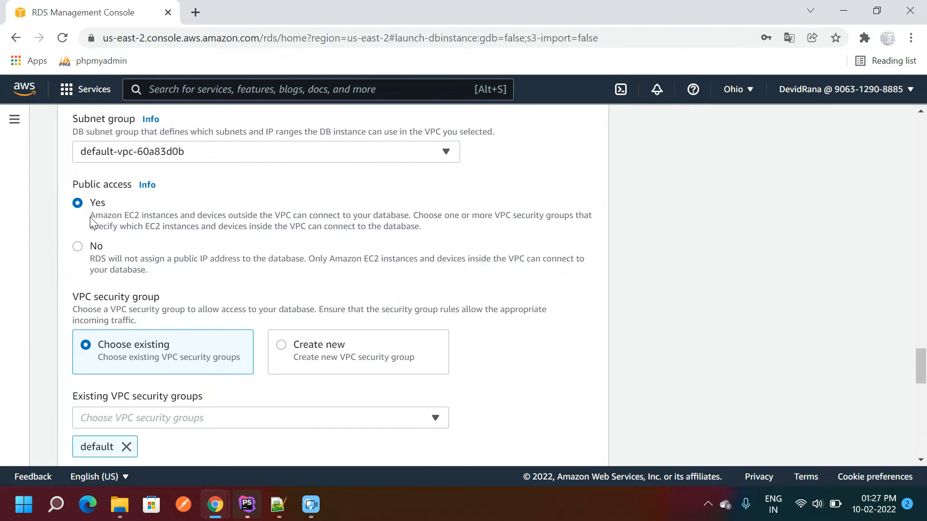
pyautogui.moveTo(89, 216); pyautogui.dragTo(419, 231)
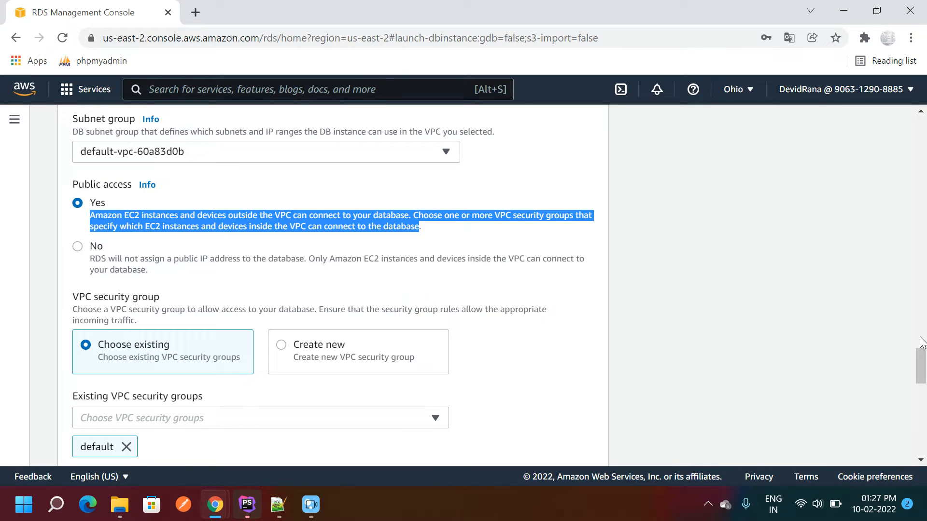
pyautogui.scroll(-3, 920, 341)
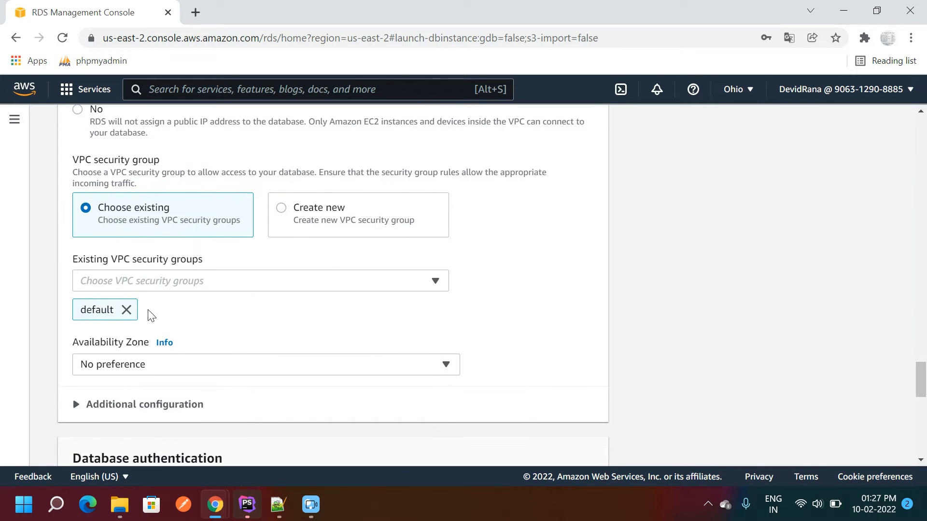
# - Replace the 'default' VPC security group with the existing 'database' group
pyautogui.click(126, 310)
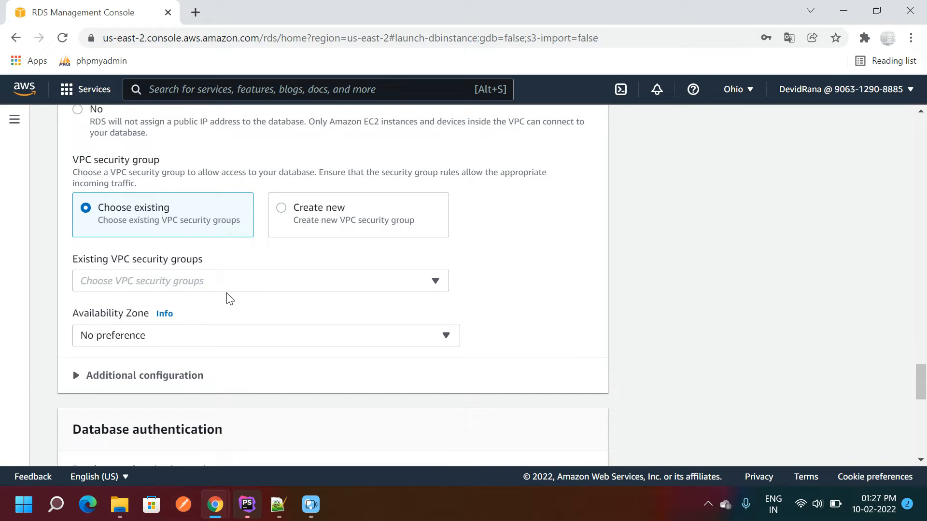
pyautogui.click(255, 280)
pyautogui.scroll(-1, 323, 366)
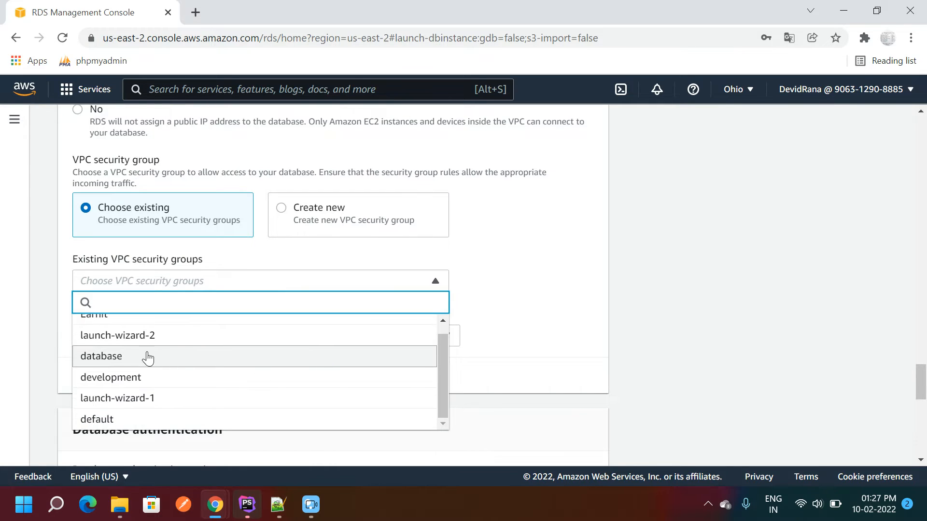
pyautogui.click(111, 357)
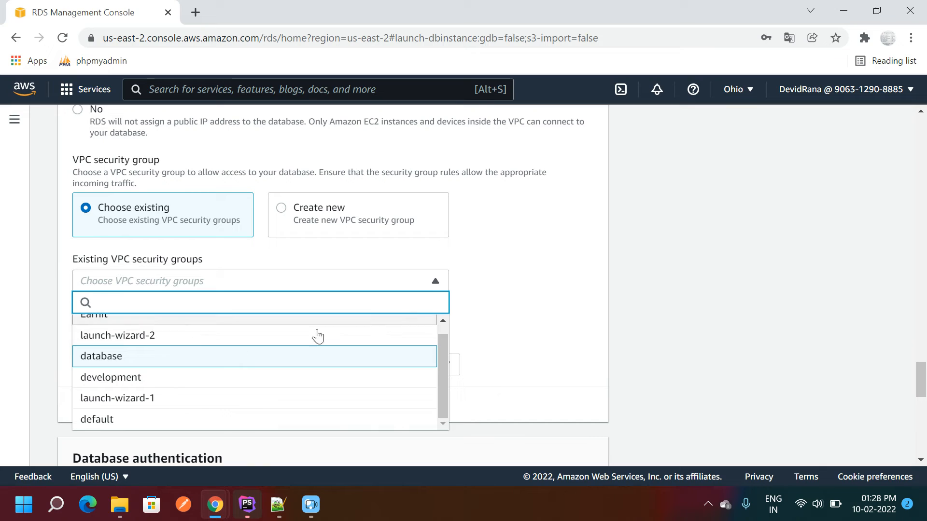
pyautogui.click(599, 287)
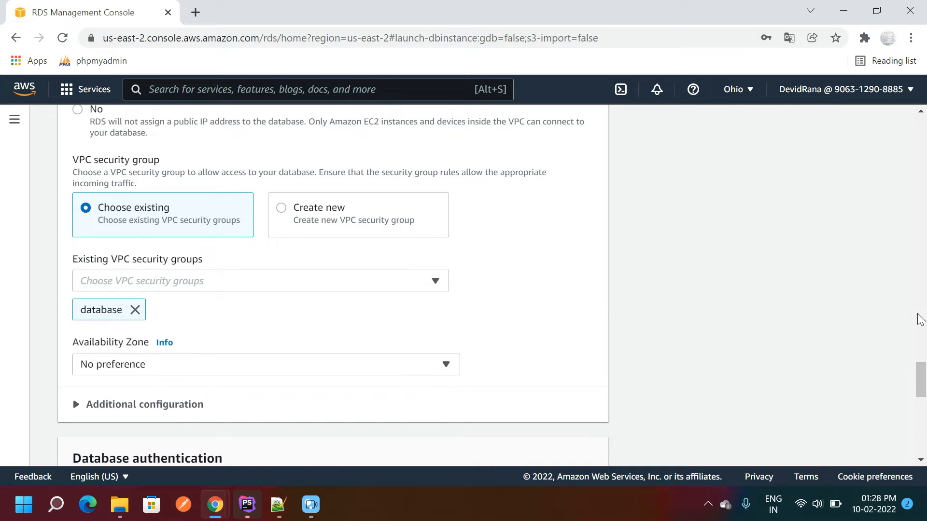
# - Check the Availability Zone choices, leaving it at No preference
pyautogui.scroll(-3, 920, 381)
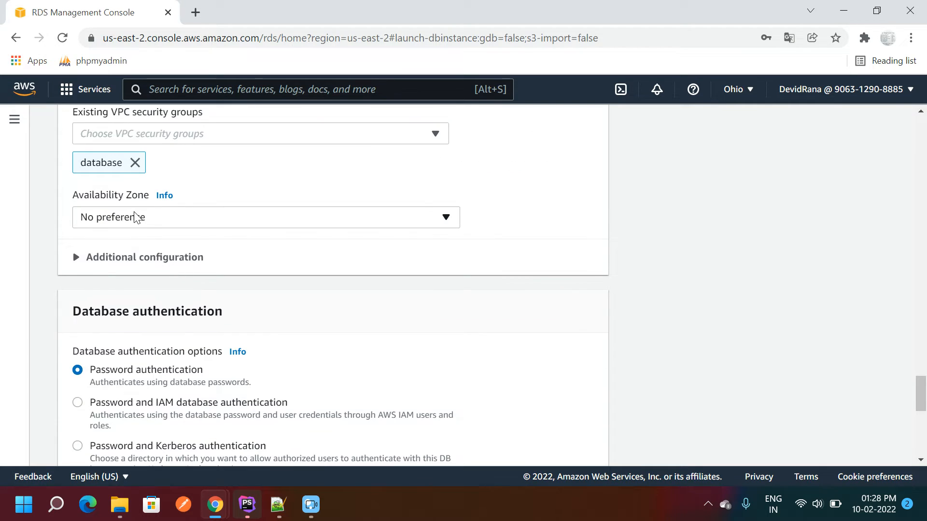
pyautogui.click(136, 218)
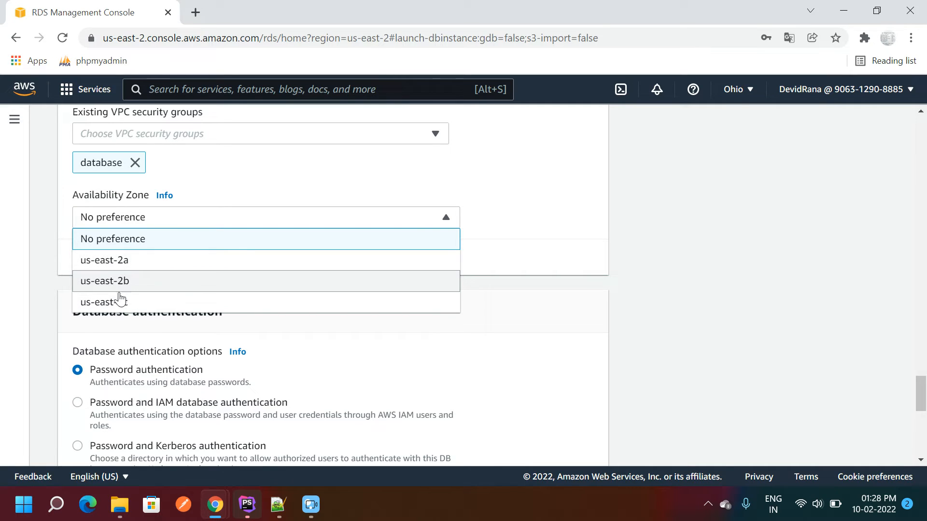
pyautogui.click(114, 243)
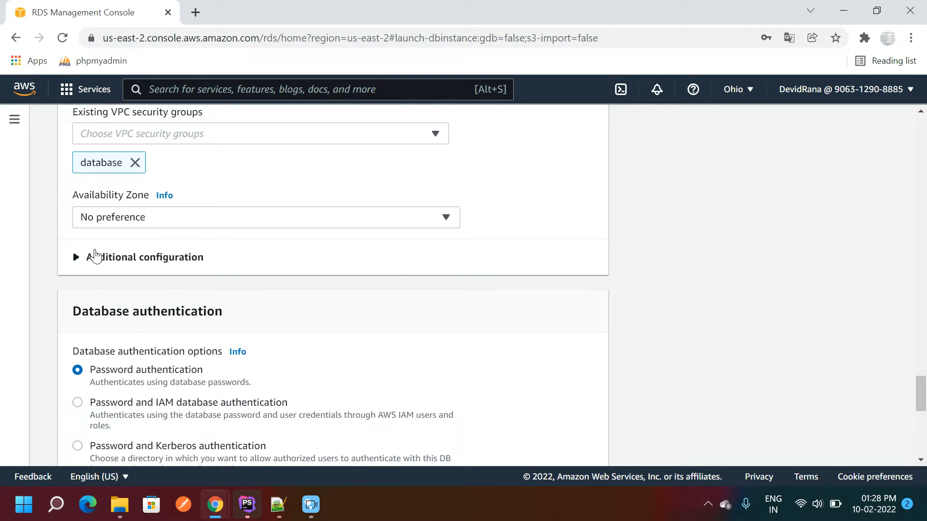
pyautogui.click(111, 221)
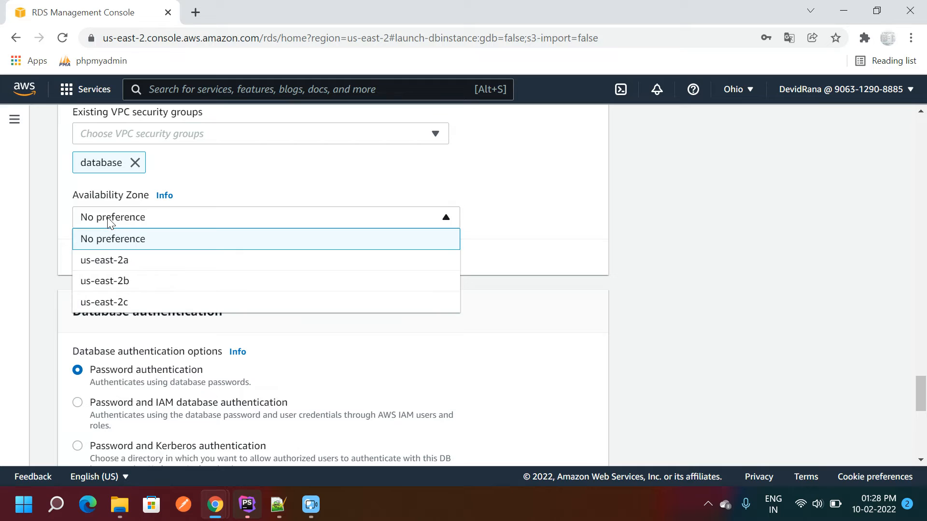
# - Keep No preference for the zone and confirm the database port is 3306
pyautogui.click(53, 226)
pyautogui.click(77, 261)
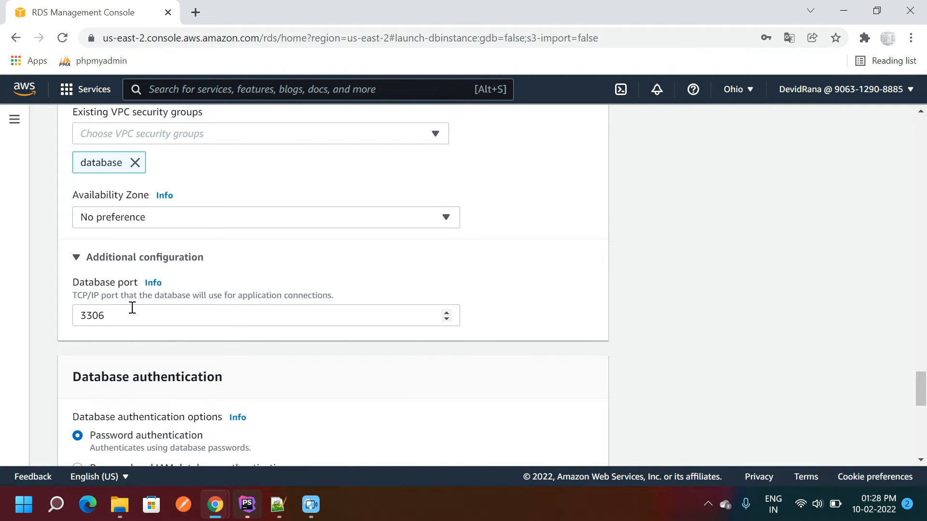
pyautogui.click(106, 315)
pyautogui.doubleClick(92, 315)
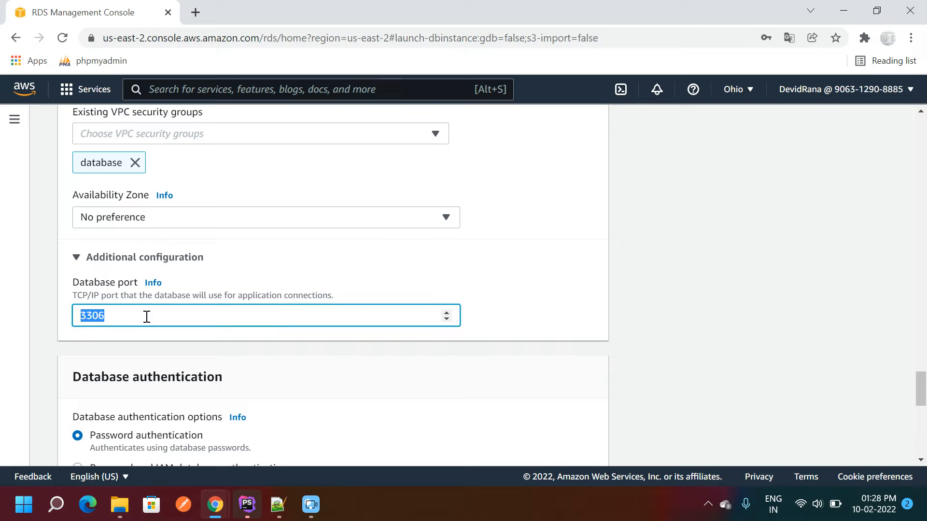
pyautogui.click(145, 316)
# - Review the estimated monthly cost rows and billing note
pyautogui.moveTo(922, 385); pyautogui.dragTo(922, 411)
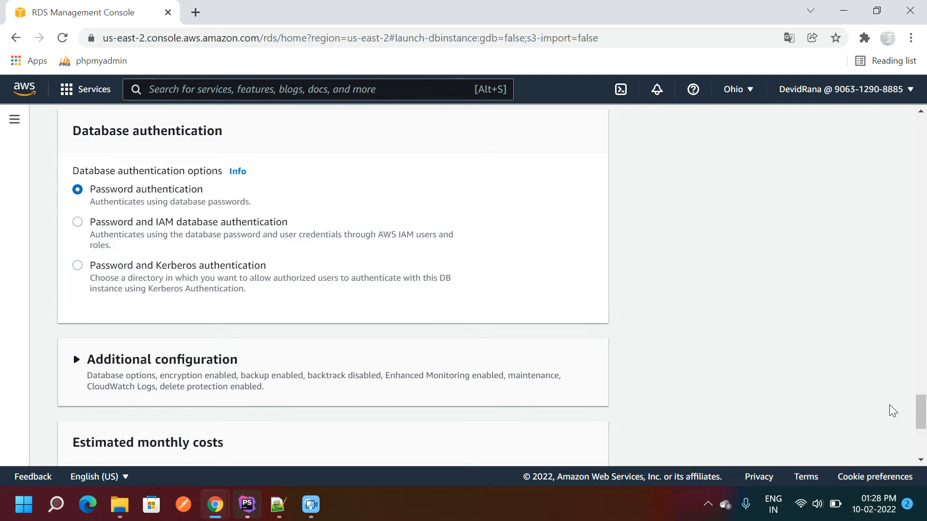
pyautogui.moveTo(921, 407); pyautogui.dragTo(918, 427)
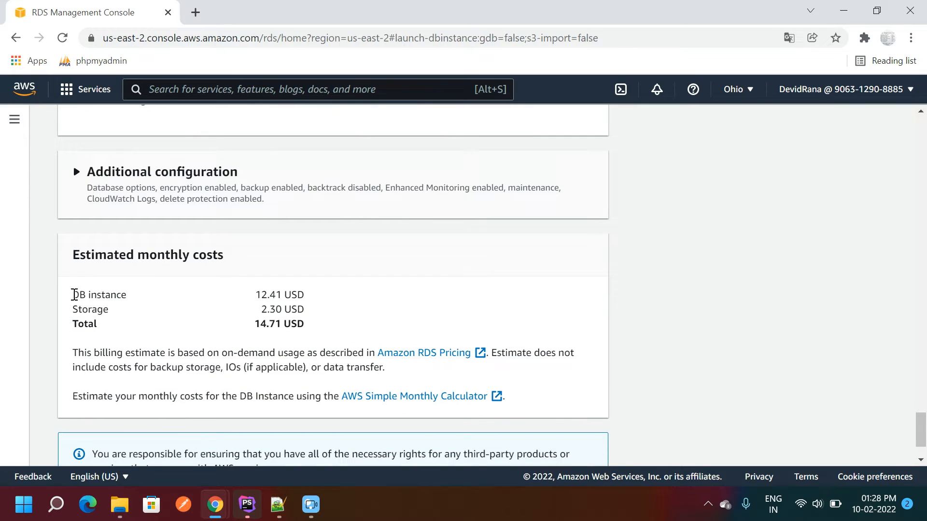
pyautogui.moveTo(74, 294); pyautogui.dragTo(318, 333)
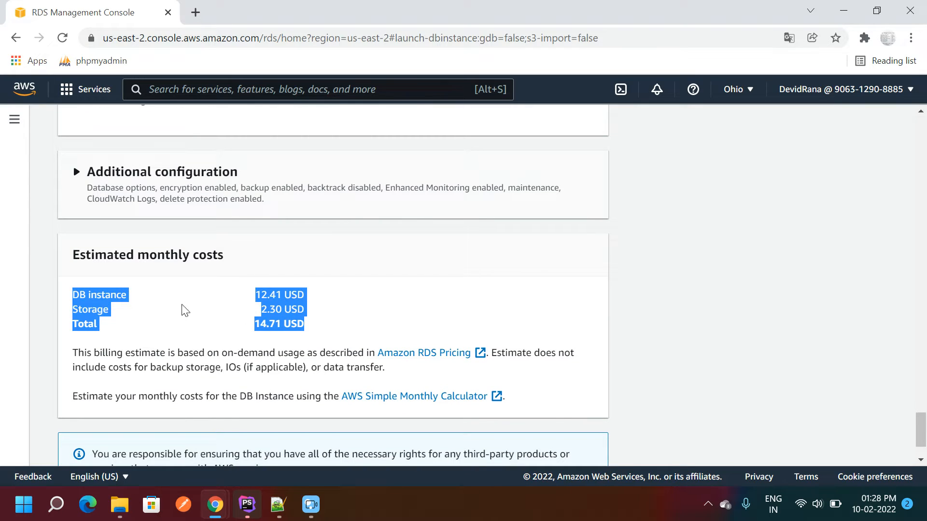
pyautogui.click(103, 298)
pyautogui.moveTo(70, 296); pyautogui.dragTo(303, 323)
pyautogui.click(200, 324)
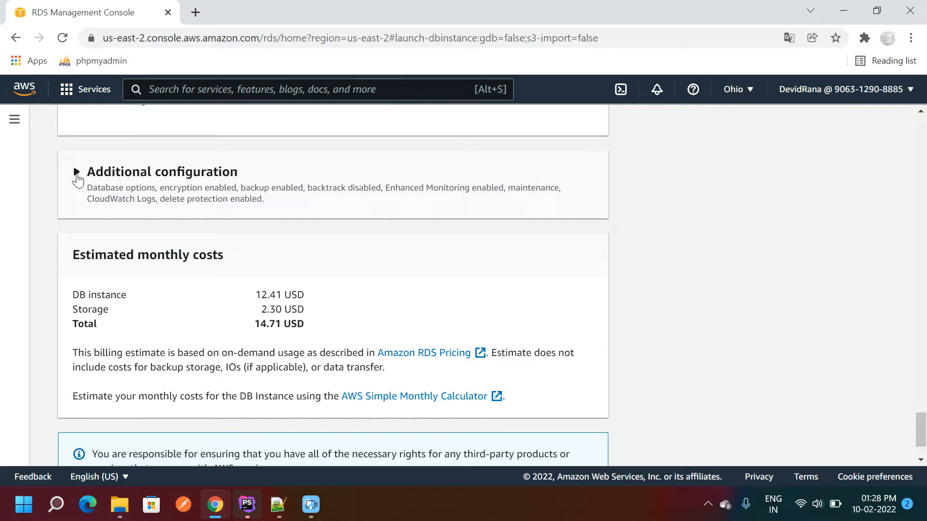
pyautogui.moveTo(72, 295)
pyautogui.mouseDown()
pyautogui.moveTo(319, 339)
pyautogui.moveTo(311, 322)
pyautogui.moveTo(74, 291)
pyautogui.mouseUp()
pyautogui.click(311, 324)
pyautogui.click(127, 309)
# - Expand the database options, keeping 7-day backup retention and automated backups enabled
pyautogui.click(78, 173)
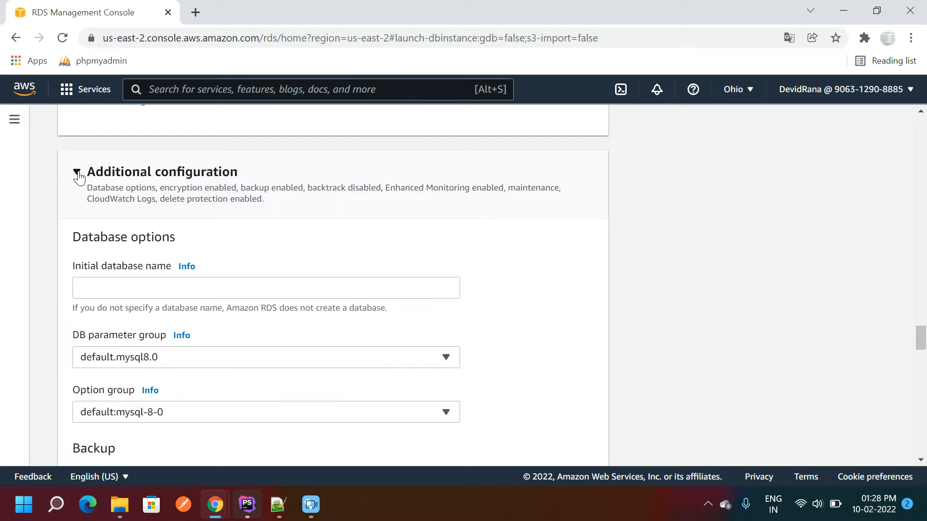
pyautogui.moveTo(924, 335); pyautogui.dragTo(922, 343)
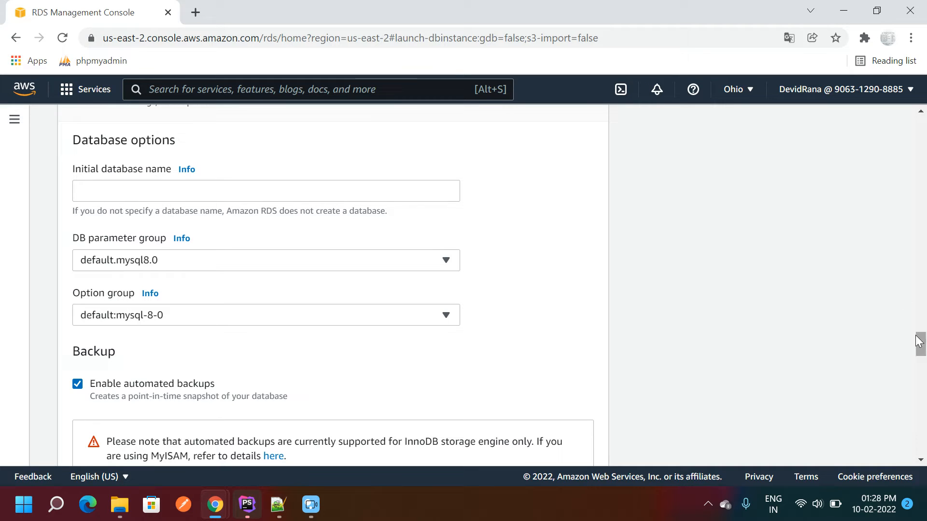
pyautogui.moveTo(921, 344); pyautogui.dragTo(920, 355)
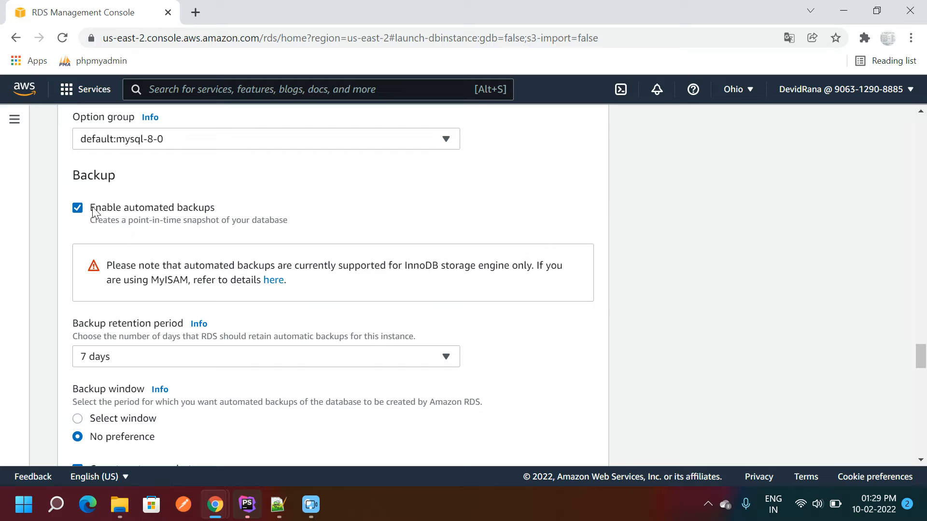
pyautogui.click(102, 363)
pyautogui.click(103, 363)
pyautogui.moveTo(91, 208); pyautogui.dragTo(215, 207)
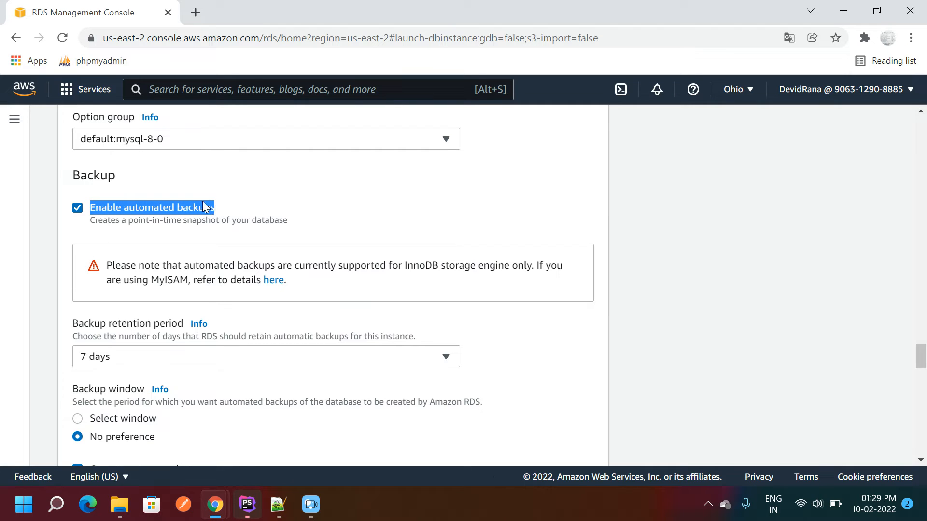
pyautogui.click(147, 205)
pyautogui.click(89, 209)
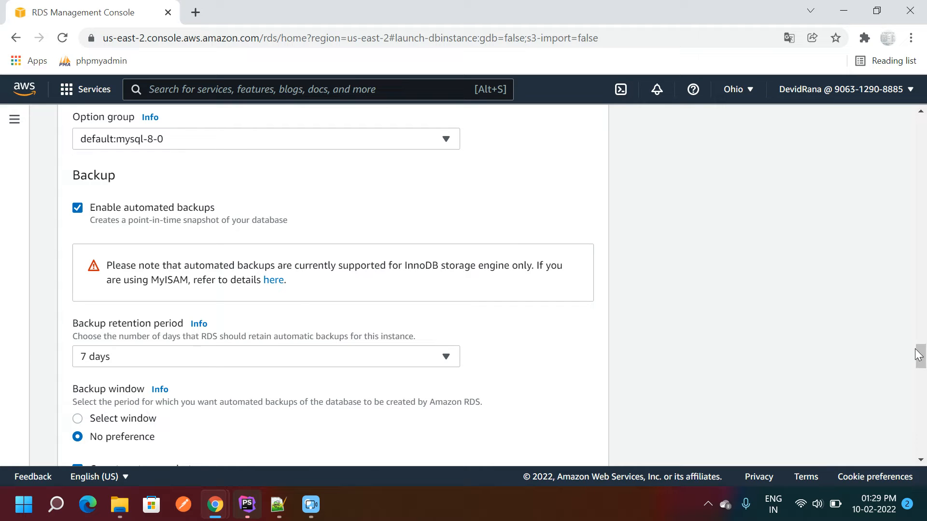
pyautogui.moveTo(921, 355); pyautogui.dragTo(921, 444)
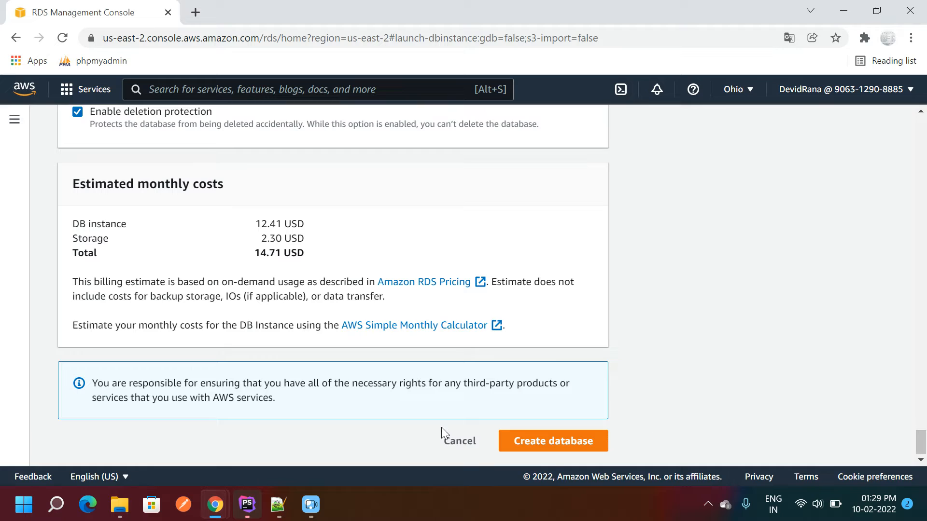
# - Create the database, dismiss Chrome's password prompts, and check its status is Creating
pyautogui.click(549, 448)
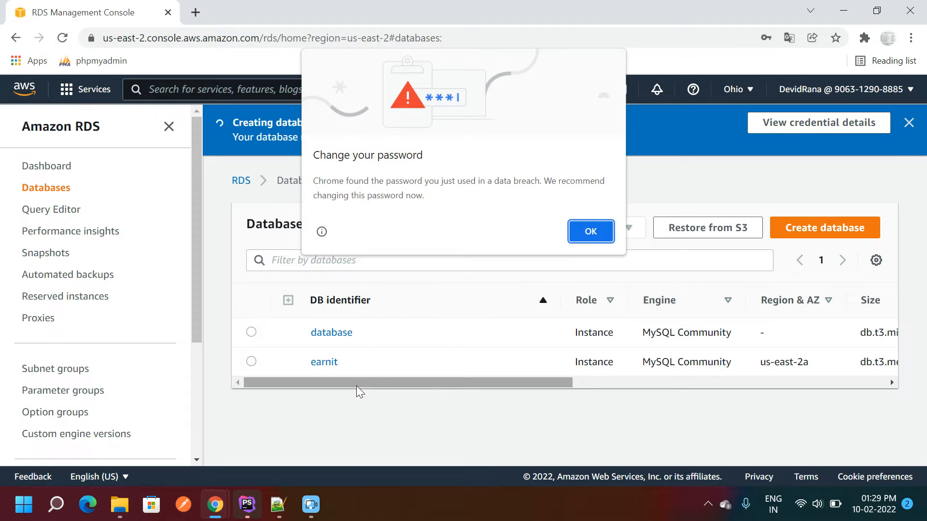
pyautogui.click(579, 233)
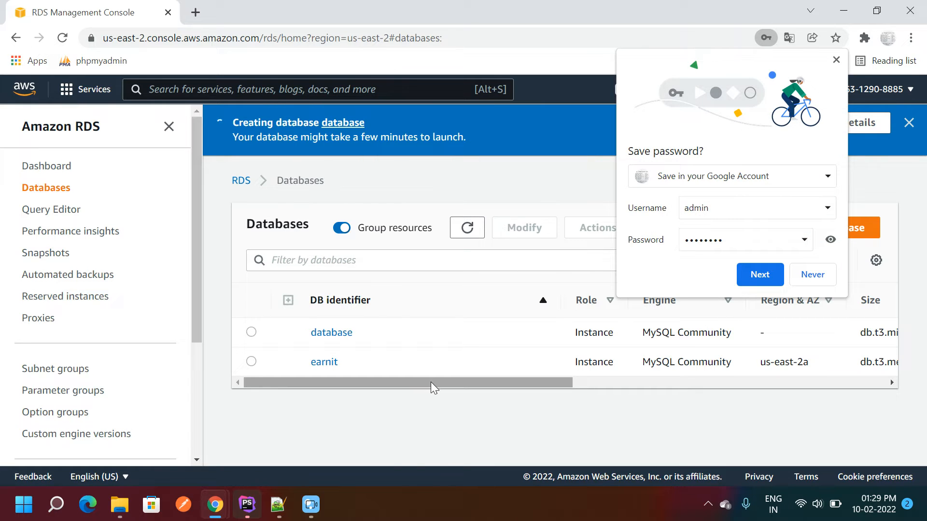
pyautogui.click(811, 275)
pyautogui.moveTo(337, 381); pyautogui.dragTo(406, 386)
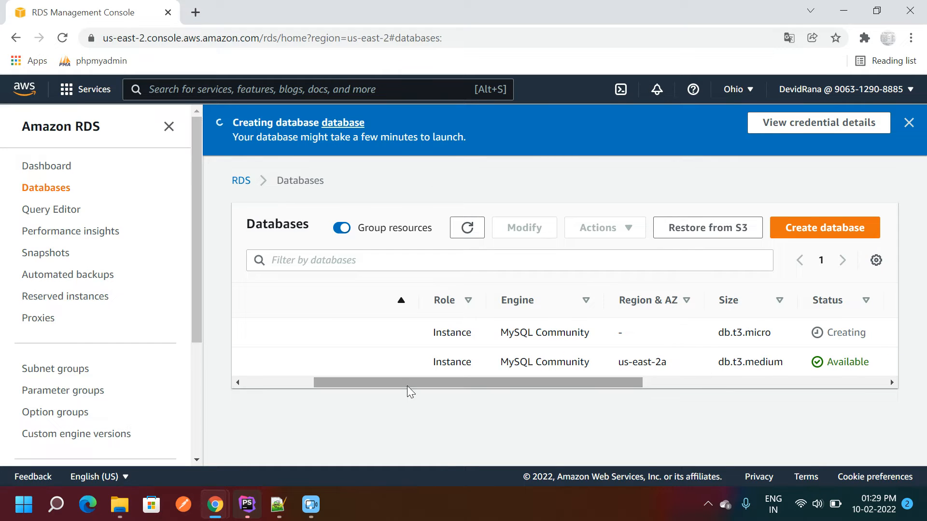
pyautogui.doubleClick(835, 335)
pyautogui.moveTo(583, 383); pyautogui.dragTo(615, 384)
pyautogui.doubleClick(786, 362)
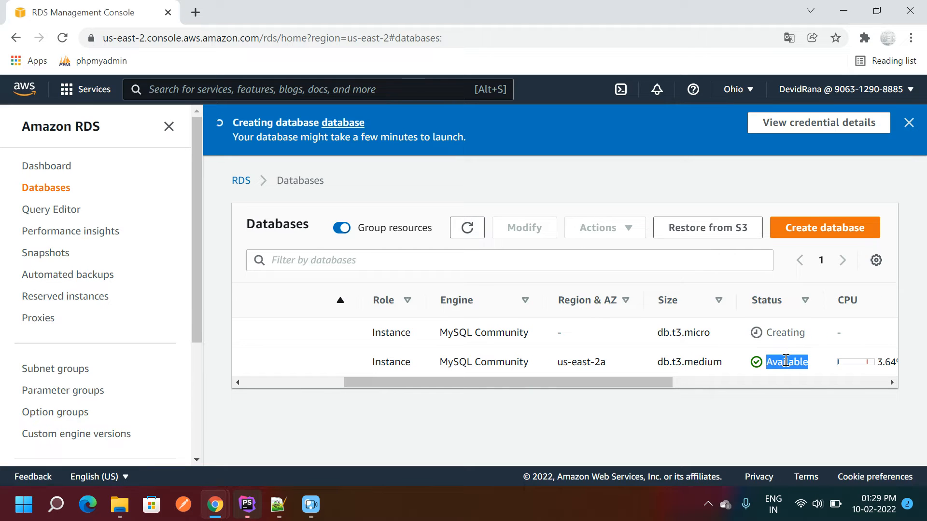
# - Fill in the notes with user admin, the master password and port 3306, trimming the Host line
pyautogui.click(278, 504)
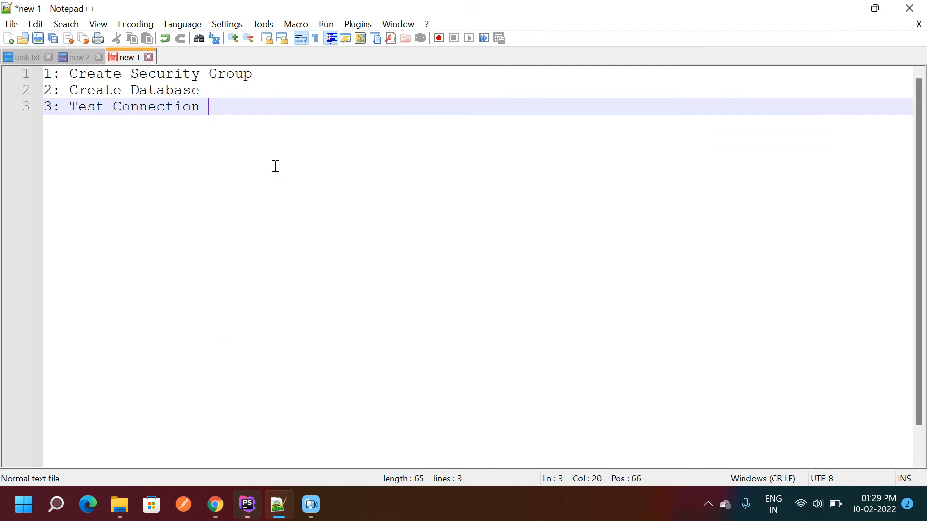
pyautogui.click(77, 59)
pyautogui.click(89, 145)
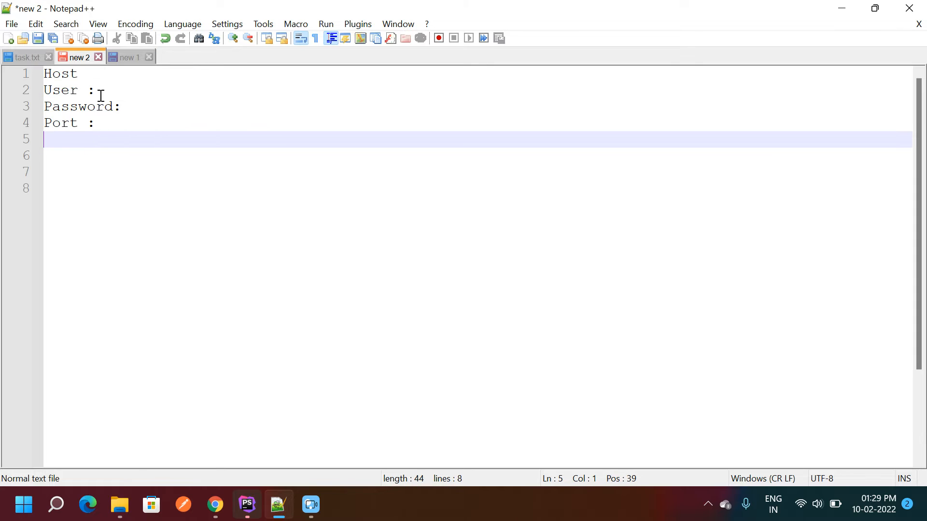
pyautogui.click(97, 79)
pyautogui.click(153, 91)
pyautogui.click(147, 103)
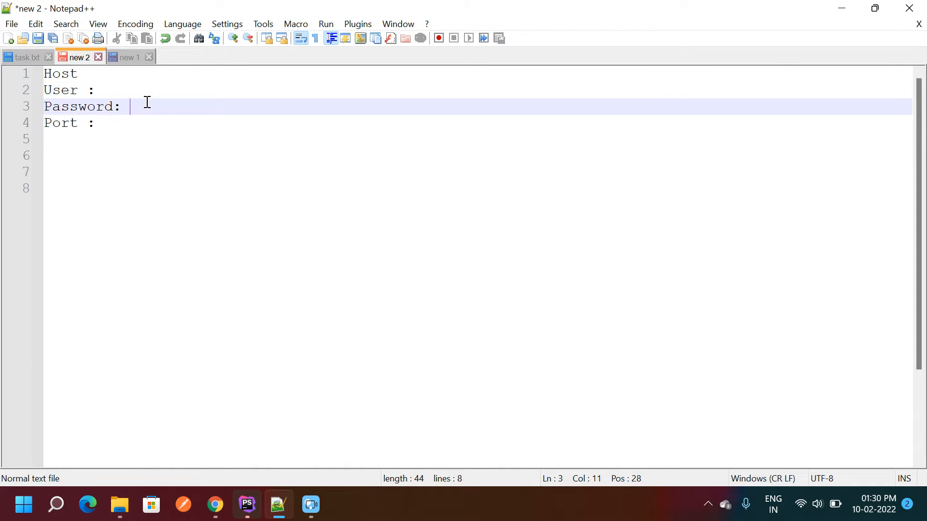
pyautogui.click(125, 84)
pyautogui.write('admin')
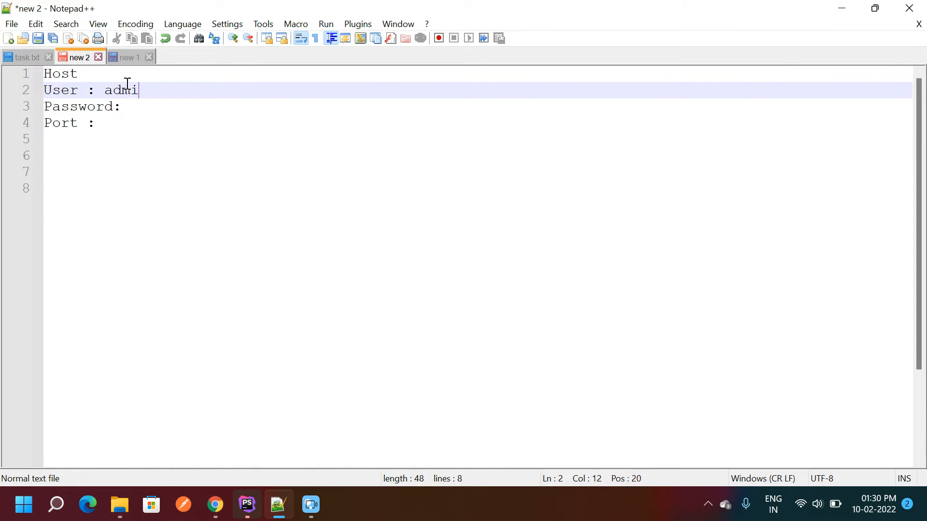
pyautogui.click(161, 106)
pyautogui.write('12')
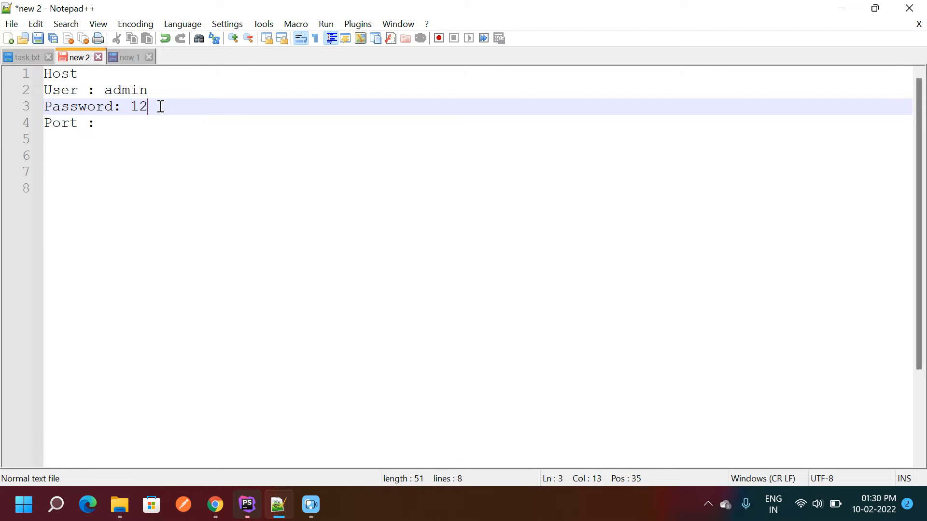
pyautogui.write('345678')
pyautogui.click(146, 119)
pyautogui.write('3306')
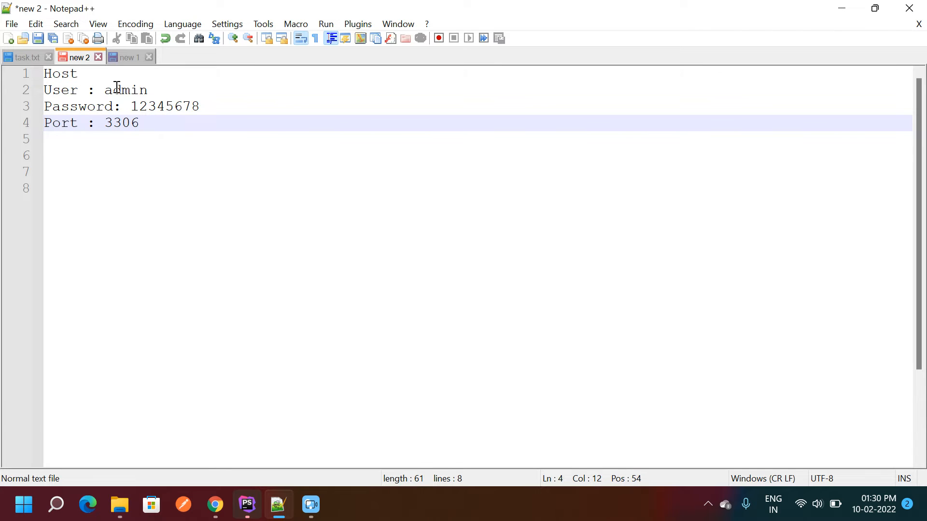
pyautogui.click(94, 73)
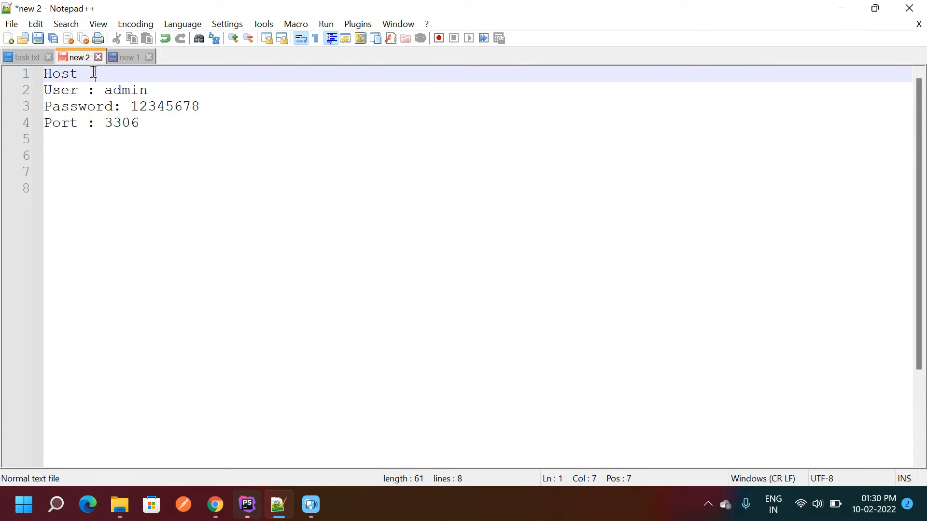
pyautogui.press('BackSpace')
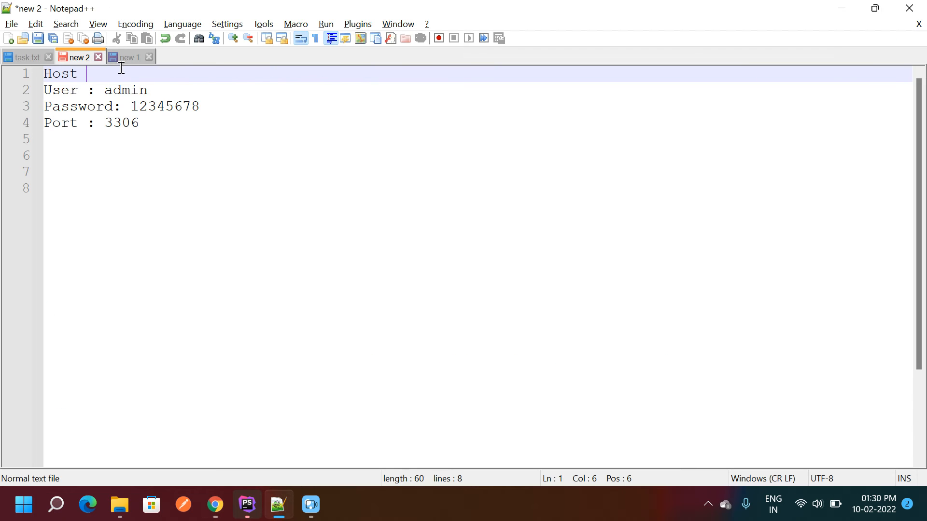
# - Review the task list steps in the new 1 tab, then return to Chrome
pyautogui.click(127, 58)
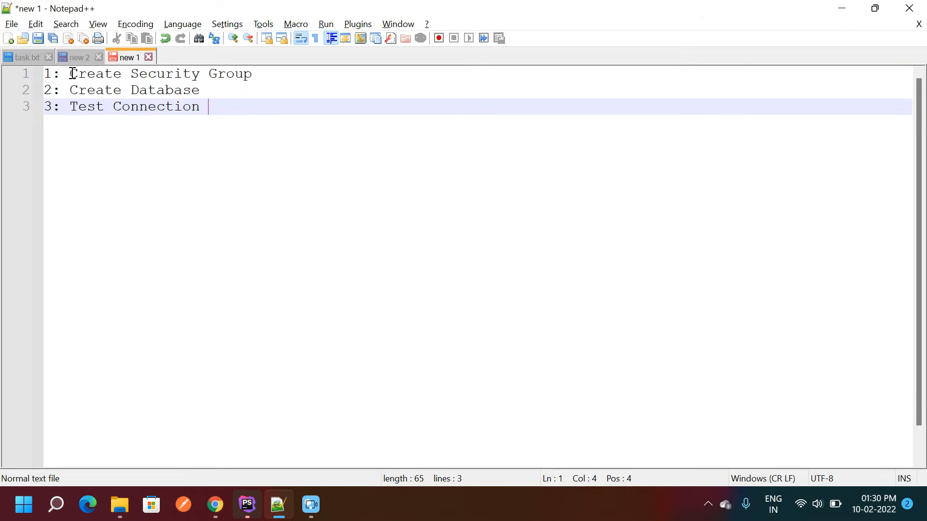
pyautogui.moveTo(70, 73); pyautogui.dragTo(278, 73)
pyautogui.moveTo(71, 90); pyautogui.dragTo(250, 96)
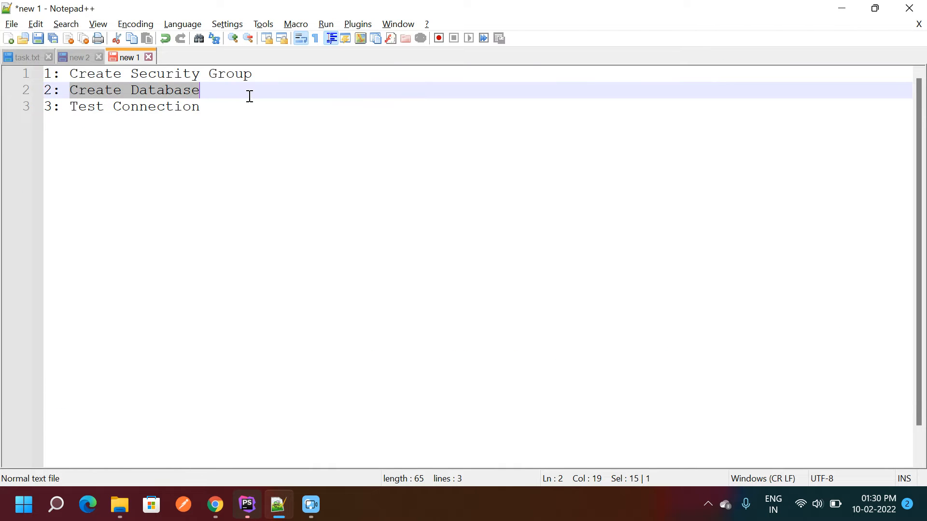
pyautogui.doubleClick(151, 91)
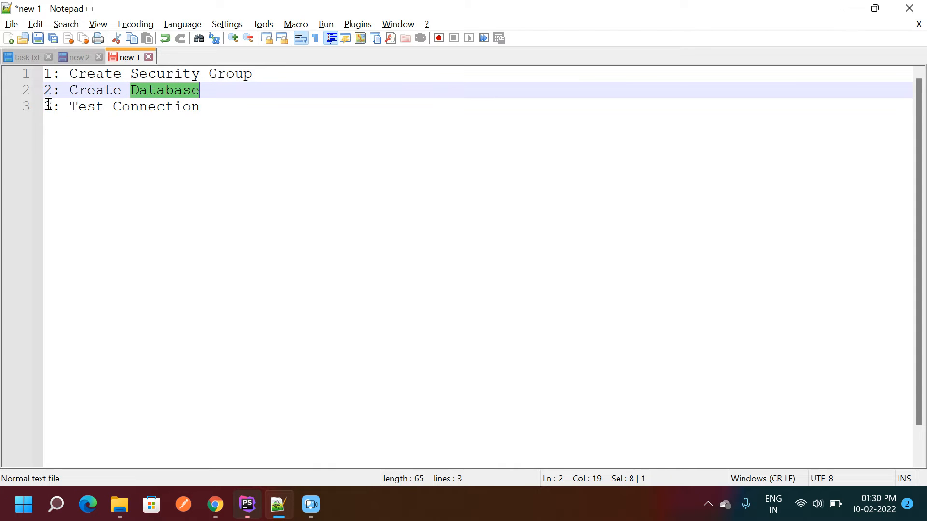
pyautogui.moveTo(49, 104); pyautogui.dragTo(243, 105)
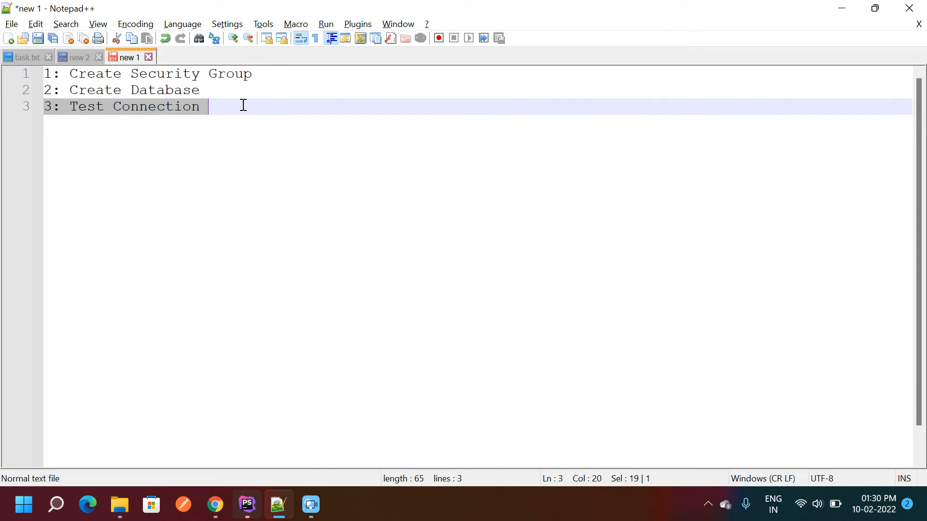
pyautogui.click(77, 58)
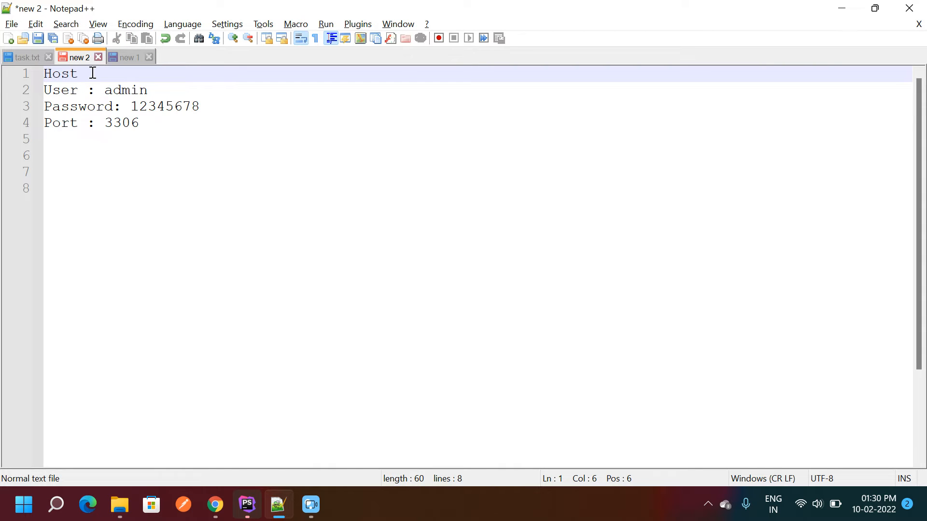
pyautogui.hotkey('alt', 'Tab')
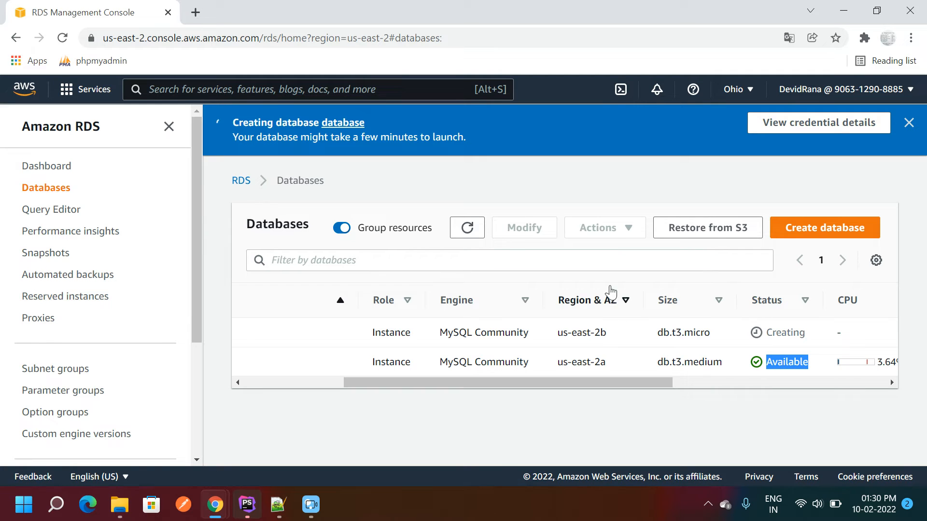
# - Refresh the Databases list and confirm the new instance still shows Creating
pyautogui.click(462, 229)
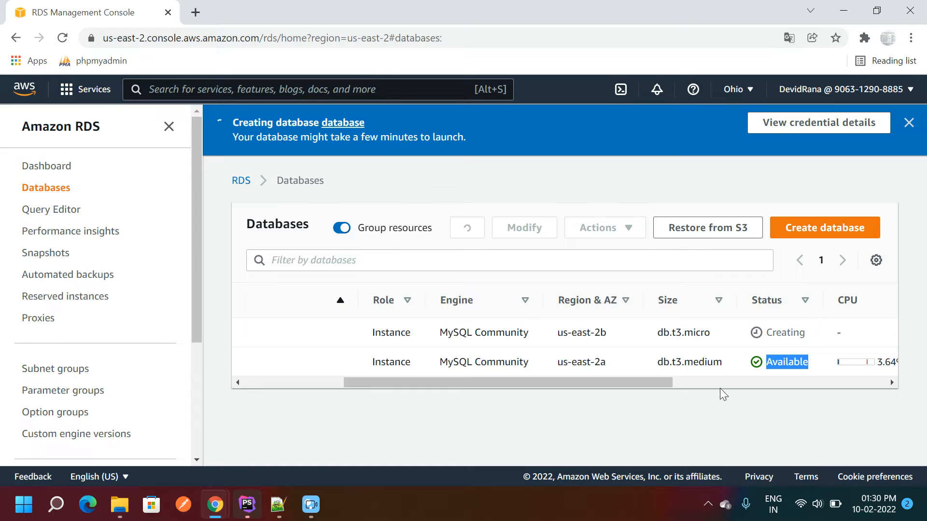
pyautogui.doubleClick(781, 332)
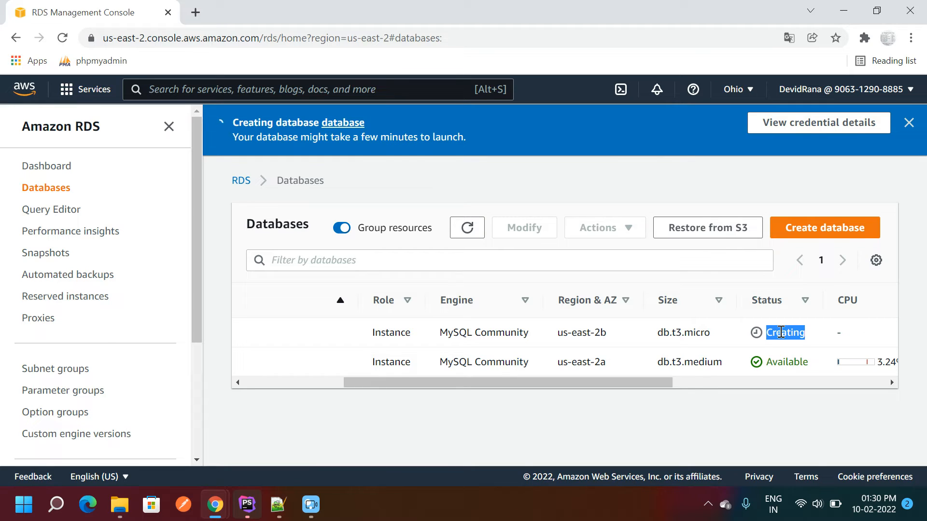
# - View the master username and password in the credential details, then close them and the banner
pyautogui.click(782, 126)
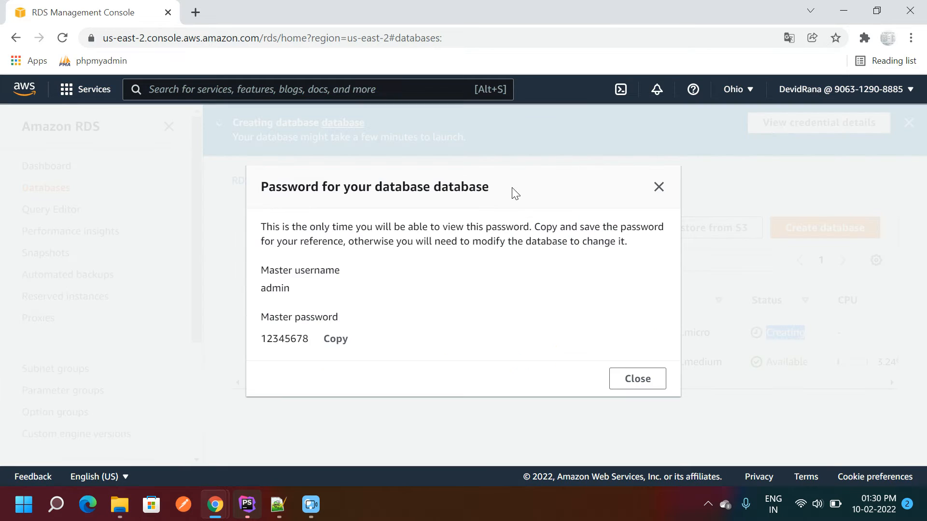
pyautogui.doubleClick(266, 288)
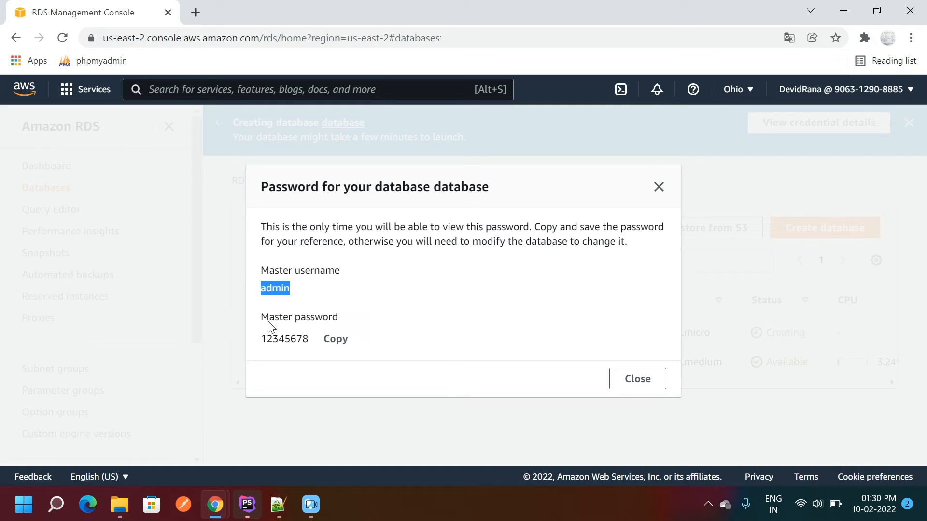
pyautogui.doubleClick(269, 338)
pyautogui.click(269, 338)
pyautogui.moveTo(262, 226); pyautogui.dragTo(614, 256)
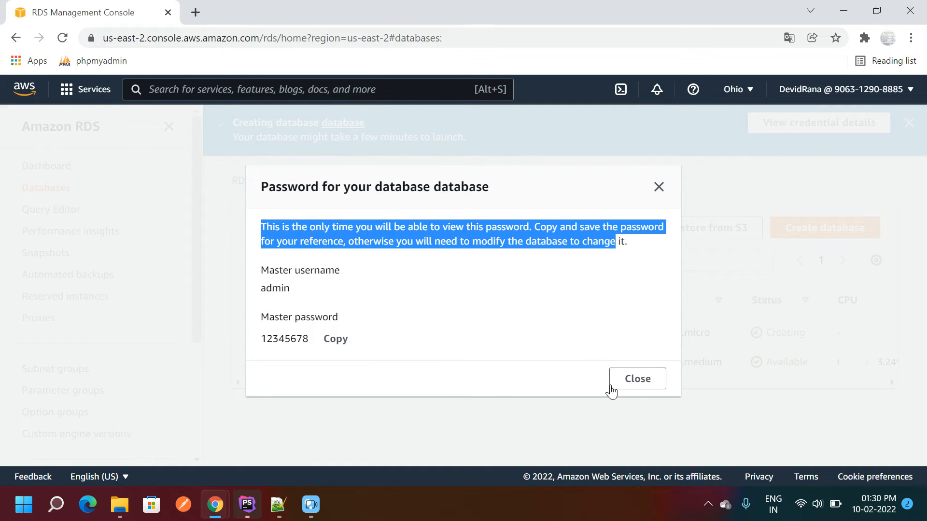
pyautogui.click(632, 385)
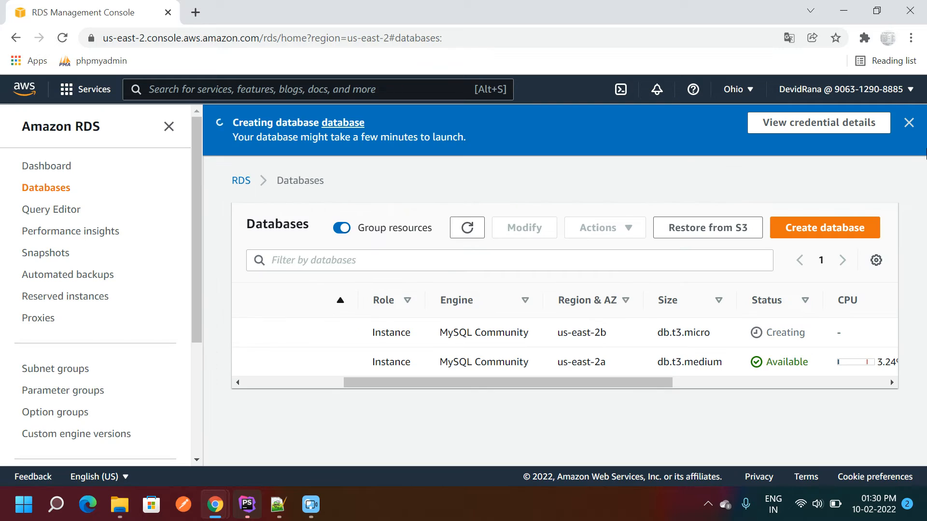
pyautogui.click(909, 123)
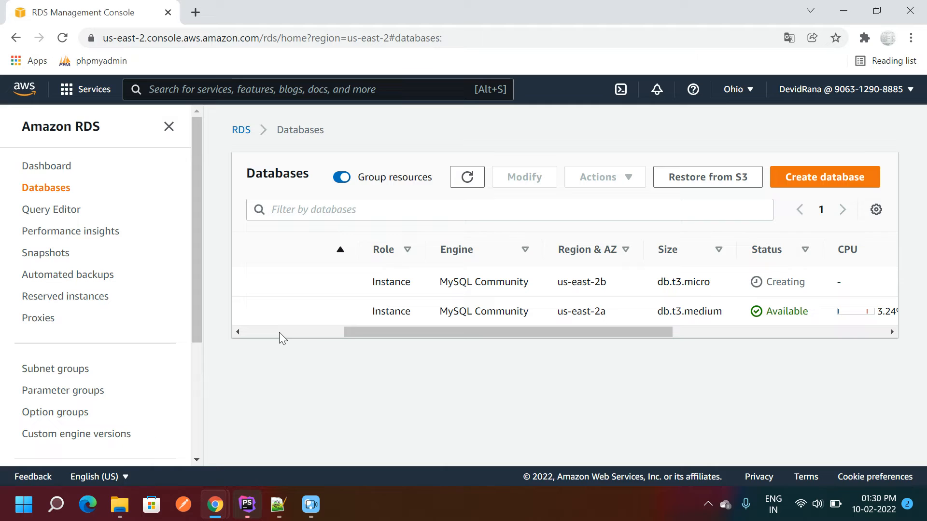
# - Refresh the Databases list, select the earnit instance and open its Actions menu
pyautogui.doubleClick(781, 282)
pyautogui.click(776, 312)
pyautogui.doubleClick(776, 312)
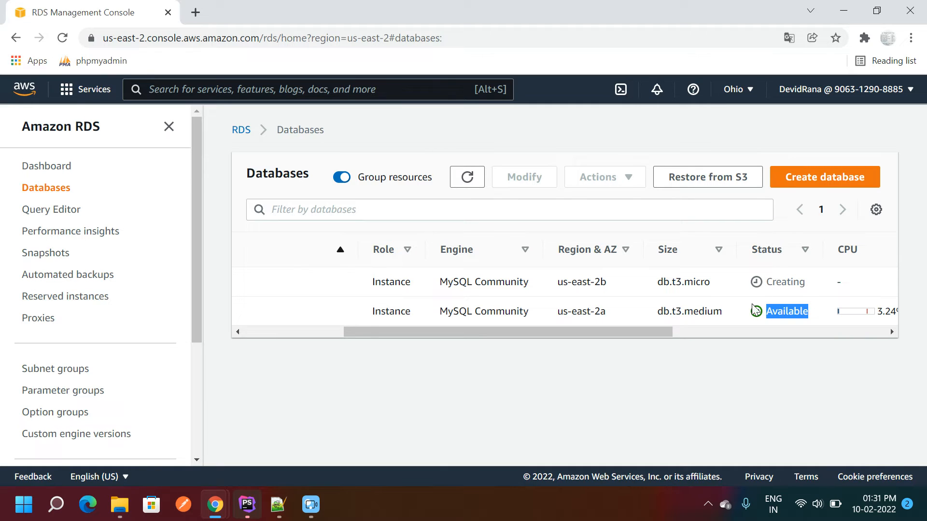
pyautogui.click(467, 180)
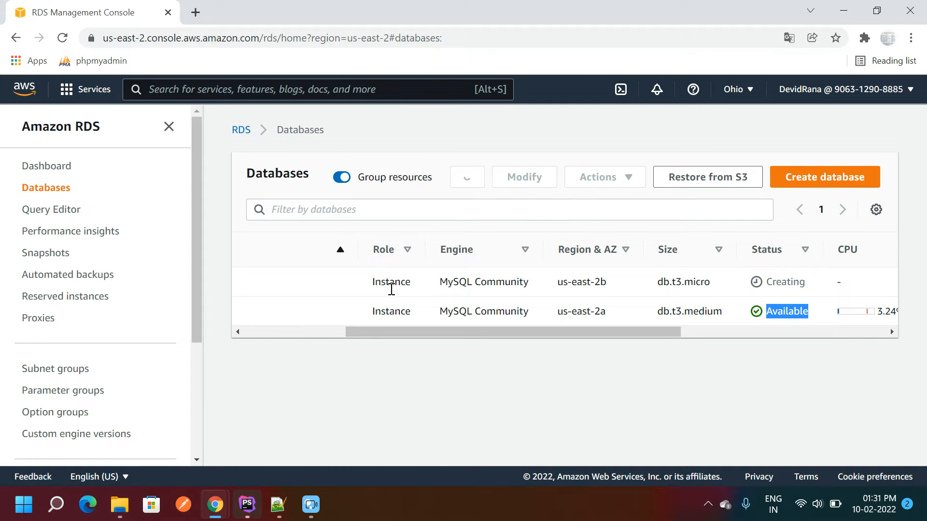
pyautogui.click(296, 330)
pyautogui.moveTo(288, 329)
pyautogui.mouseDown()
pyautogui.moveTo(387, 327)
pyautogui.moveTo(269, 327)
pyautogui.moveTo(363, 333)
pyautogui.moveTo(299, 334)
pyautogui.mouseUp()
pyautogui.click(467, 178)
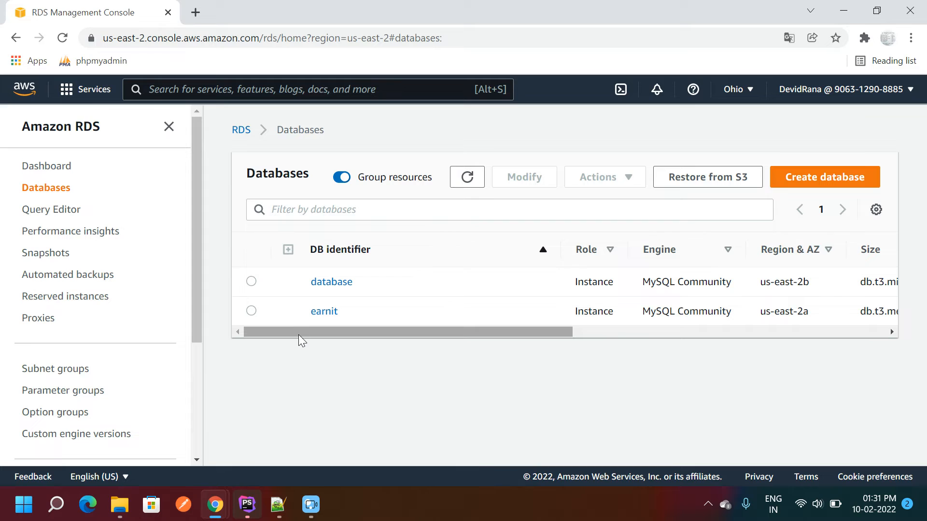
pyautogui.click(250, 312)
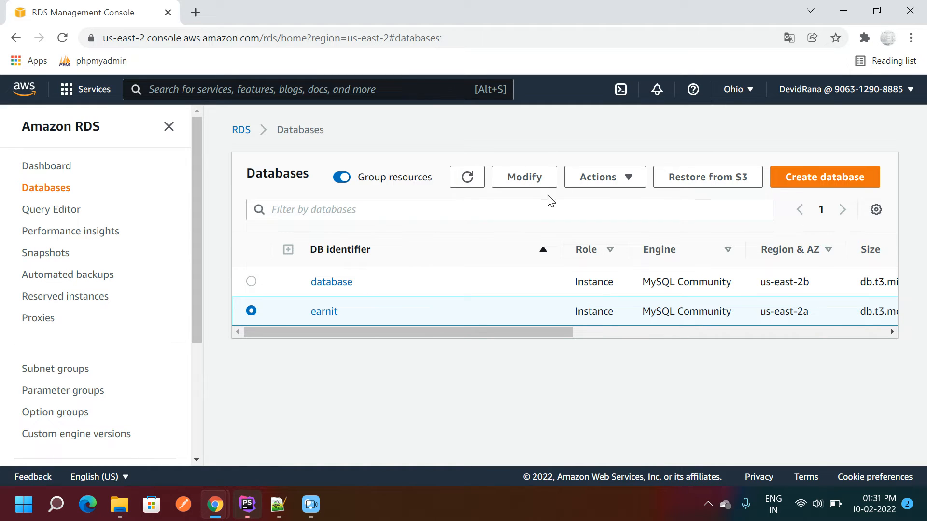
pyautogui.click(621, 181)
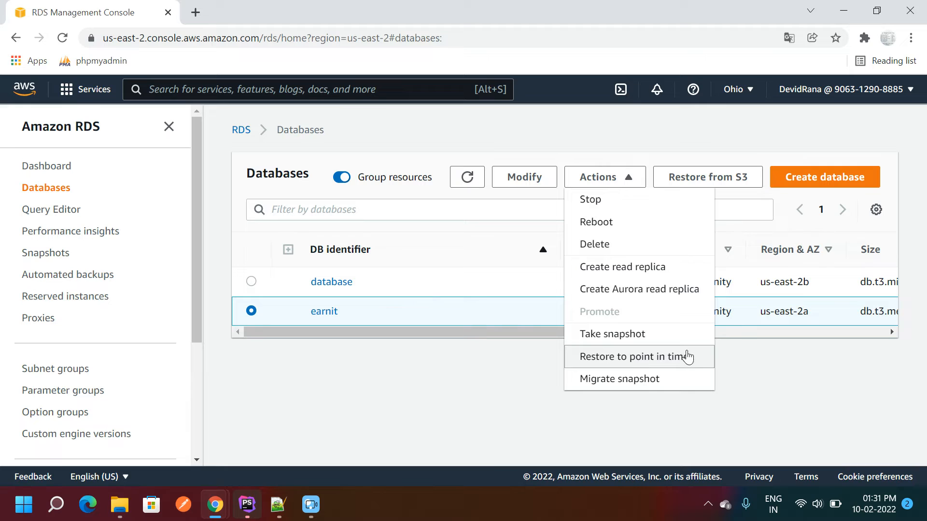
# - Close the earnit Actions dropdown without choosing an action
pyautogui.click(478, 335)
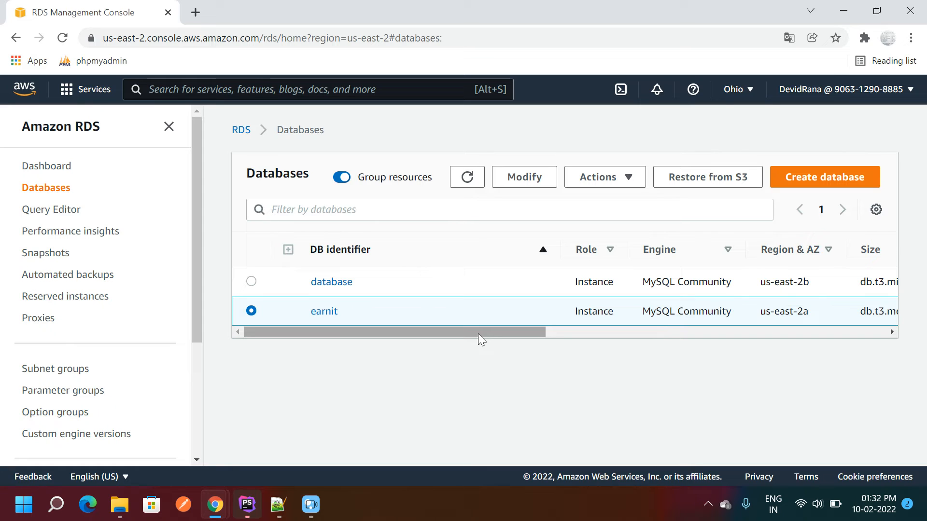
# - Refresh the Databases list and confirm the new database instance shows Configuring-enhanced-monitoring
pyautogui.moveTo(465, 331); pyautogui.dragTo(621, 334)
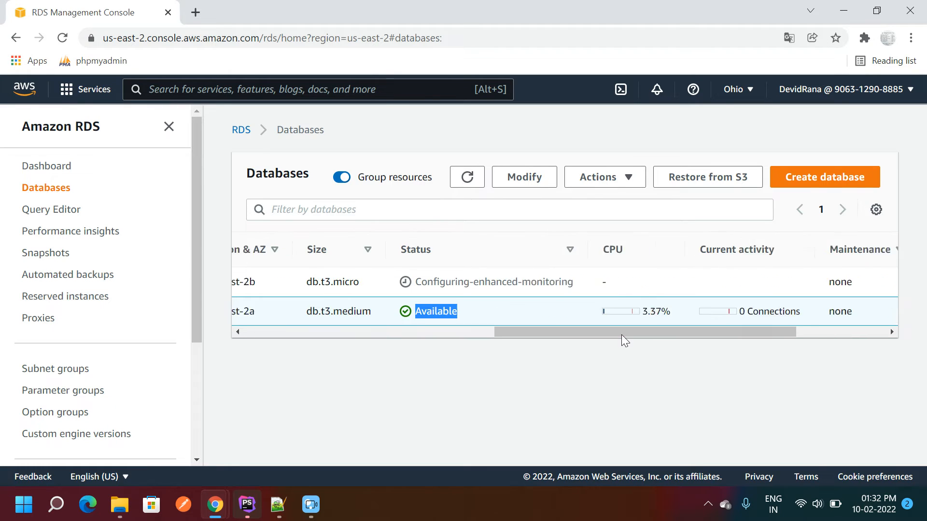
pyautogui.moveTo(561, 331); pyautogui.dragTo(489, 340)
pyautogui.moveTo(535, 283); pyautogui.dragTo(698, 283)
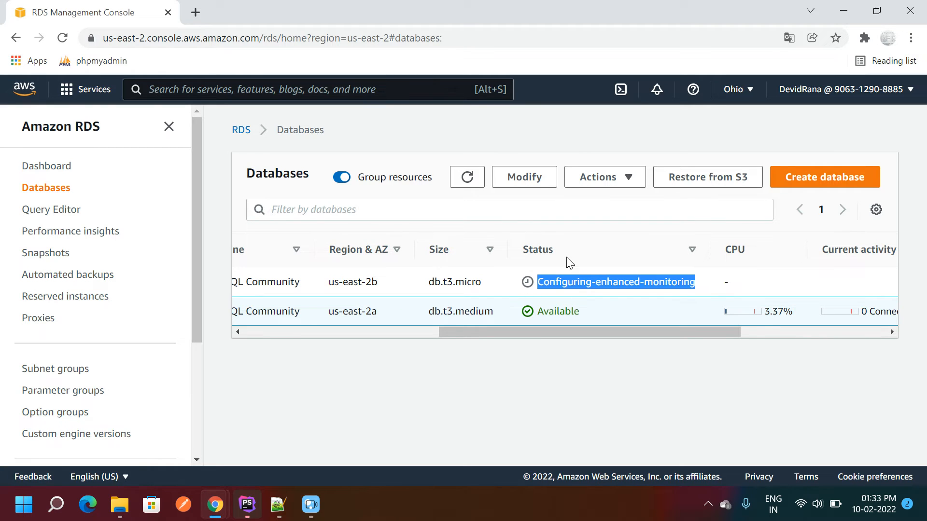
pyautogui.click(467, 180)
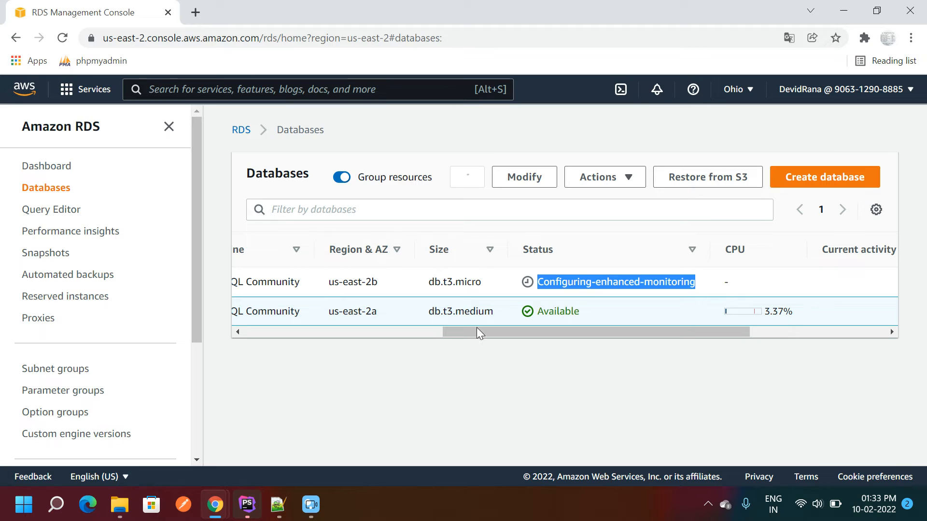
pyautogui.moveTo(492, 332); pyautogui.dragTo(245, 335)
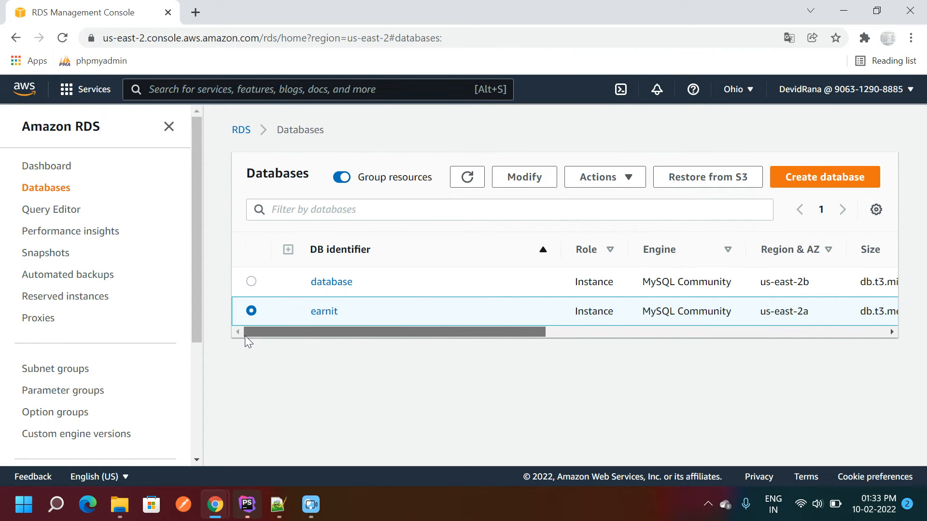
# - Copy the database instance's endpoint hostname into the Host line of the connection notes
pyautogui.click(321, 284)
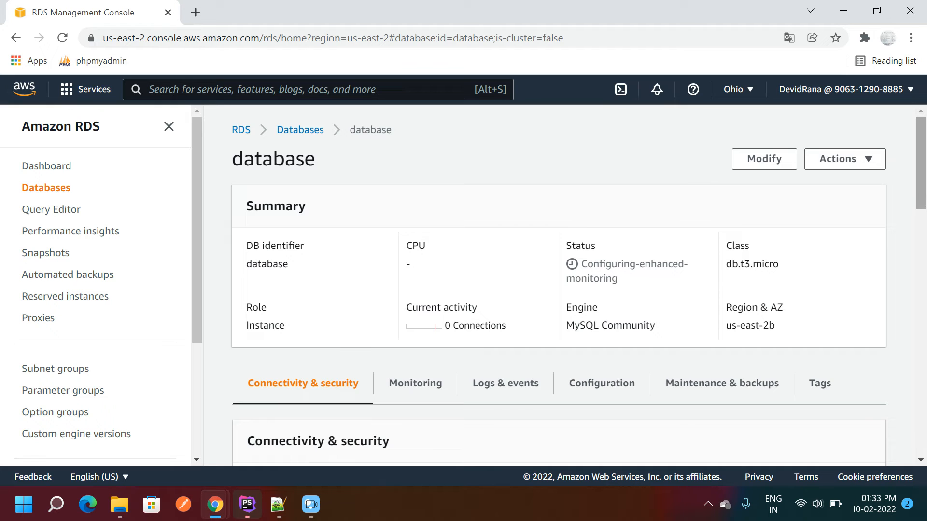
pyautogui.moveTo(920, 201); pyautogui.dragTo(919, 260)
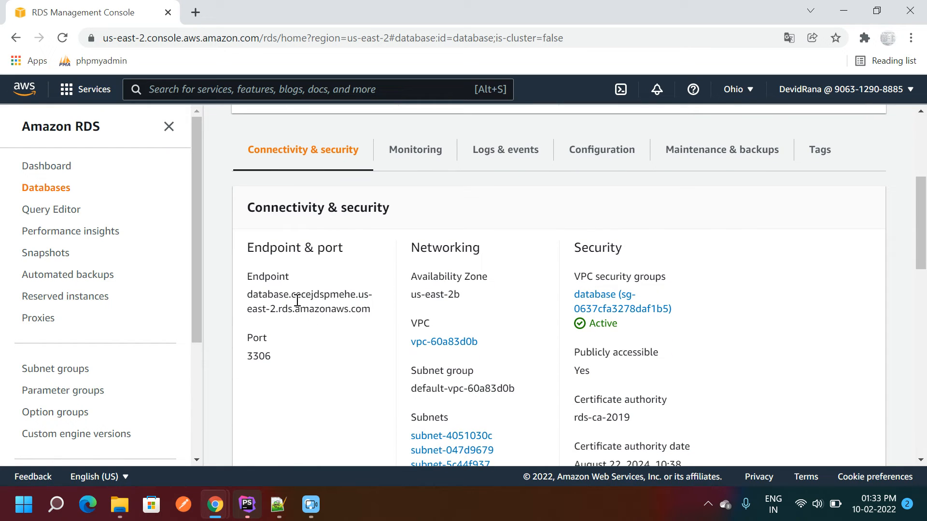
pyautogui.moveTo(250, 295); pyautogui.dragTo(369, 311)
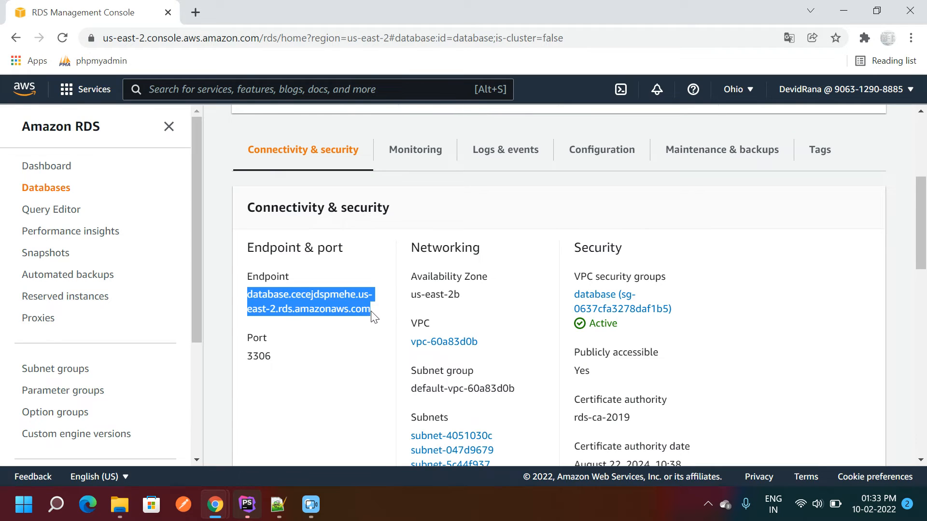
pyautogui.hotkey('ctrl', 'c')
pyautogui.hotkey('alt', 'Tab')
pyautogui.hotkey('ctrl', 'v')
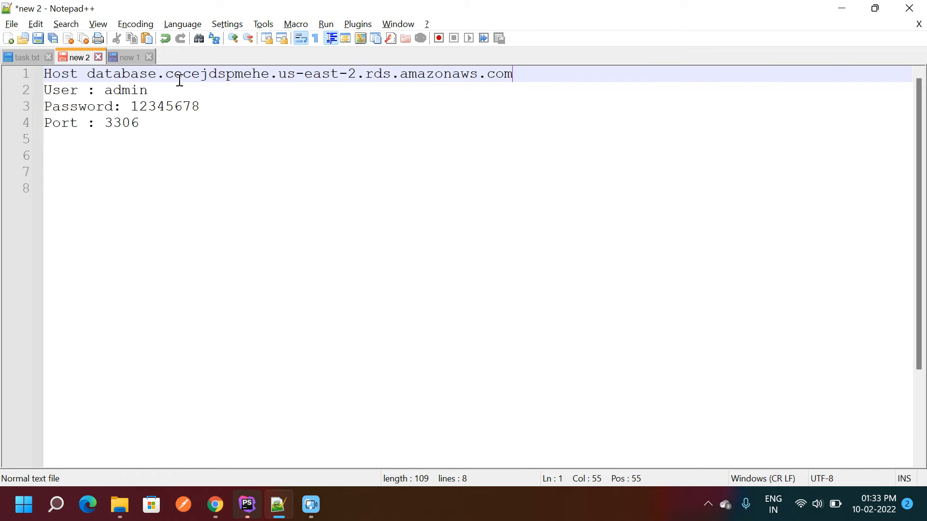
# - Review the four connection detail lines in the notes before returning to the RDS console
pyautogui.click(206, 141)
pyautogui.moveTo(155, 157); pyautogui.dragTo(25, 70)
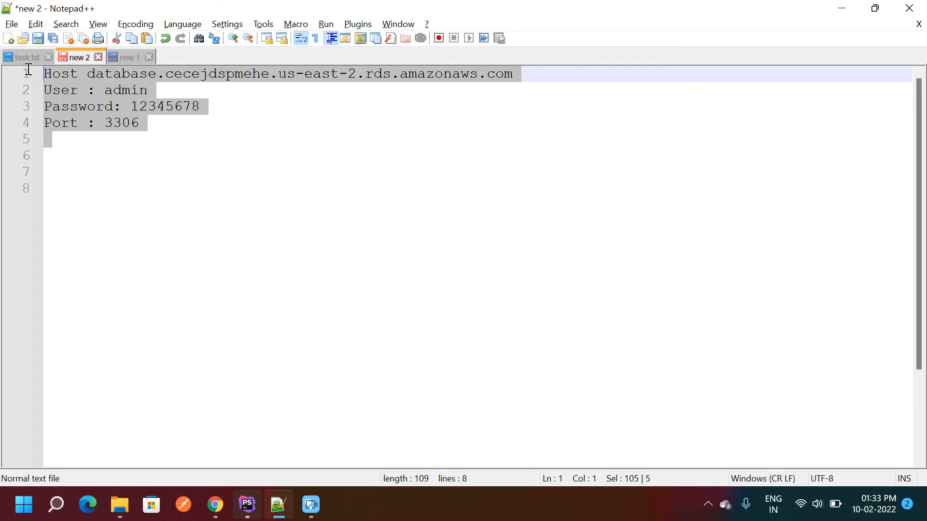
pyautogui.click(127, 142)
pyautogui.moveTo(147, 131); pyautogui.dragTo(22, 76)
pyautogui.click(135, 146)
pyautogui.hotkey('alt', 'Tab')
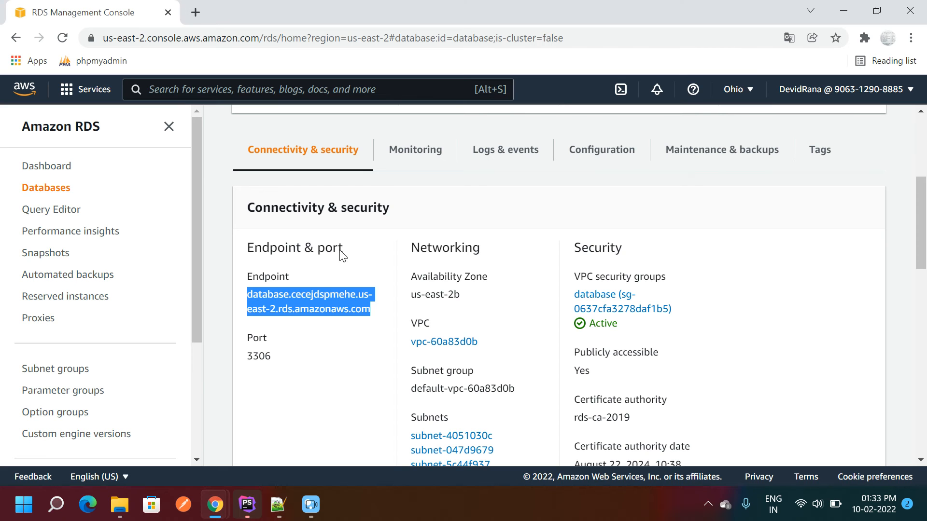
pyautogui.click(322, 278)
pyautogui.moveTo(918, 211); pyautogui.dragTo(920, 229)
pyautogui.moveTo(265, 203); pyautogui.dragTo(279, 221)
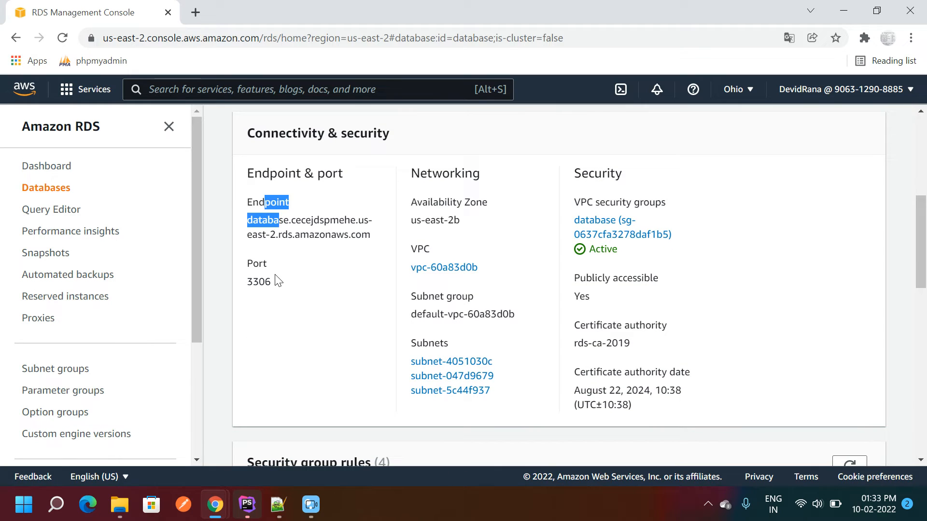
pyautogui.click(276, 284)
pyautogui.moveTo(411, 204); pyautogui.dragTo(455, 216)
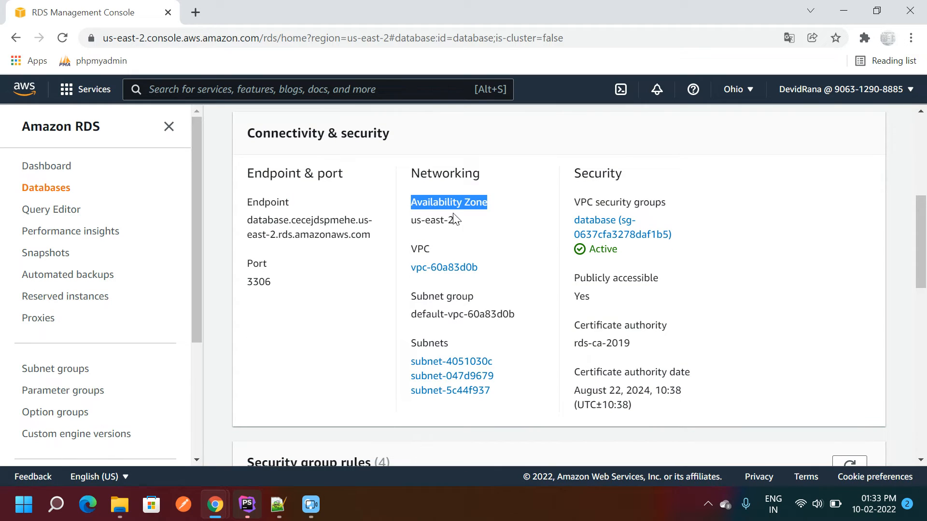
pyautogui.tripleClick(421, 221)
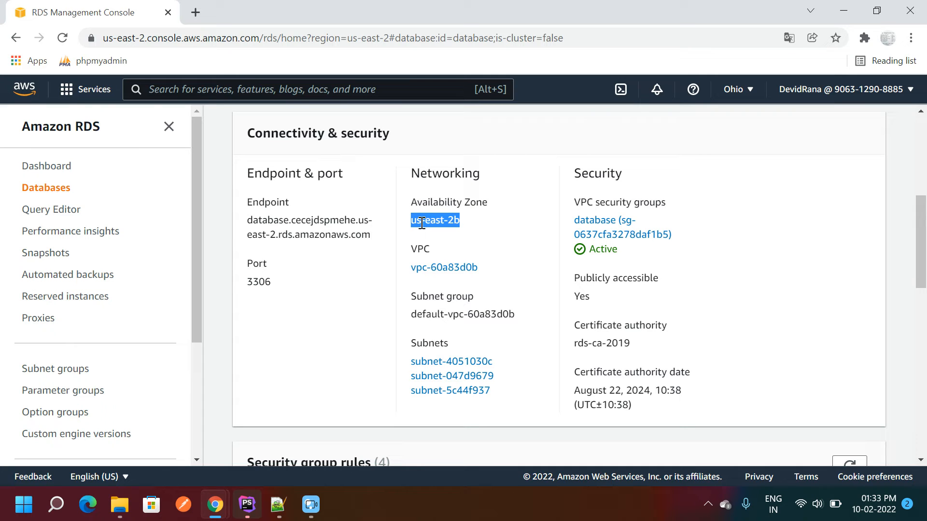
pyautogui.moveTo(922, 236); pyautogui.dragTo(923, 217)
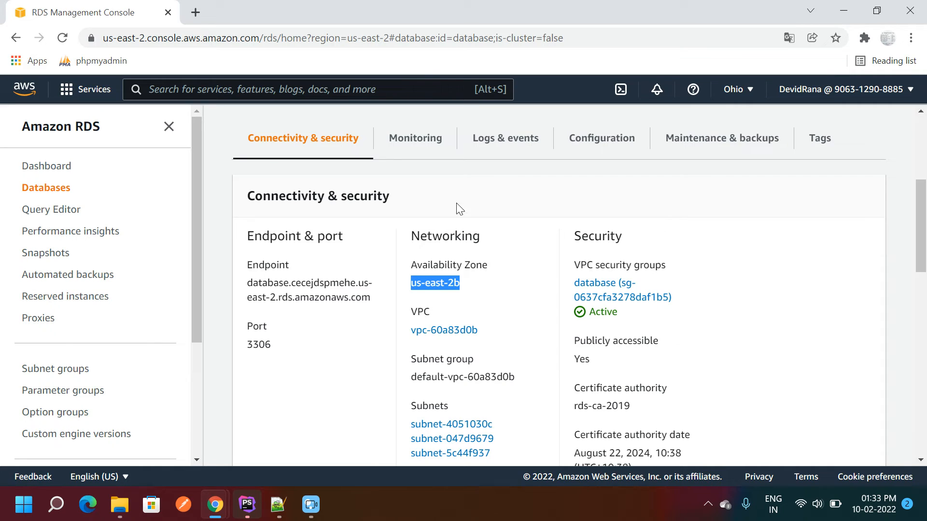
pyautogui.click(572, 141)
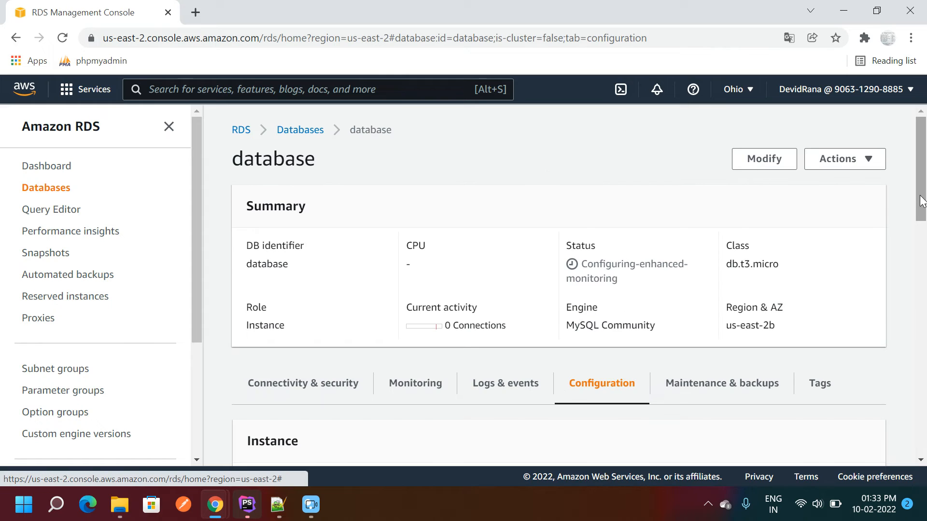
pyautogui.moveTo(920, 181); pyautogui.dragTo(902, 260)
pyautogui.moveTo(247, 305); pyautogui.dragTo(290, 307)
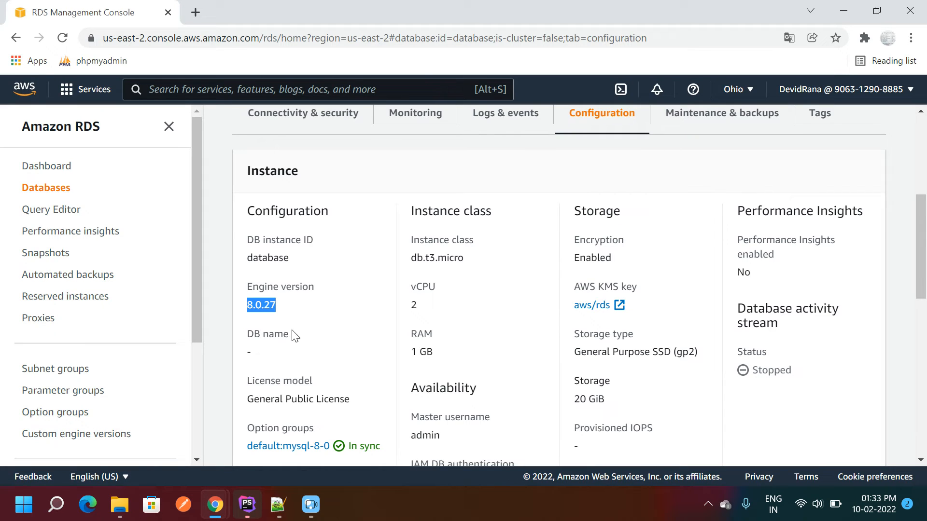
pyautogui.doubleClick(252, 354)
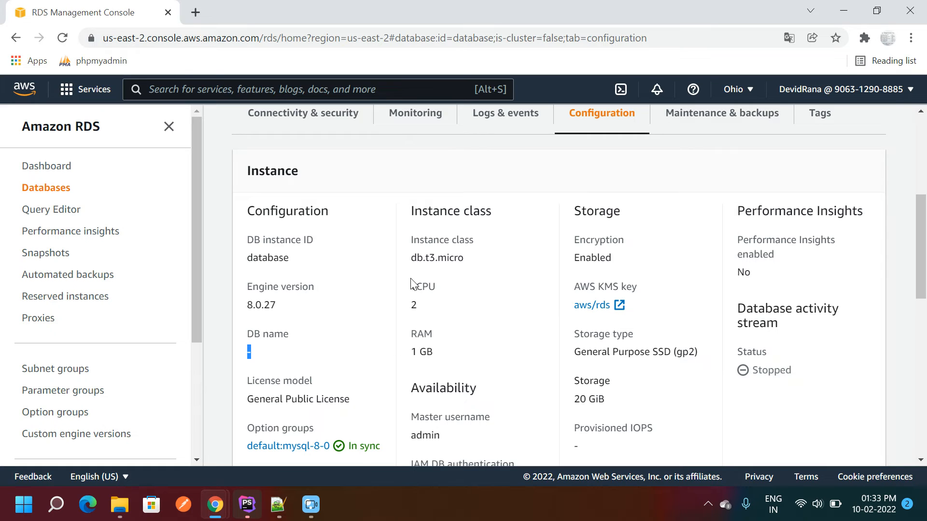
pyautogui.moveTo(411, 285); pyautogui.dragTo(418, 306)
pyautogui.moveTo(412, 352); pyautogui.dragTo(439, 349)
pyautogui.doubleClick(416, 304)
pyautogui.moveTo(575, 381); pyautogui.dragTo(619, 404)
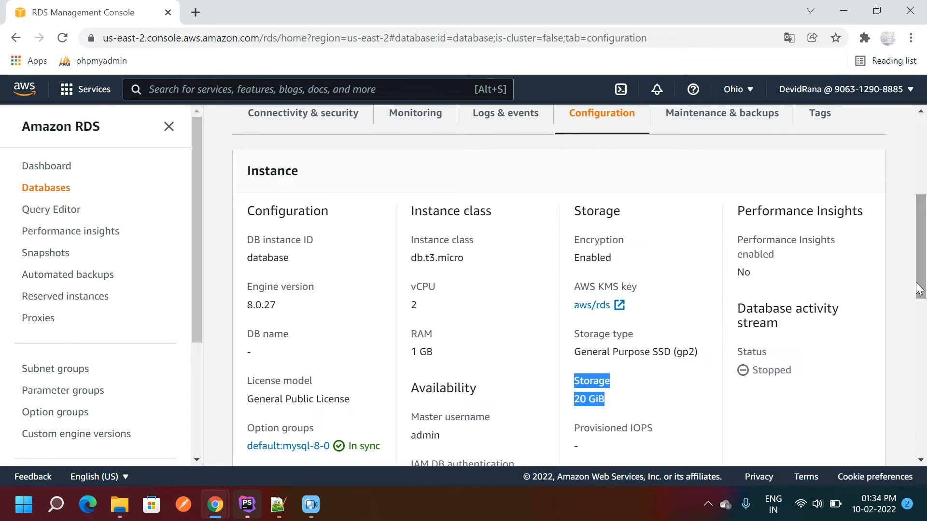
pyautogui.moveTo(917, 288); pyautogui.dragTo(918, 343)
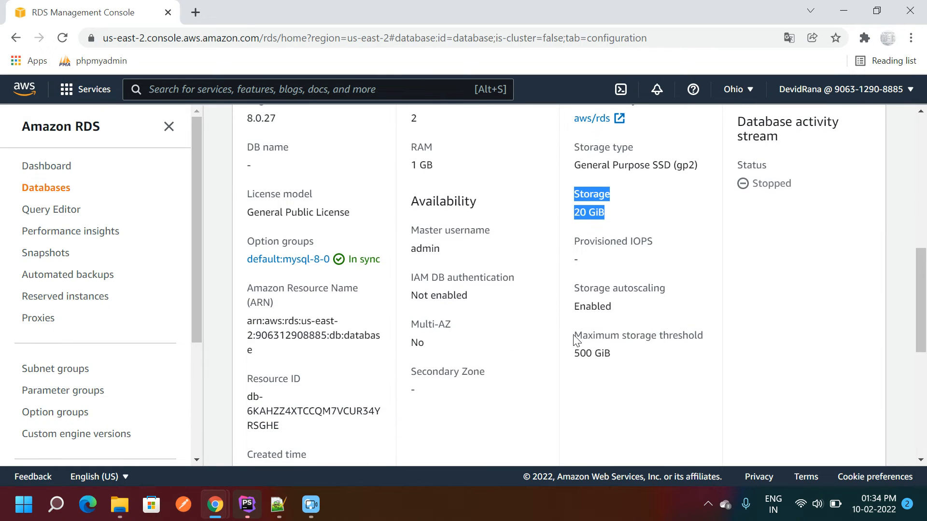
pyautogui.moveTo(575, 295); pyautogui.dragTo(618, 324)
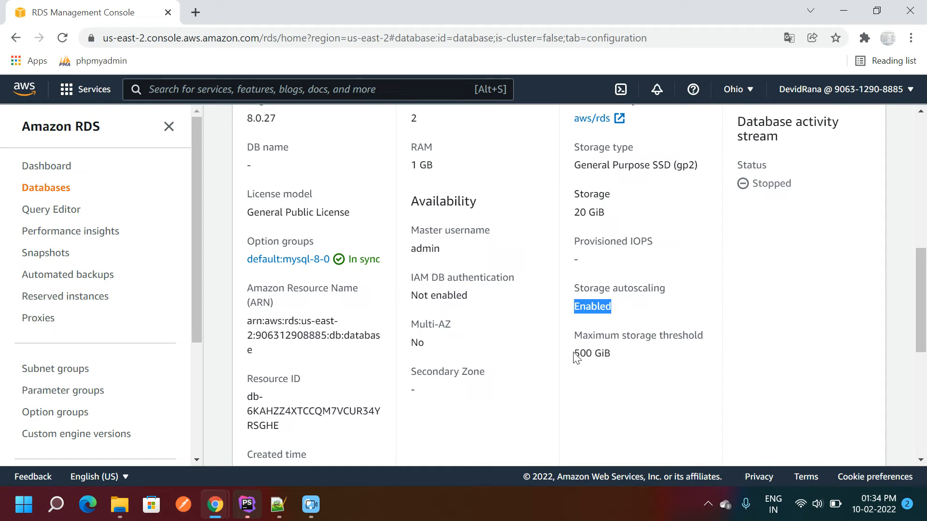
pyautogui.moveTo(573, 354); pyautogui.dragTo(625, 357)
pyautogui.moveTo(922, 333); pyautogui.dragTo(852, 254)
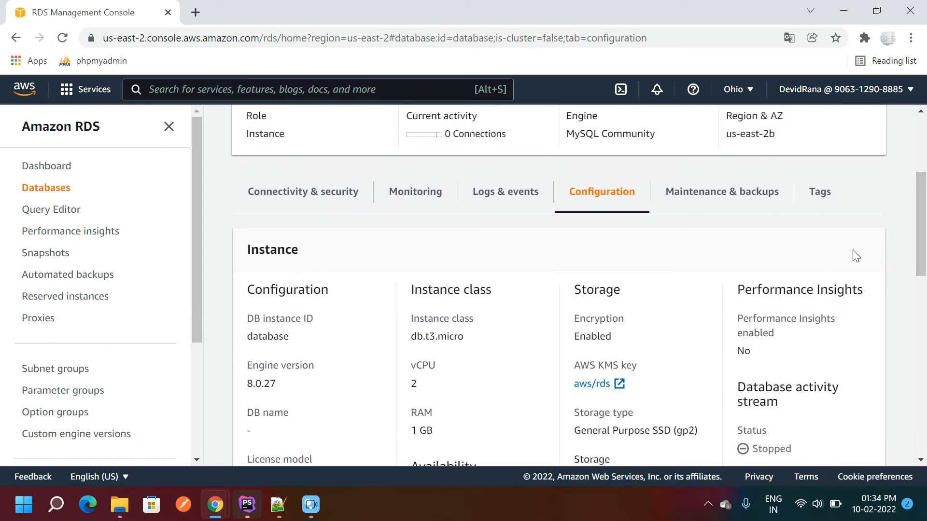
pyautogui.click(488, 200)
pyautogui.scroll(-3, 913, 256)
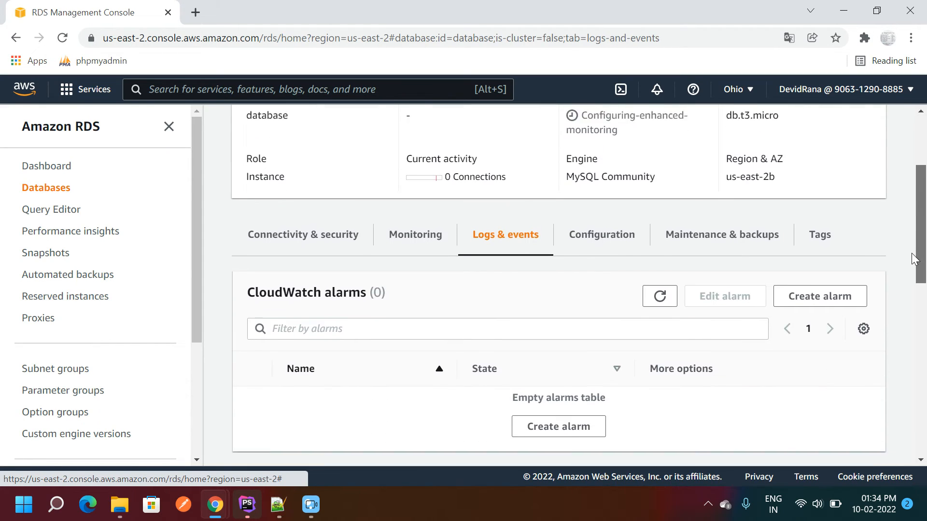
pyautogui.scroll(-1, 914, 261)
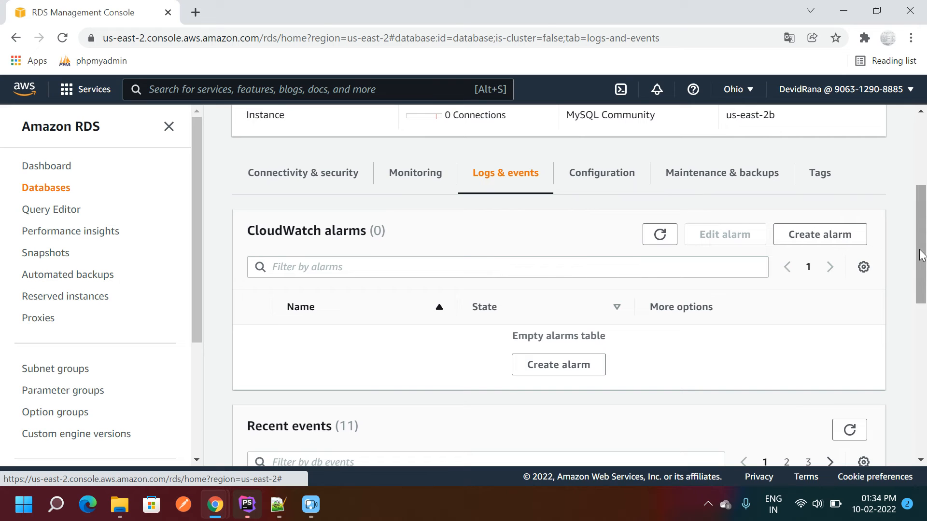
pyautogui.moveTo(922, 256); pyautogui.dragTo(921, 182)
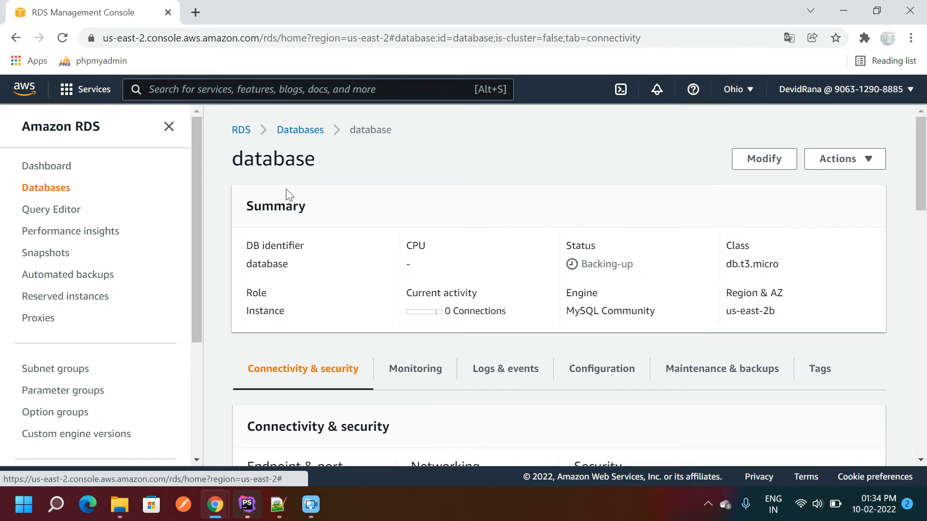
# - Return to the Databases list and refresh it, showing the new instance as Backing-up
pyautogui.click(284, 131)
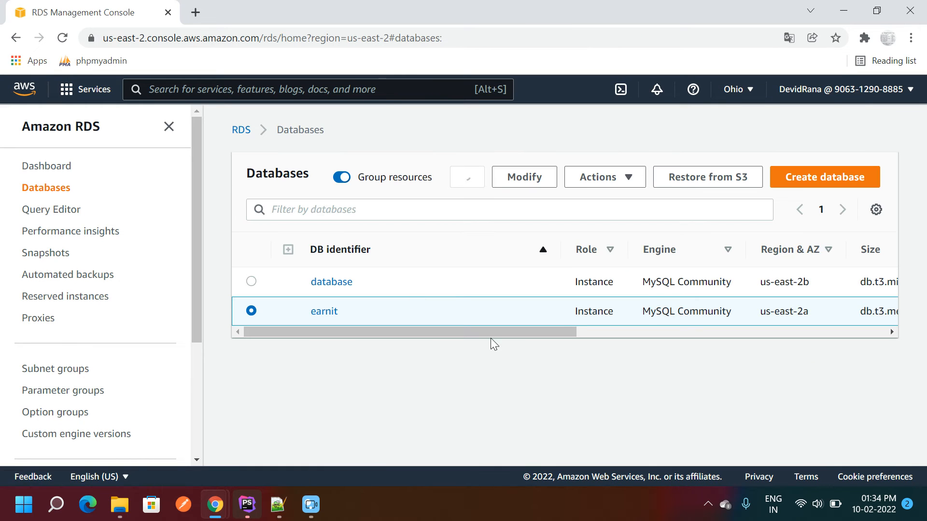
pyautogui.moveTo(506, 336); pyautogui.dragTo(646, 337)
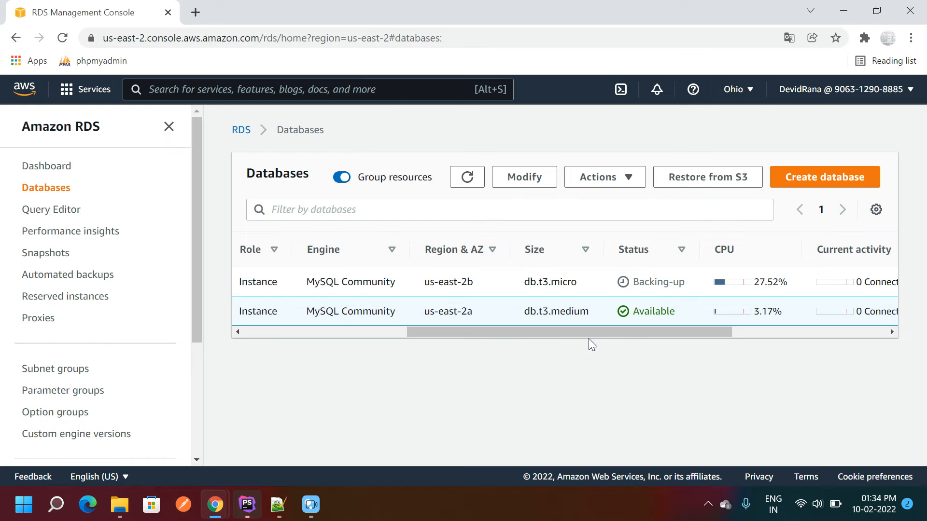
pyautogui.click(466, 177)
pyautogui.click(244, 513)
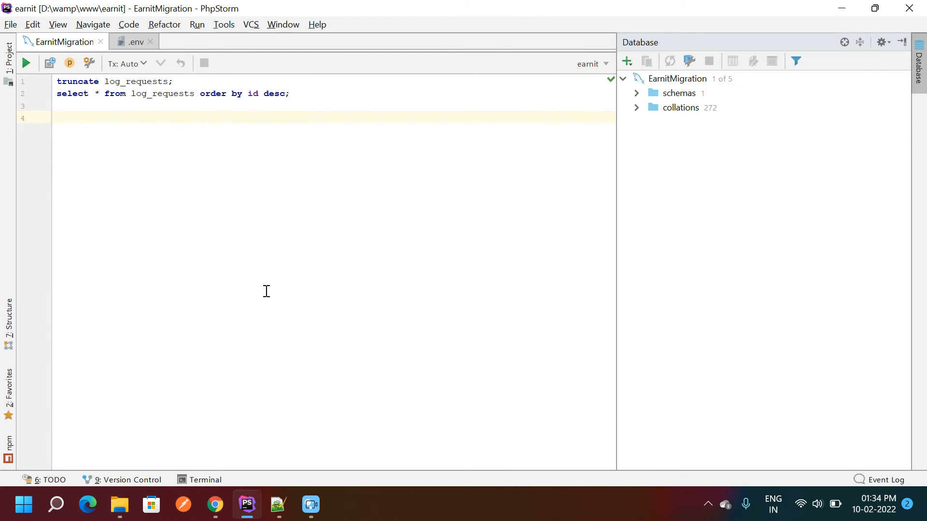
# - Add a new MySQL data source in PhpStorm's Database panel
pyautogui.moveTo(83, 122); pyautogui.dragTo(41, 82)
pyautogui.click(138, 234)
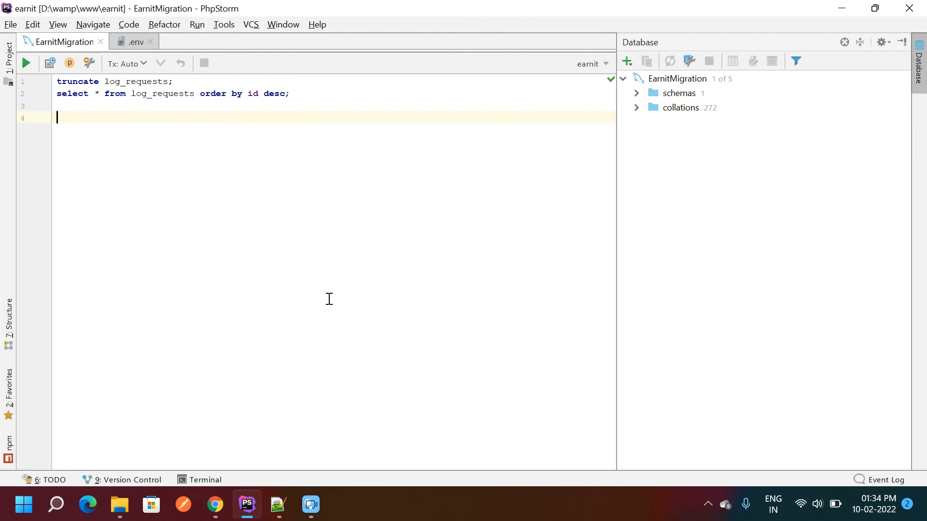
pyautogui.click(625, 62)
pyautogui.moveTo(638, 79)
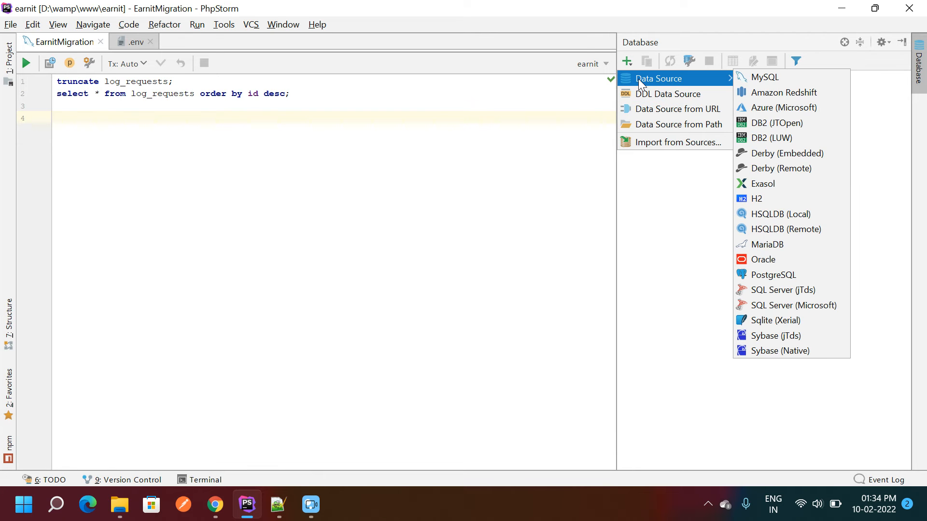
pyautogui.click(780, 79)
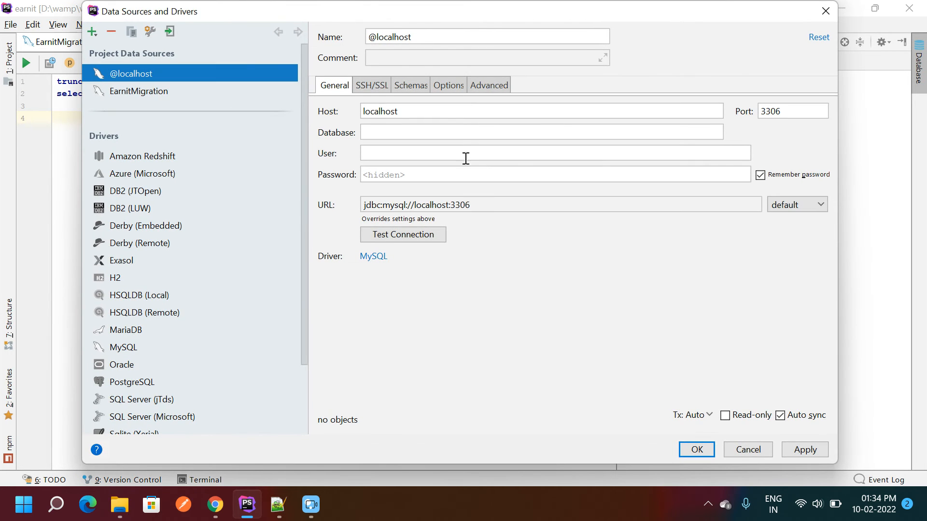
# - Replace the localhost Host with the RDS endpoint hostname copied from the notes
pyautogui.doubleClick(428, 112)
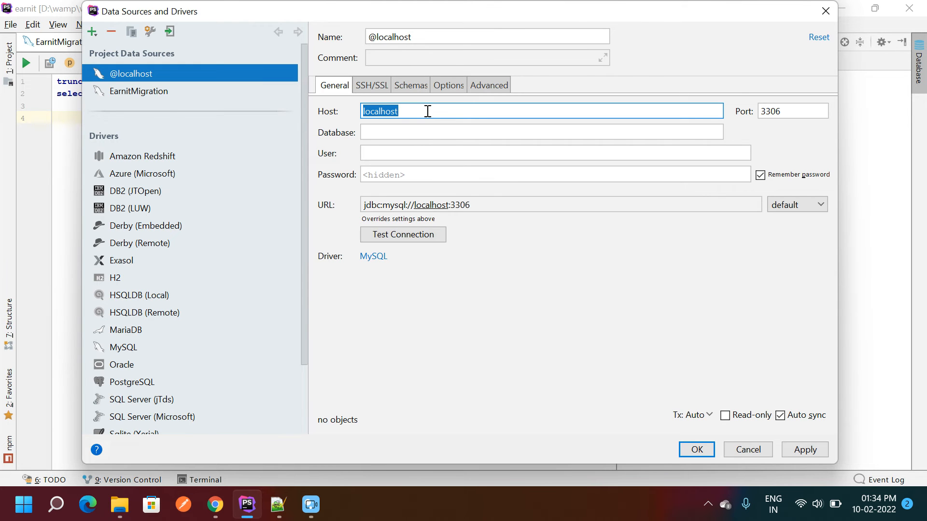
pyautogui.click(278, 510)
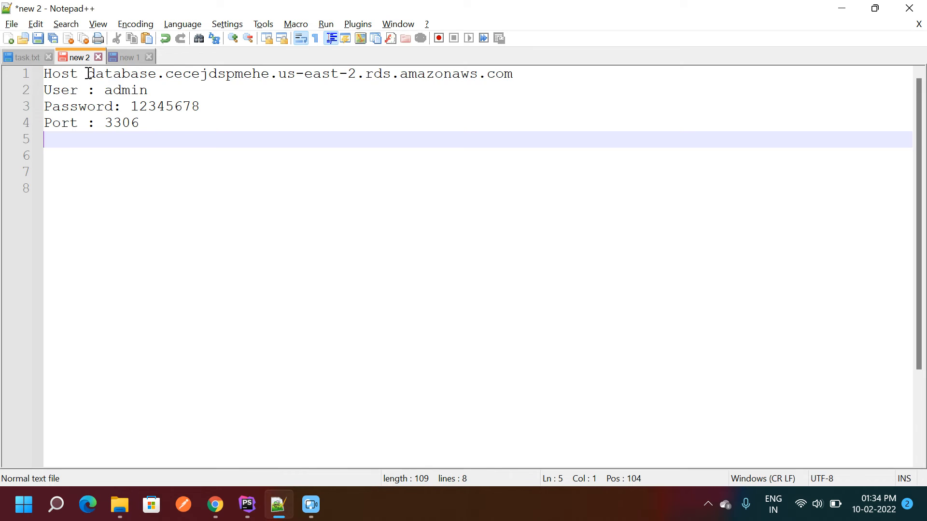
pyautogui.moveTo(88, 73); pyautogui.dragTo(563, 80)
pyautogui.hotkey('ctrl', 'c')
pyautogui.hotkey('alt', 'Tab')
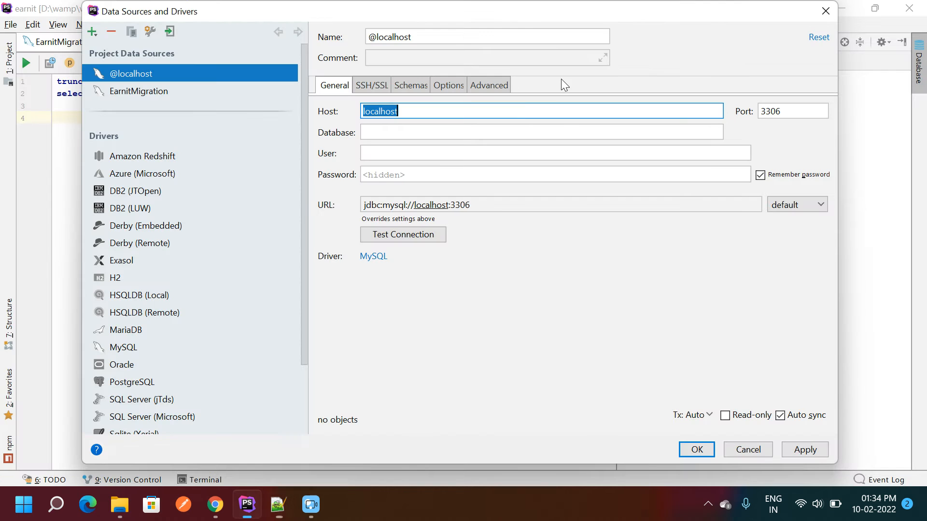
pyautogui.hotkey('ctrl', 'v')
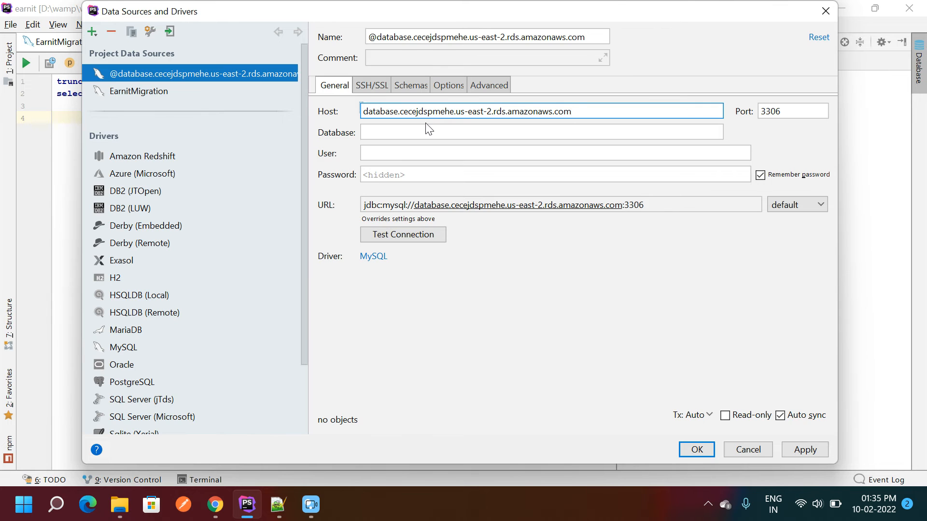
# - Fill the User field with admin, copied from the connection notes
pyautogui.hotkey('alt', 'Tab')
pyautogui.doubleClick(124, 90)
pyautogui.hotkey('ctrl', 'c')
pyautogui.hotkey('alt', 'Tab')
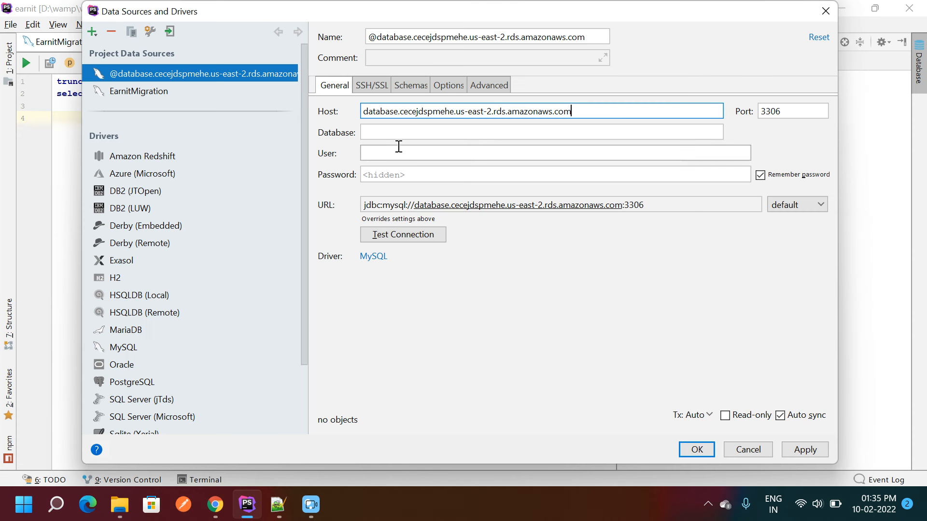
pyautogui.click(388, 151)
pyautogui.hotkey('ctrl', 'v')
# - Paste the admin password from the notes into the Password field, then bring back the RDS console
pyautogui.hotkey('alt', 'Tab')
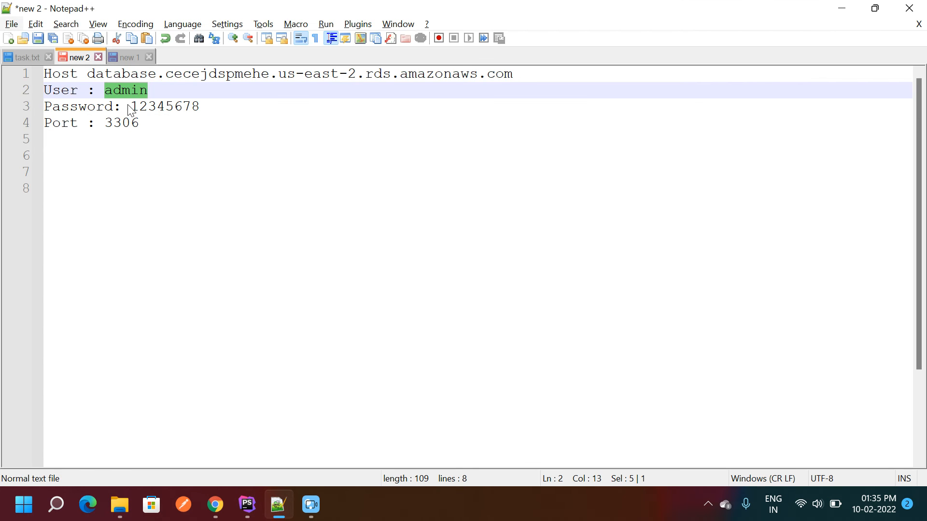
pyautogui.doubleClick(145, 107)
pyautogui.hotkey('ctrl', 'c')
pyautogui.hotkey('alt', 'Tab')
pyautogui.click(398, 174)
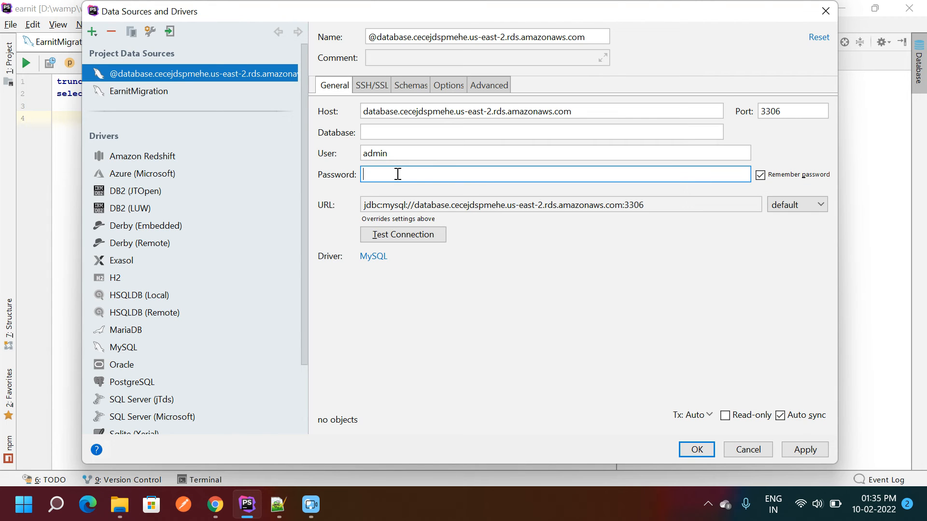
pyautogui.hotkey('ctrl', 'v')
pyautogui.click(785, 118)
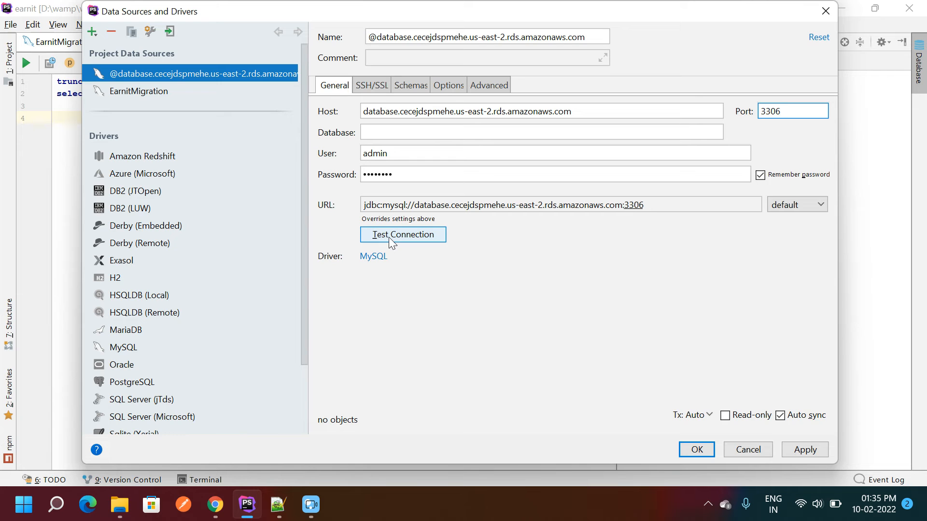
pyautogui.click(215, 505)
pyautogui.click(140, 428)
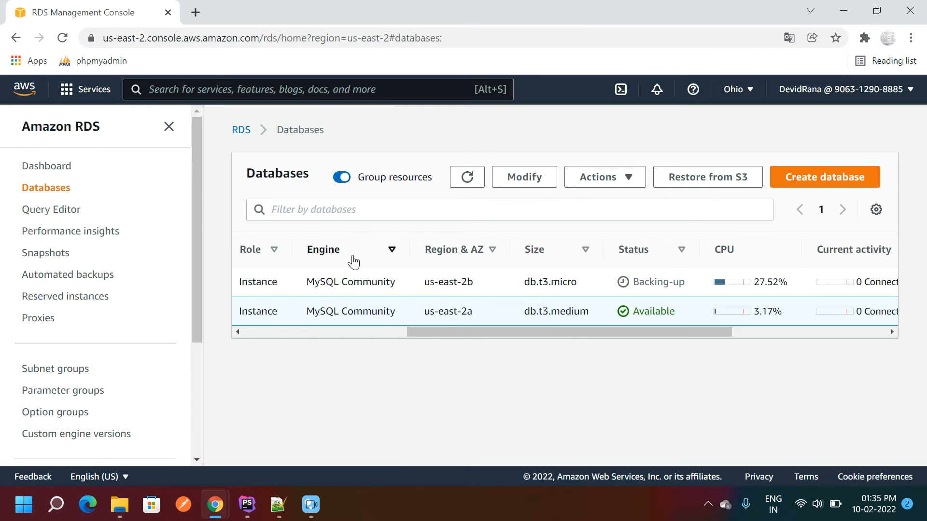
pyautogui.click(268, 332)
pyautogui.click(467, 179)
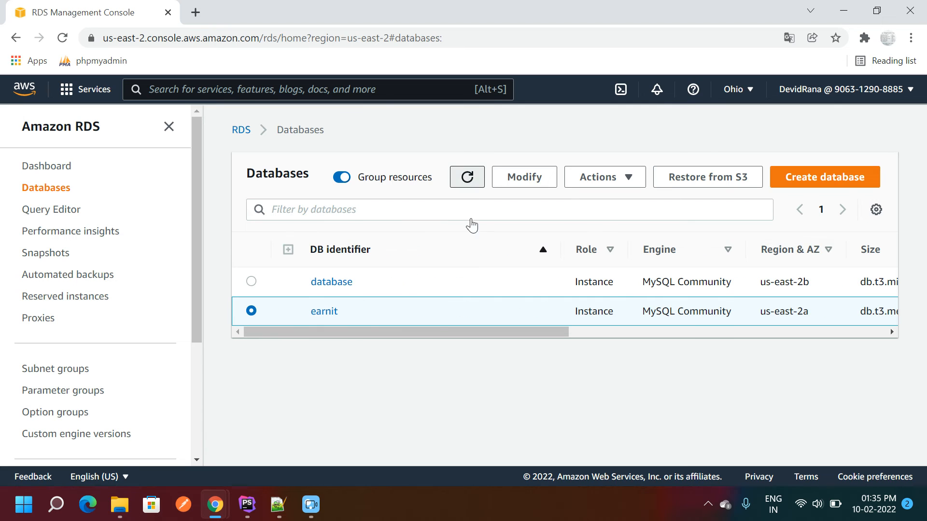
pyautogui.moveTo(442, 329); pyautogui.dragTo(598, 338)
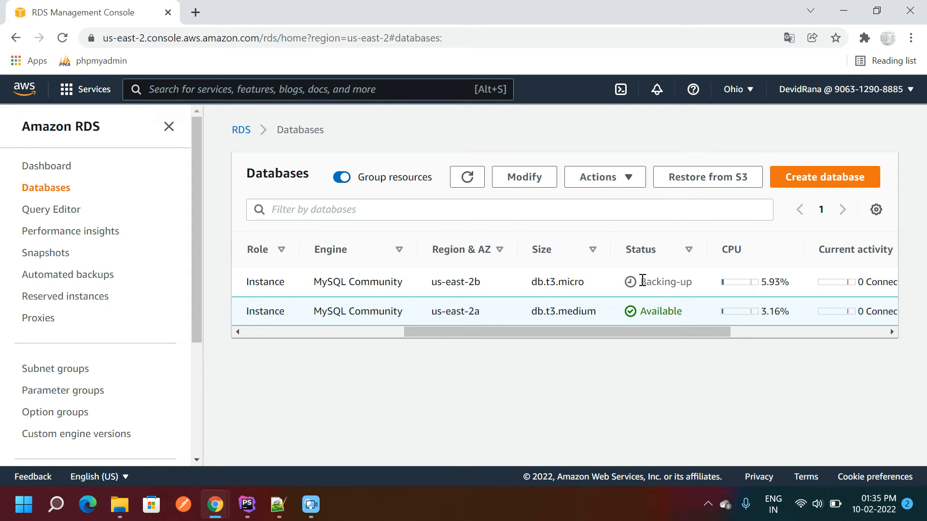
pyautogui.moveTo(642, 281); pyautogui.dragTo(698, 285)
pyautogui.click(610, 274)
pyautogui.click(468, 177)
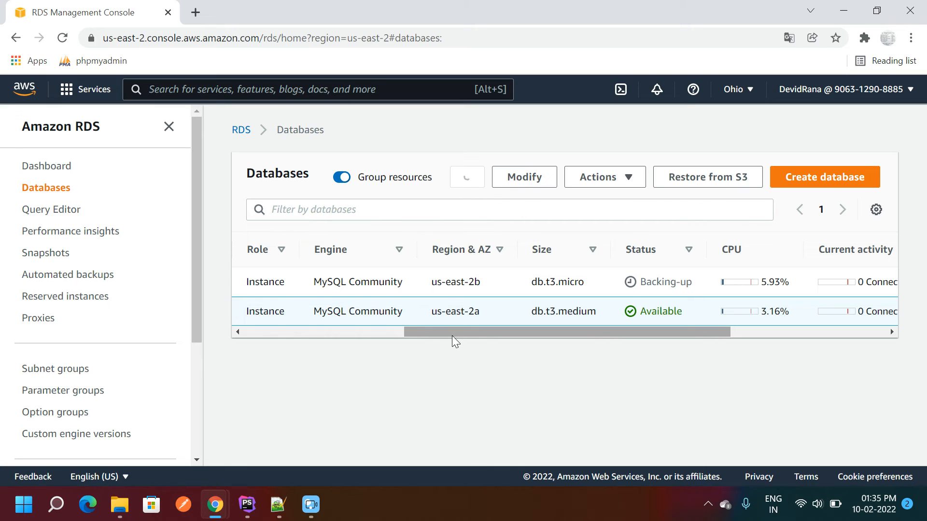
pyautogui.moveTo(448, 332); pyautogui.dragTo(315, 333)
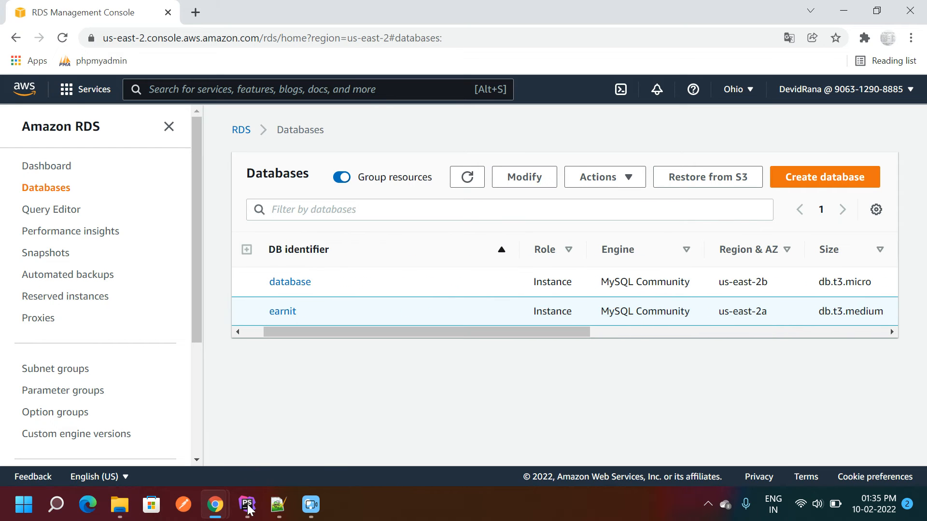
pyautogui.click(246, 504)
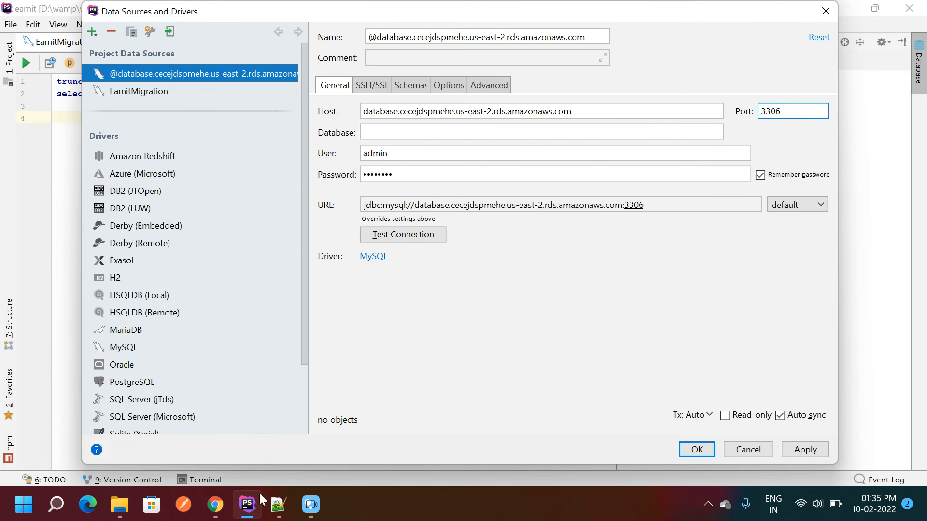
pyautogui.moveTo(210, 510)
pyautogui.click(212, 467)
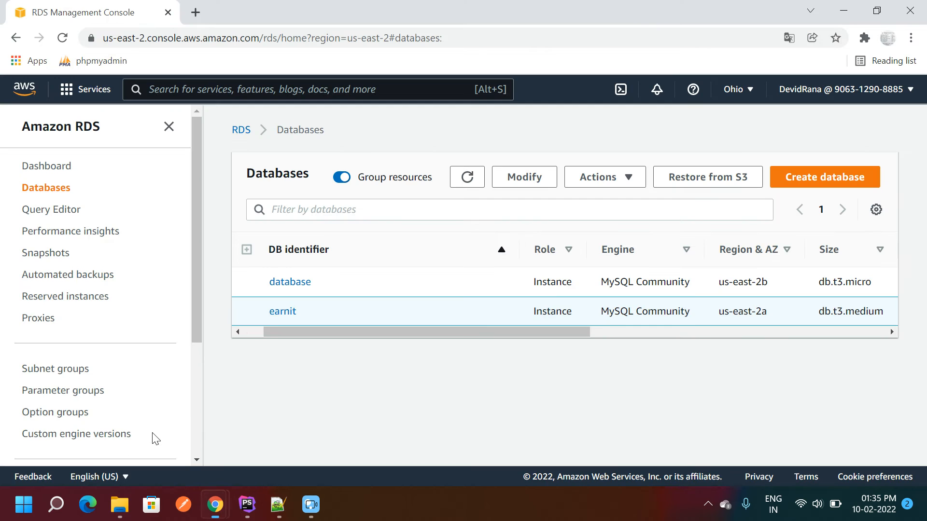
pyautogui.moveTo(320, 333); pyautogui.dragTo(262, 333)
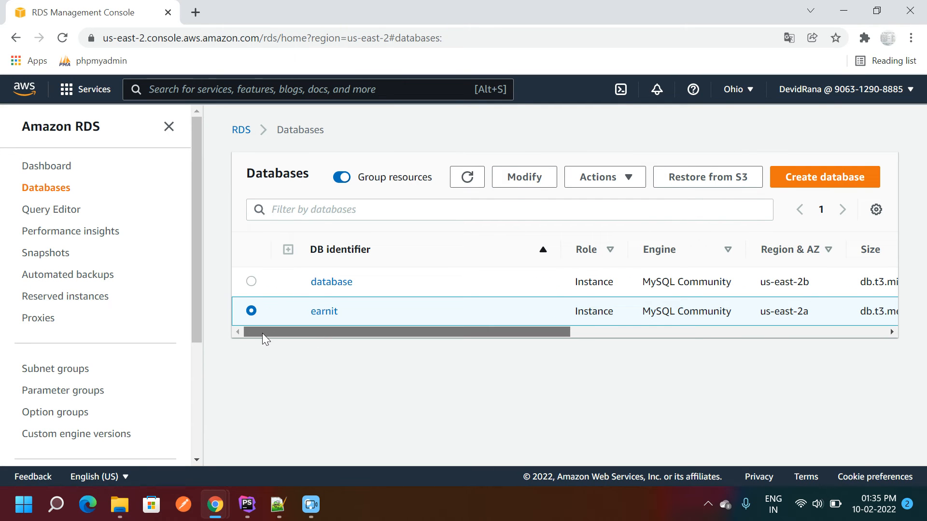
pyautogui.click(324, 312)
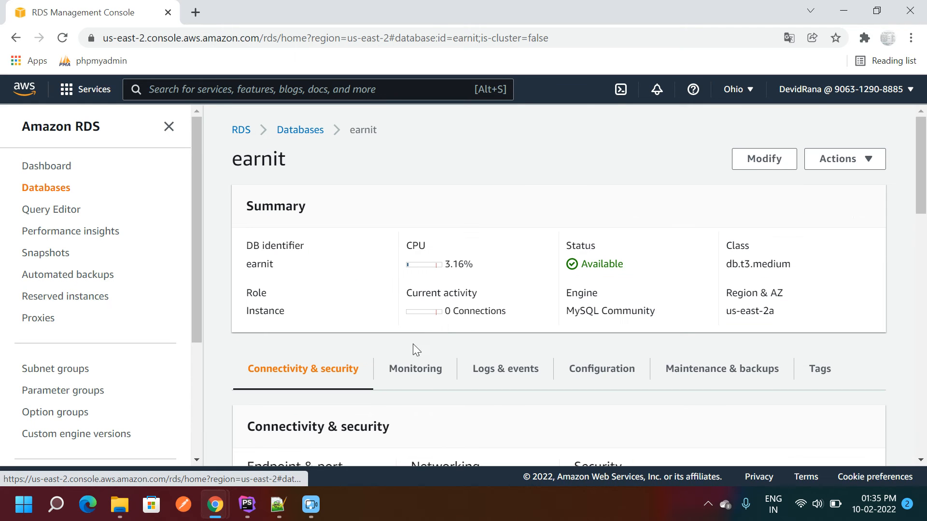
pyautogui.moveTo(924, 161); pyautogui.dragTo(923, 215)
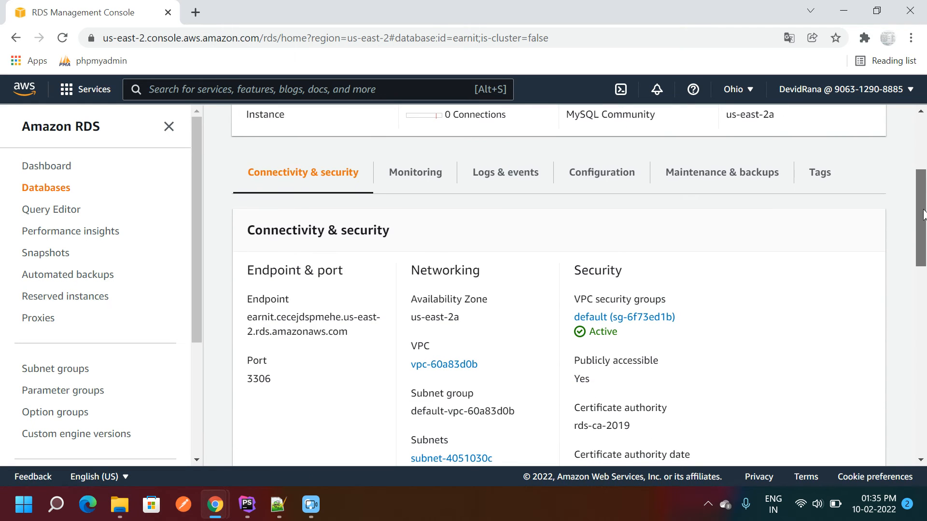
pyautogui.click(411, 173)
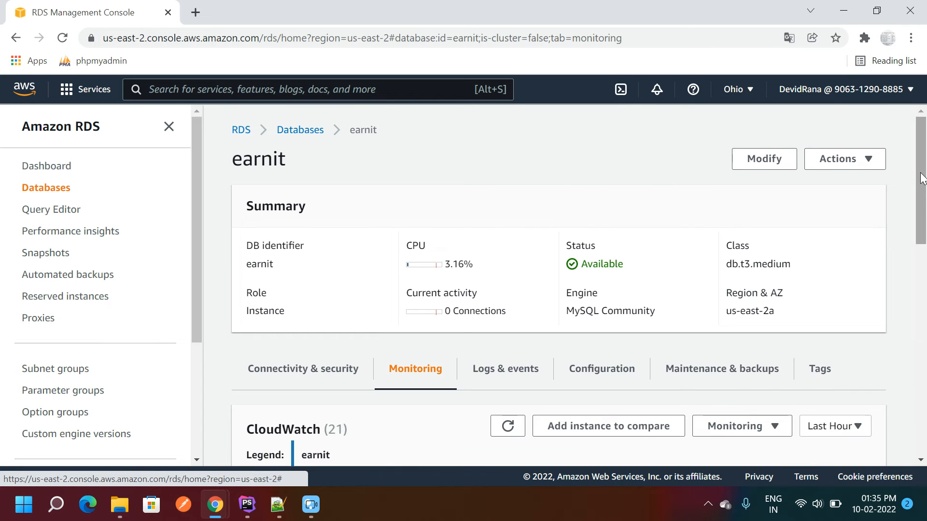
pyautogui.moveTo(922, 178); pyautogui.dragTo(924, 271)
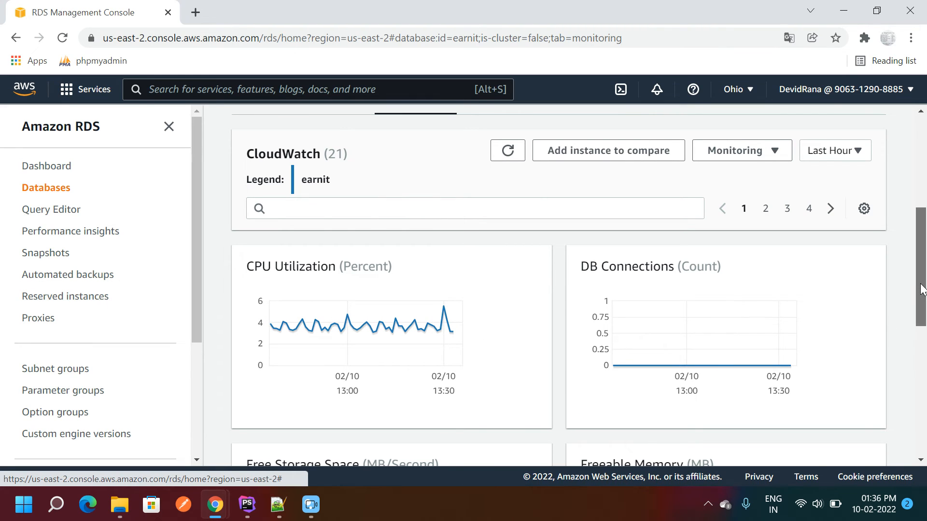
pyautogui.moveTo(925, 291); pyautogui.dragTo(923, 251)
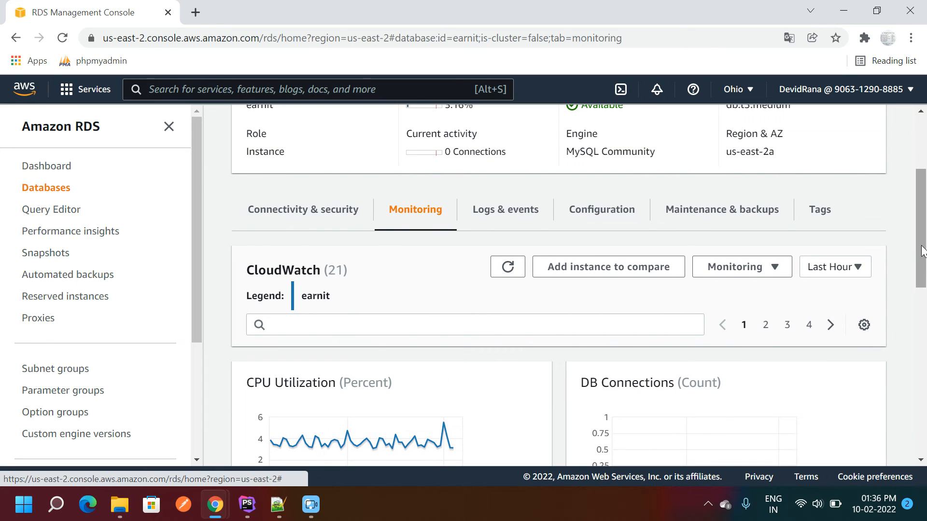
pyautogui.click(599, 217)
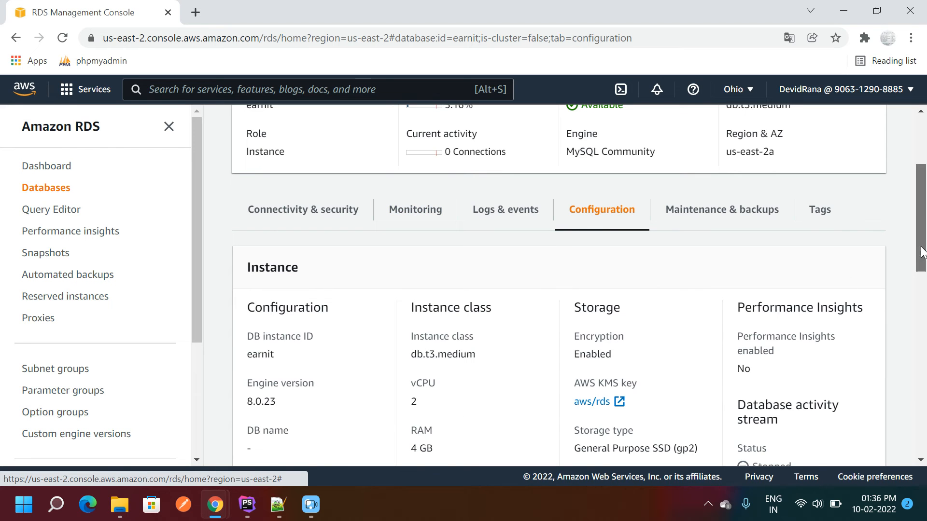
pyautogui.moveTo(923, 252); pyautogui.dragTo(925, 311)
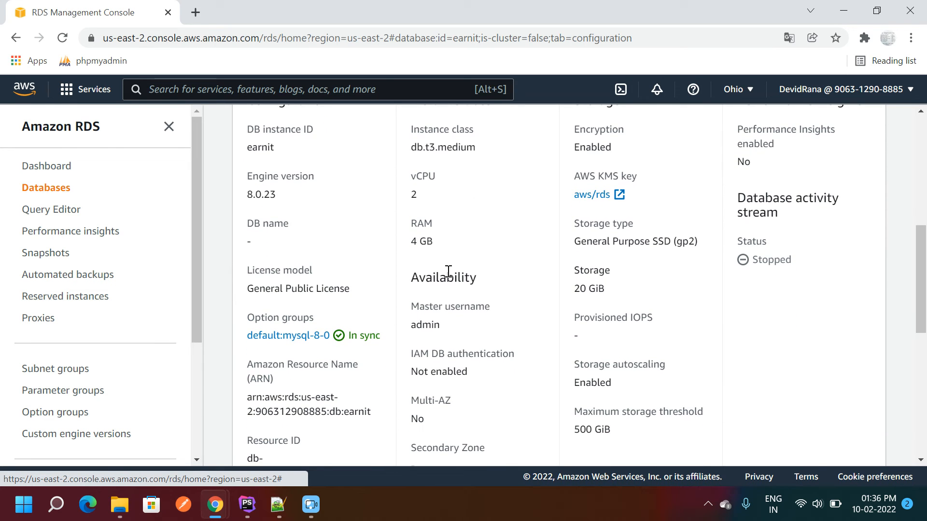
pyautogui.moveTo(409, 178); pyautogui.dragTo(435, 242)
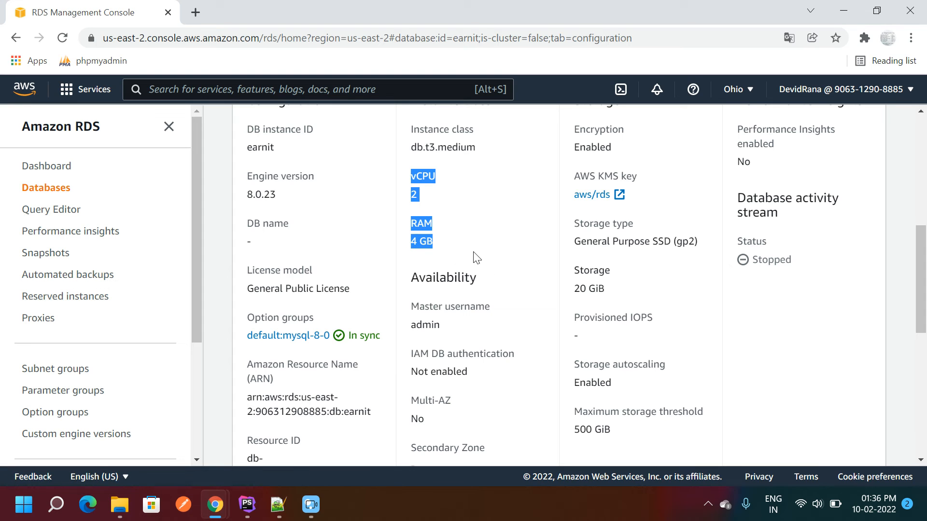
pyautogui.moveTo(923, 273); pyautogui.dragTo(923, 149)
pyautogui.click(290, 136)
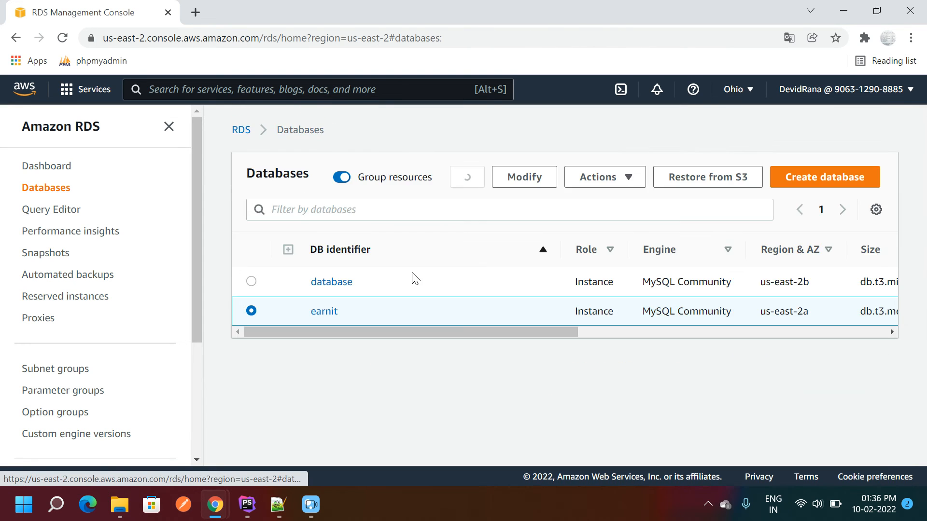
pyautogui.moveTo(494, 332); pyautogui.dragTo(667, 332)
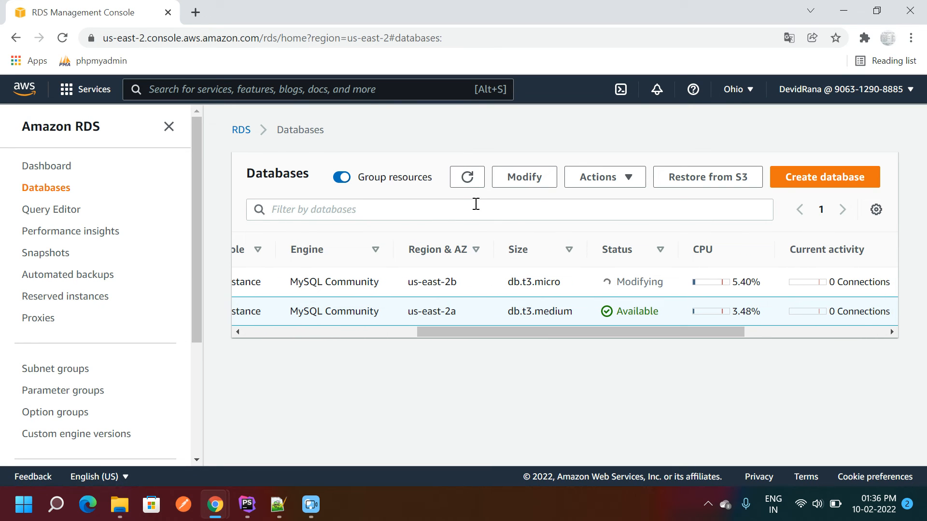
# - Refresh the Databases list until the db.t3.micro database instance changes from Modifying to Available
pyautogui.click(461, 177)
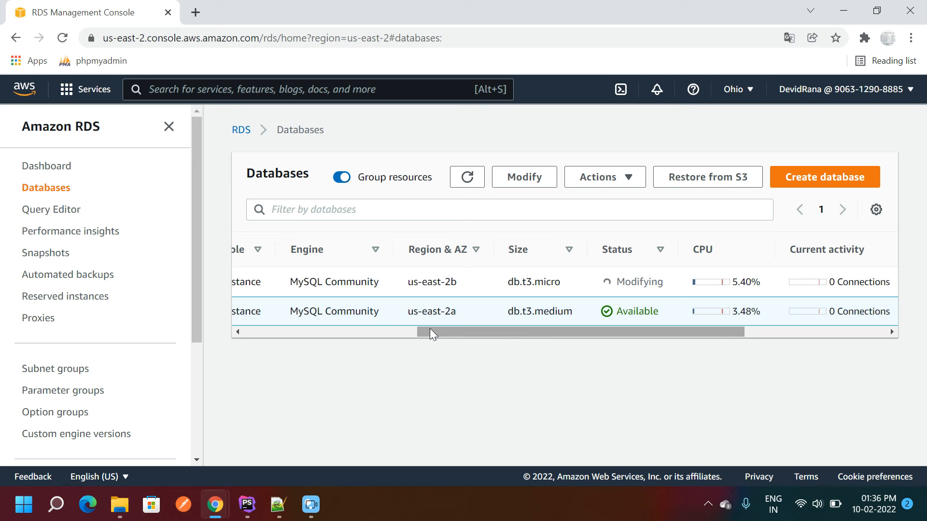
pyautogui.moveTo(430, 328); pyautogui.dragTo(237, 330)
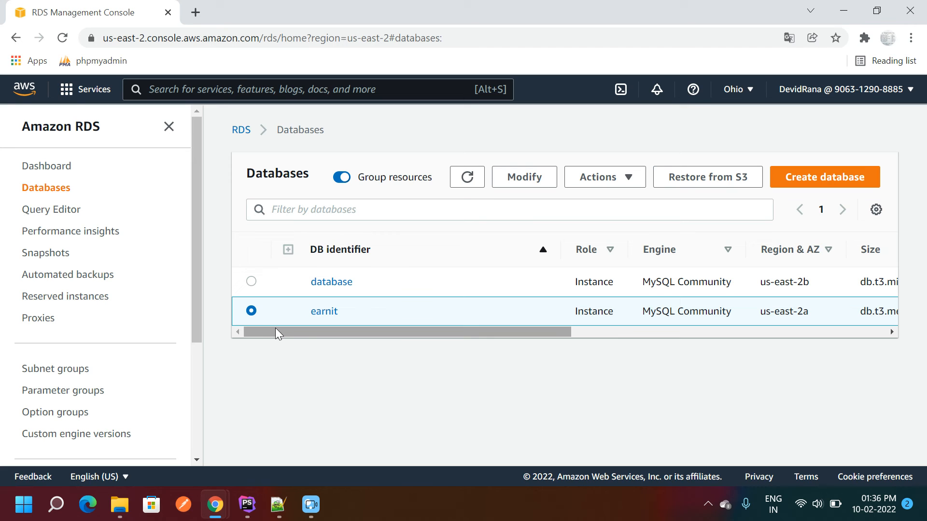
pyautogui.moveTo(274, 329); pyautogui.dragTo(273, 328)
pyautogui.click(622, 178)
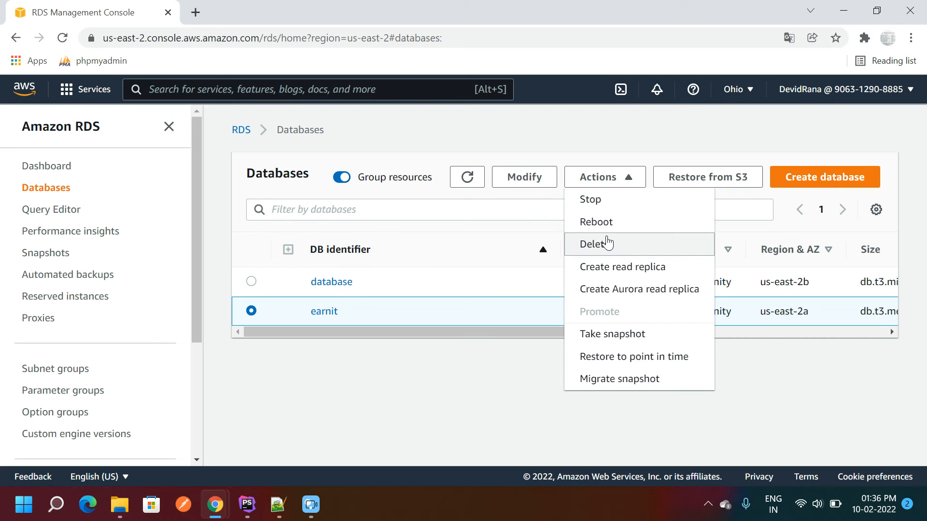
pyautogui.click(485, 209)
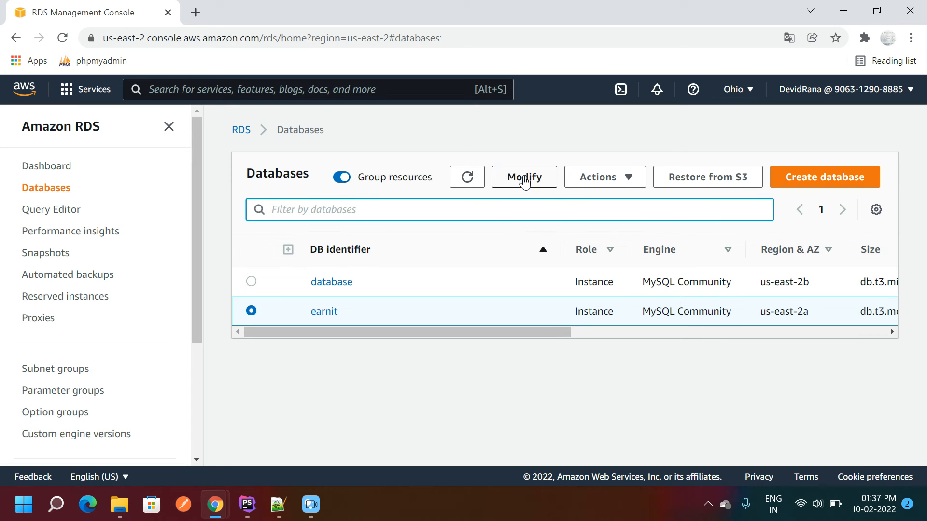
pyautogui.moveTo(496, 332); pyautogui.dragTo(701, 334)
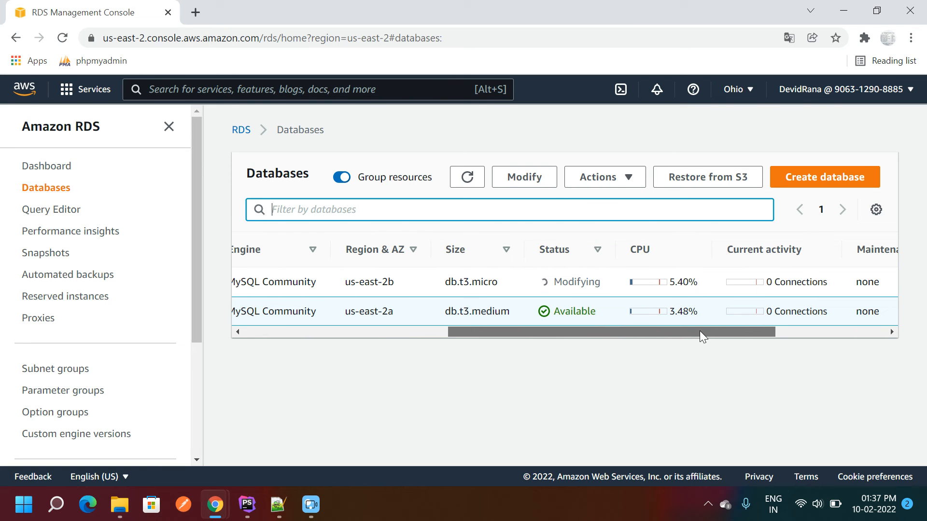
pyautogui.click(462, 180)
pyautogui.doubleClick(569, 280)
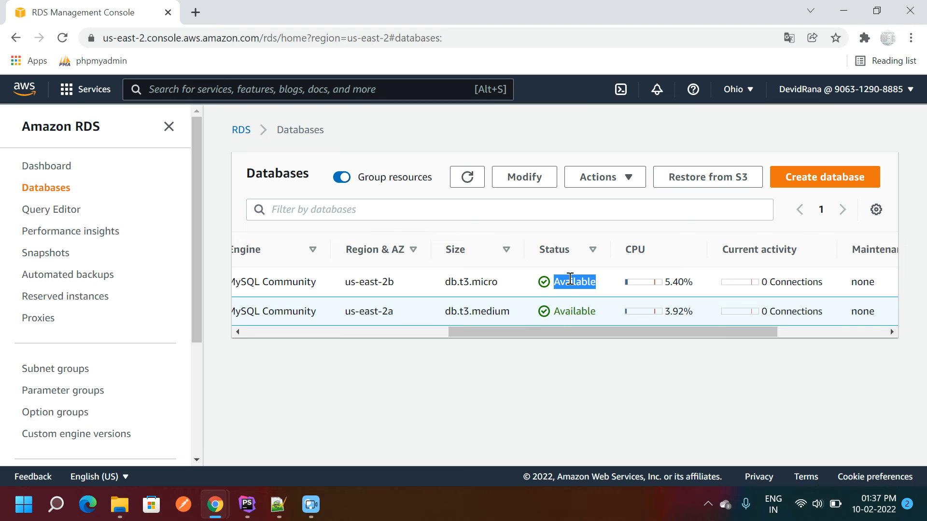
pyautogui.moveTo(512, 333)
pyautogui.mouseDown()
pyautogui.moveTo(293, 343)
pyautogui.moveTo(510, 332)
pyautogui.mouseUp()
pyautogui.click(251, 282)
pyautogui.doubleClick(600, 281)
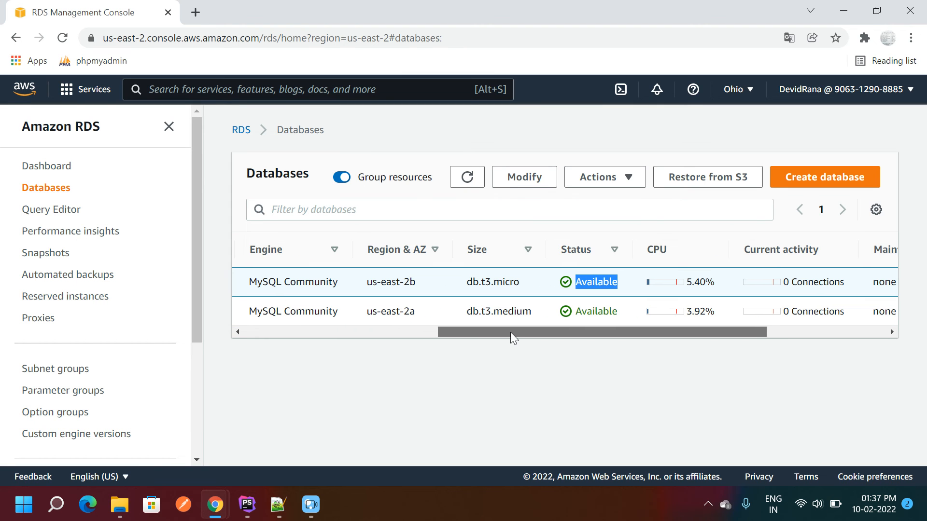
pyautogui.doubleClick(595, 279)
pyautogui.click(247, 505)
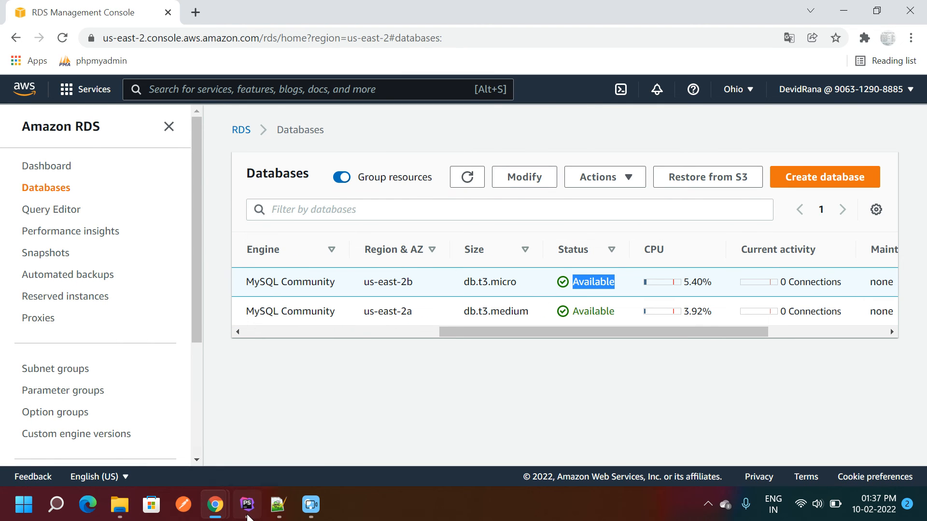
# - Test the RDS connection successfully, then apply and save the new data source
pyautogui.click(396, 234)
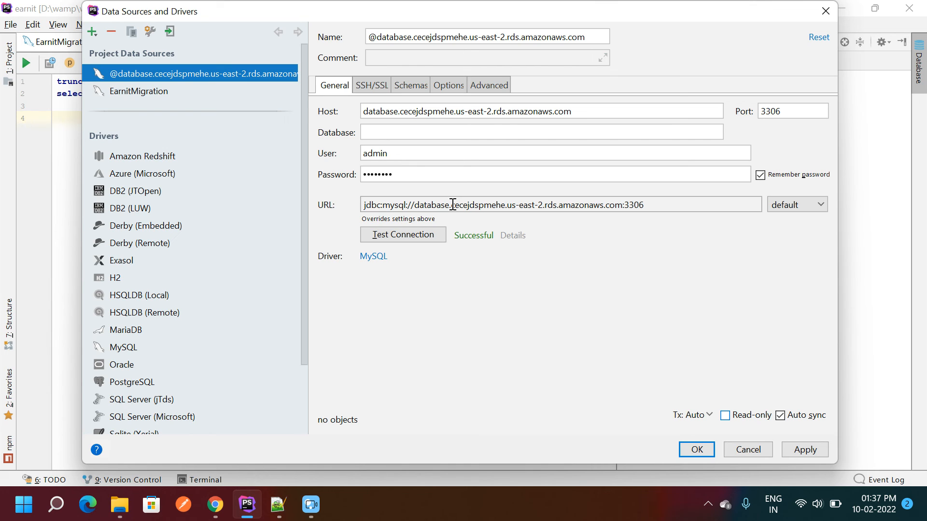
pyautogui.click(582, 114)
pyautogui.doubleClick(469, 112)
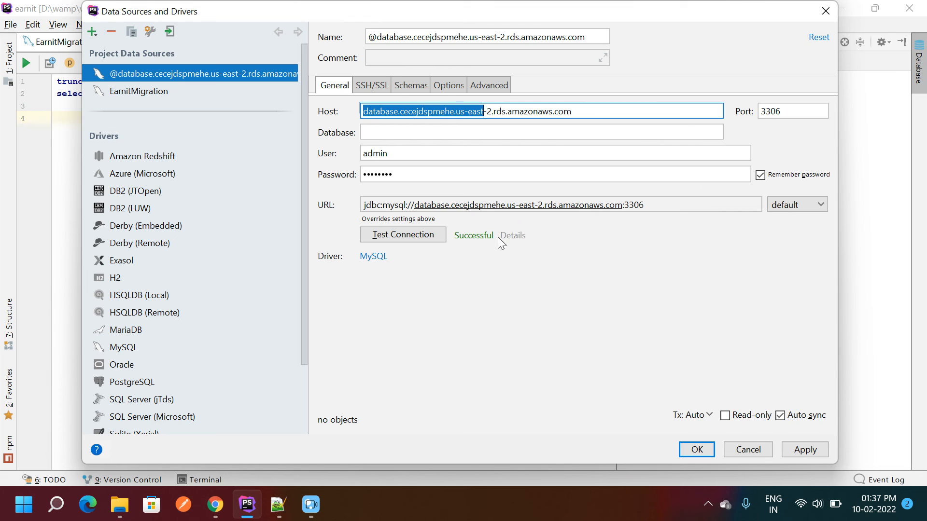
pyautogui.click(812, 450)
pyautogui.click(698, 449)
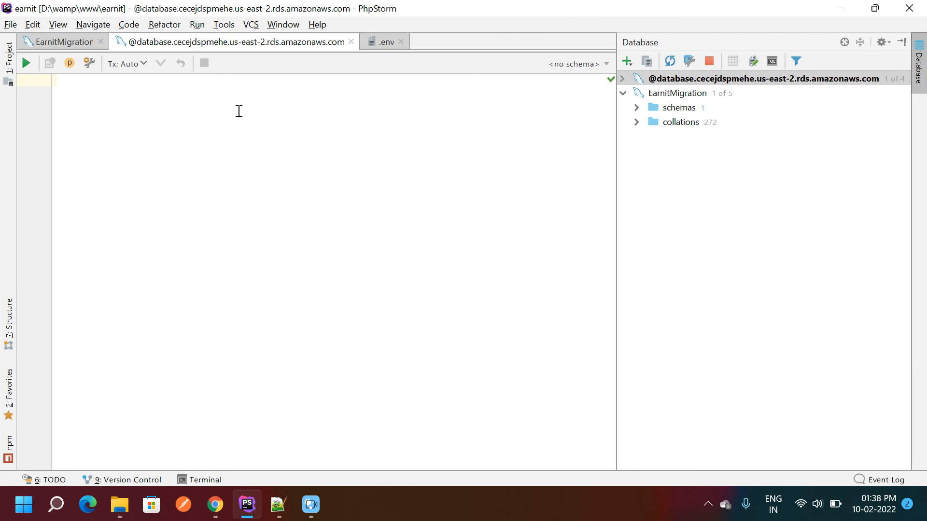
# - Expand the RDS connection and run 'show databases' in the SQL console
pyautogui.click(623, 79)
pyautogui.click(637, 92)
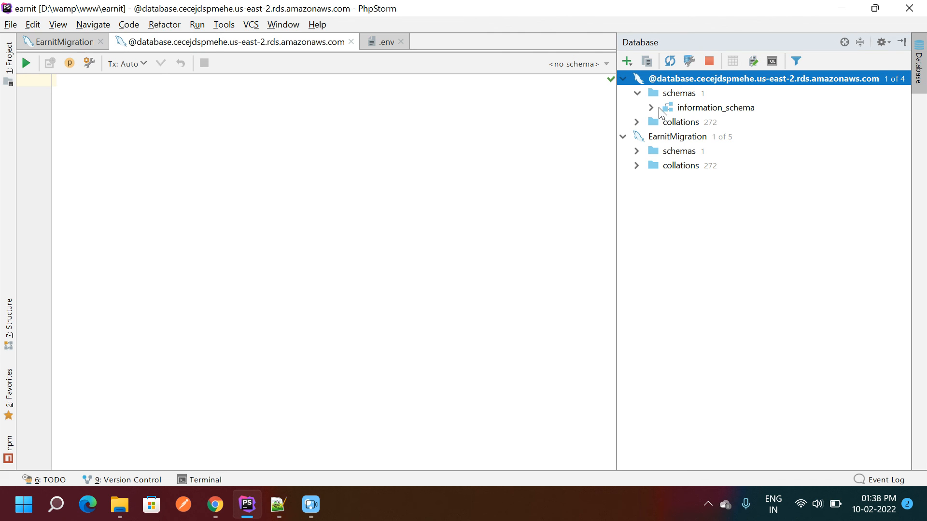
pyautogui.click(234, 113)
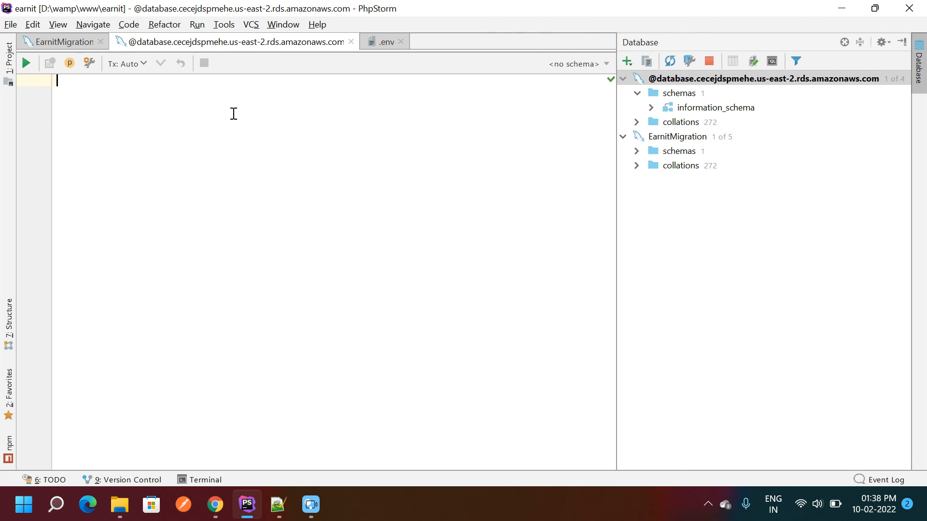
pyautogui.write('show dat')
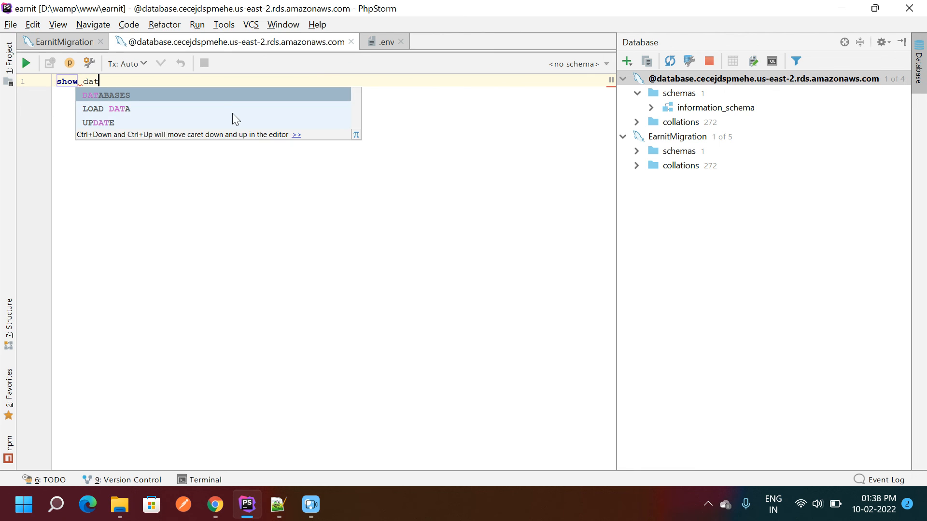
pyautogui.press('Return')
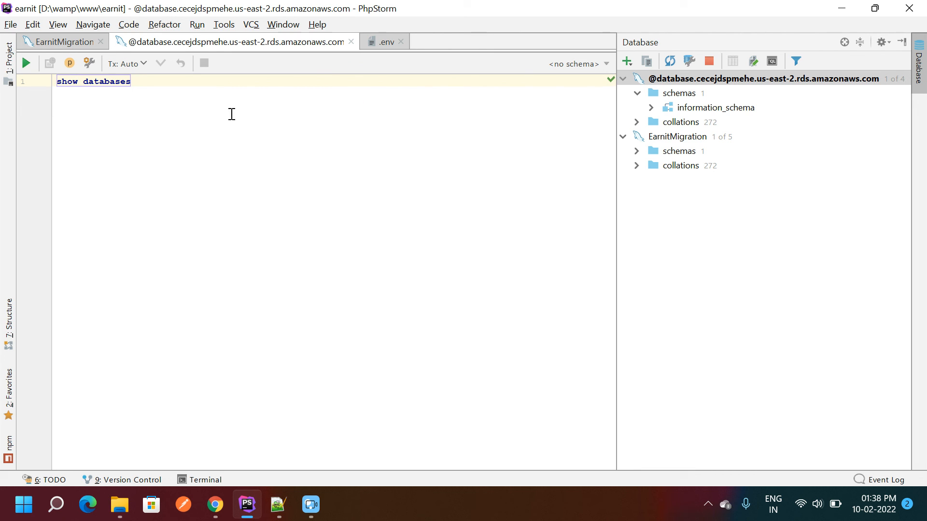
pyautogui.tripleClick(125, 83)
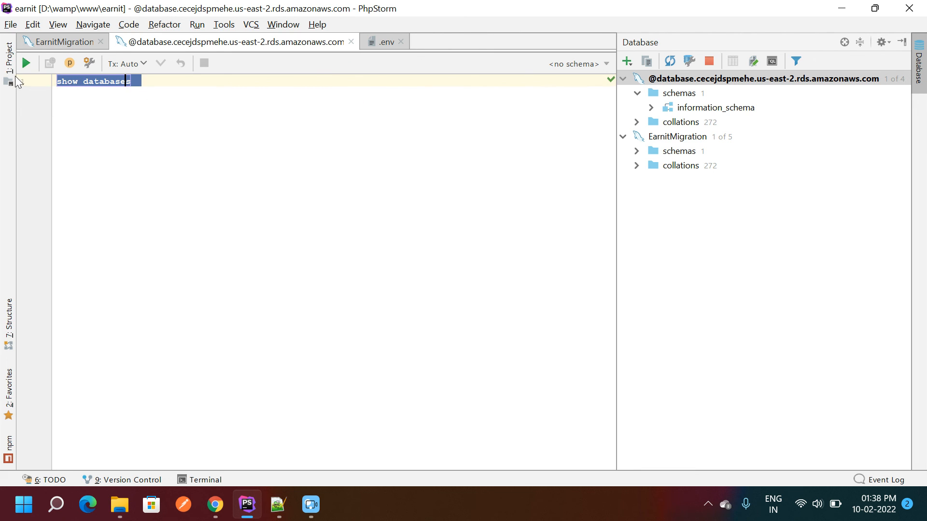
pyautogui.click(25, 63)
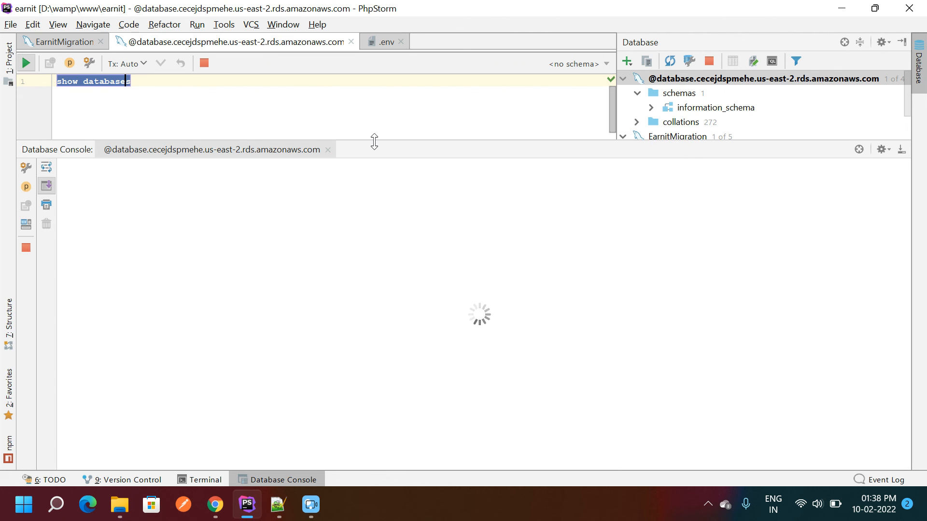
# - Review the four returned databases: information_schema, mysql, performance_schema and sys
pyautogui.moveTo(375, 141); pyautogui.dragTo(383, 256)
pyautogui.click(203, 111)
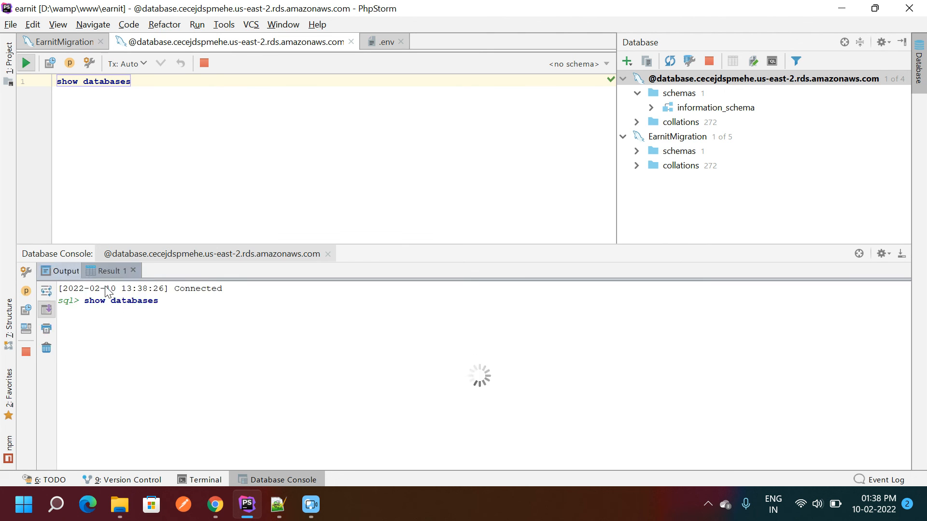
pyautogui.moveTo(59, 329); pyautogui.dragTo(92, 383)
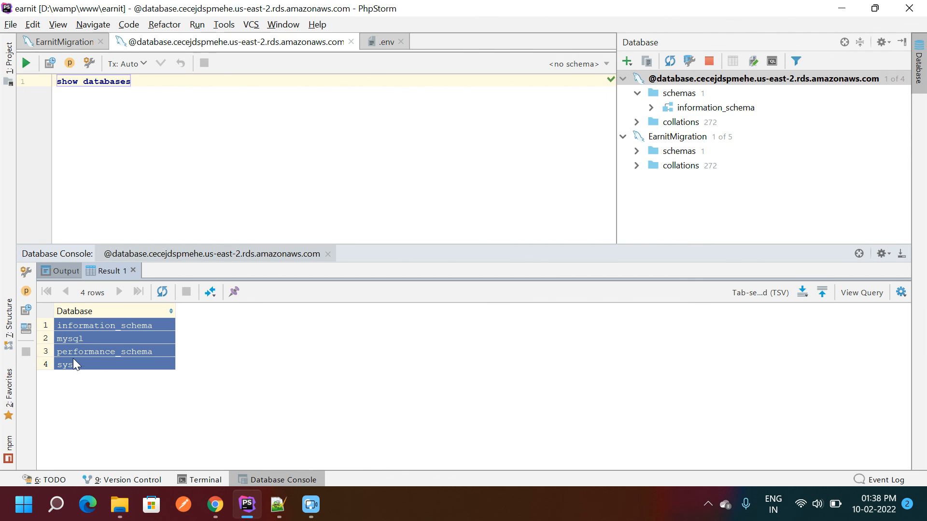
pyautogui.click(74, 361)
pyautogui.click(67, 326)
pyautogui.click(72, 353)
pyautogui.click(147, 132)
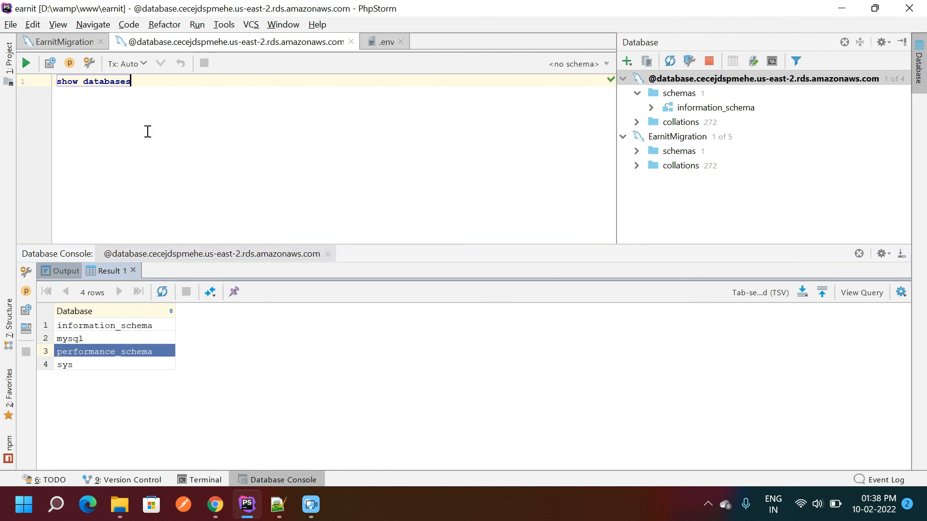
pyautogui.hotkey('ctrl', 'a')
# - Run 'create database users;' on the RDS server
pyautogui.write('creat')
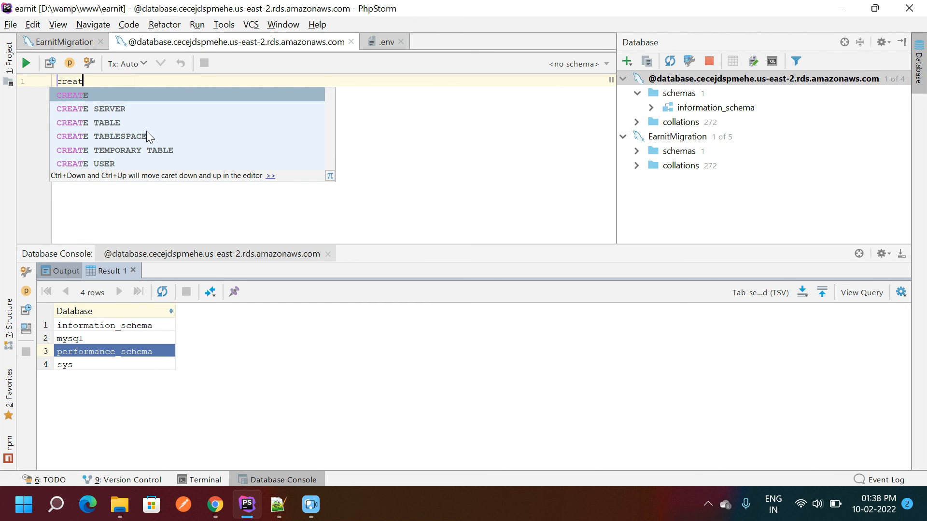
pyautogui.write('e  database  ')
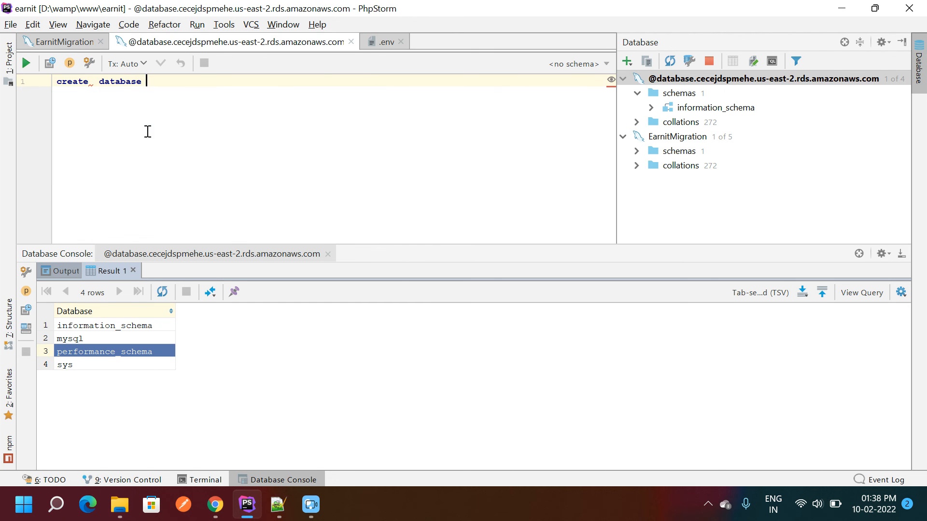
pyautogui.write('users')
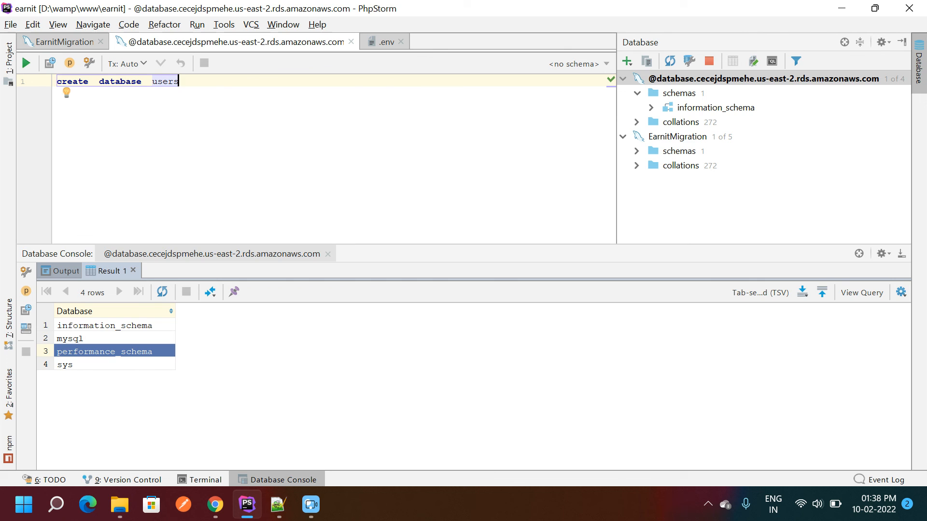
pyautogui.write(';')
pyautogui.tripleClick(127, 120)
pyautogui.click(26, 67)
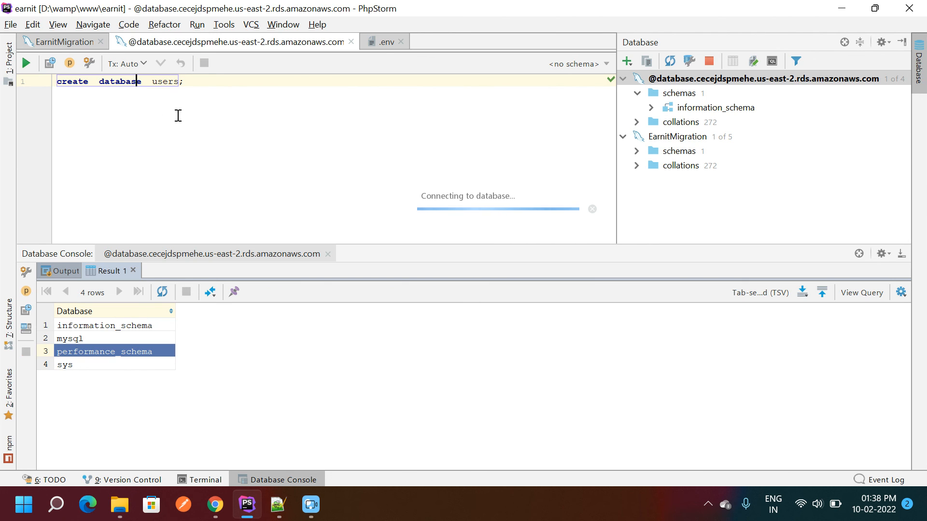
# - Restore and rerun 'show databases', finding the new users row among five results
pyautogui.hotkey('ctrl', 'w')
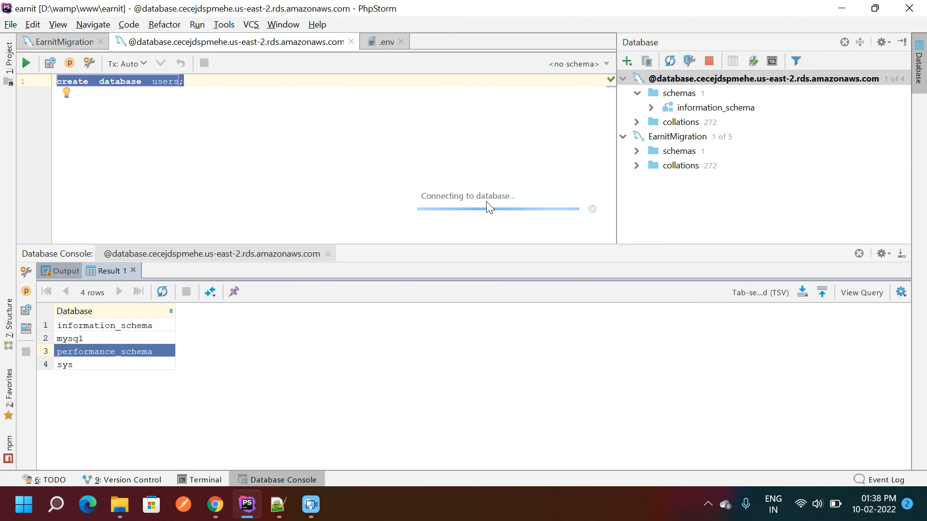
pyautogui.click(241, 96)
pyautogui.press('BackSpace')
pyautogui.press('BackSpace')
pyautogui.press('BackSpace')
pyautogui.press('BackSpace')
pyautogui.press('BackSpace')
pyautogui.press('BackSpace')
pyautogui.press('BackSpace')
pyautogui.press('BackSpace')
pyautogui.press('BackSpace')
pyautogui.press('BackSpace')
pyautogui.press('BackSpace')
pyautogui.press('BackSpace')
pyautogui.press('BackSpace')
pyautogui.press('BackSpace')
pyautogui.press('BackSpace')
pyautogui.press('BackSpace')
pyautogui.press('BackSpace')
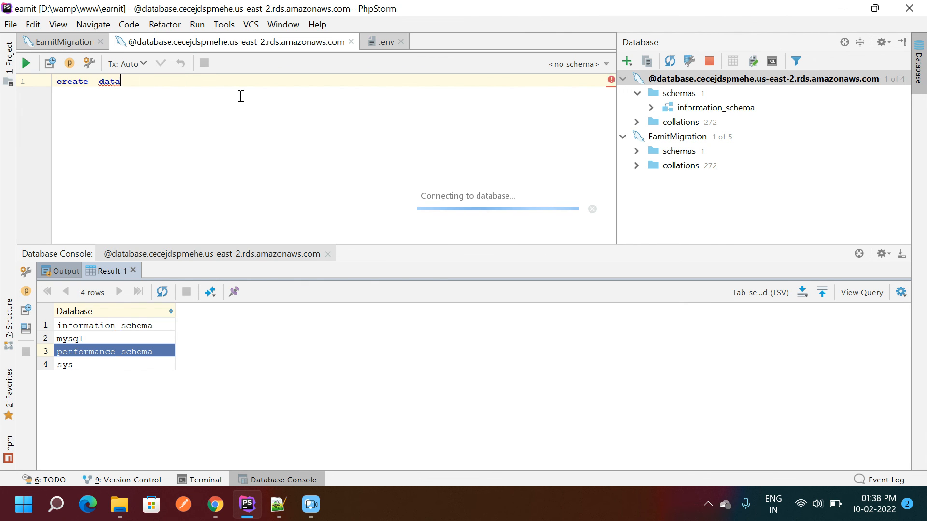
pyautogui.hotkey('ctrl', 'z')
pyautogui.hotkey('ctrl', 'z')
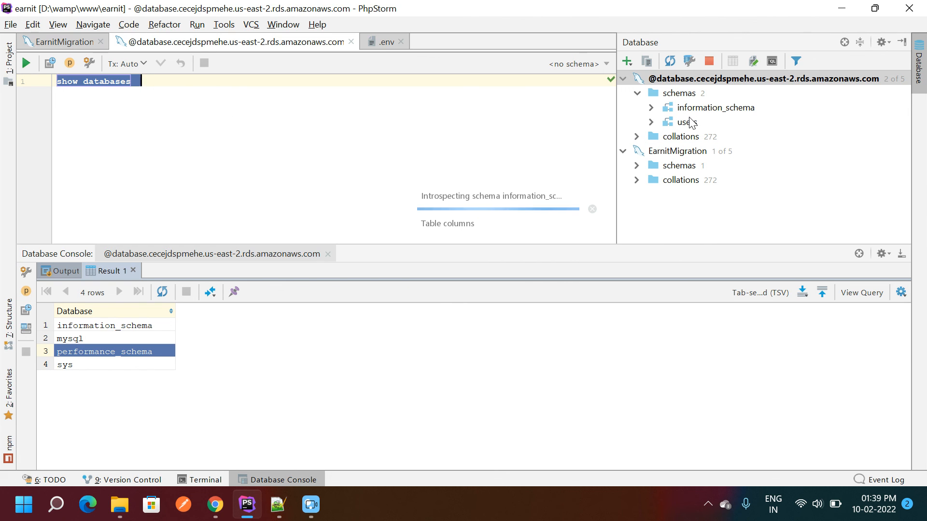
pyautogui.click(26, 63)
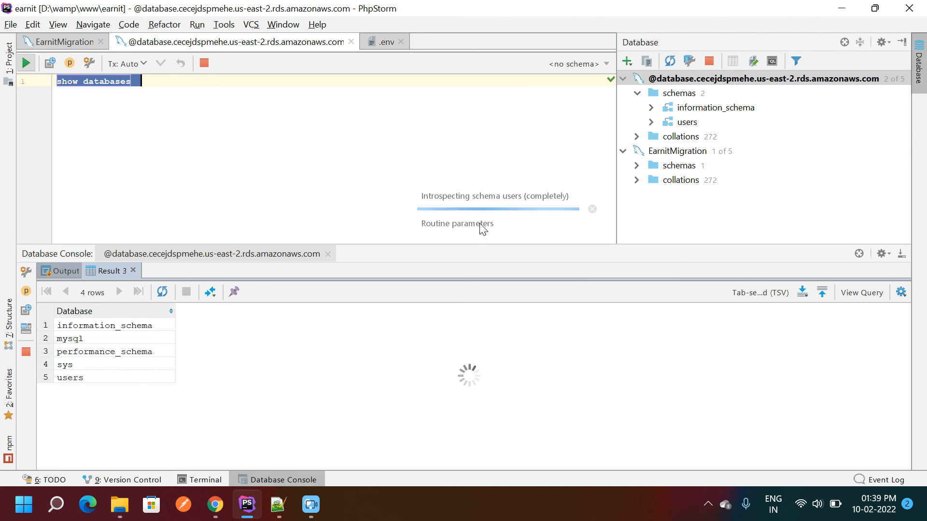
pyautogui.click(68, 379)
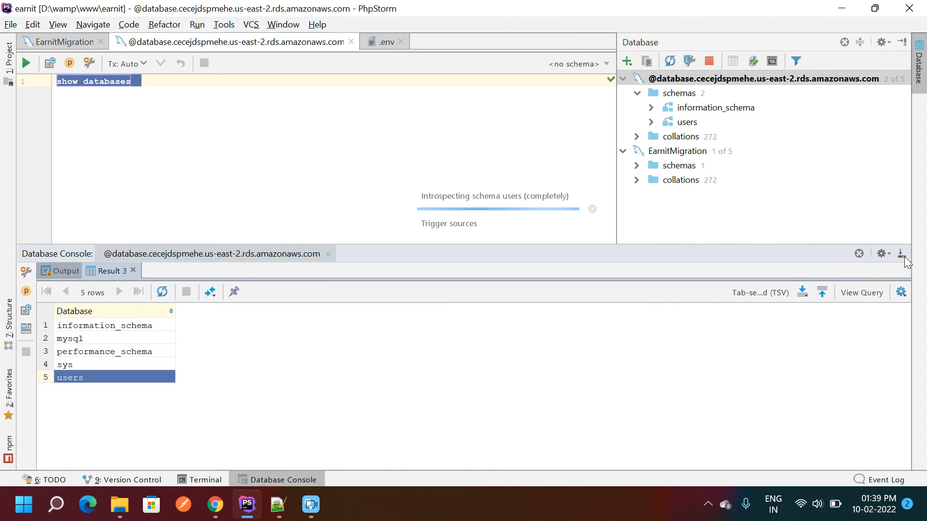
# - Hide the query results area and bring the RDS console back to the front
pyautogui.click(901, 253)
pyautogui.click(224, 229)
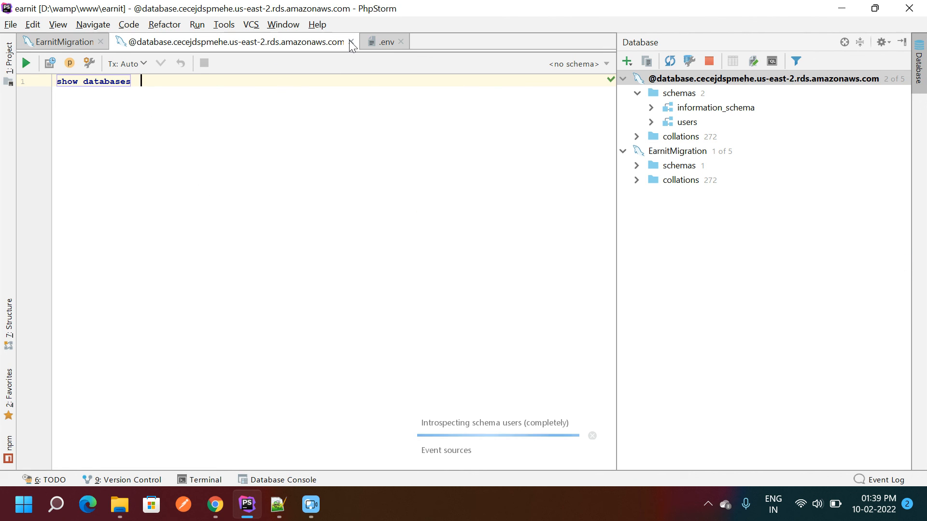
pyautogui.click(215, 505)
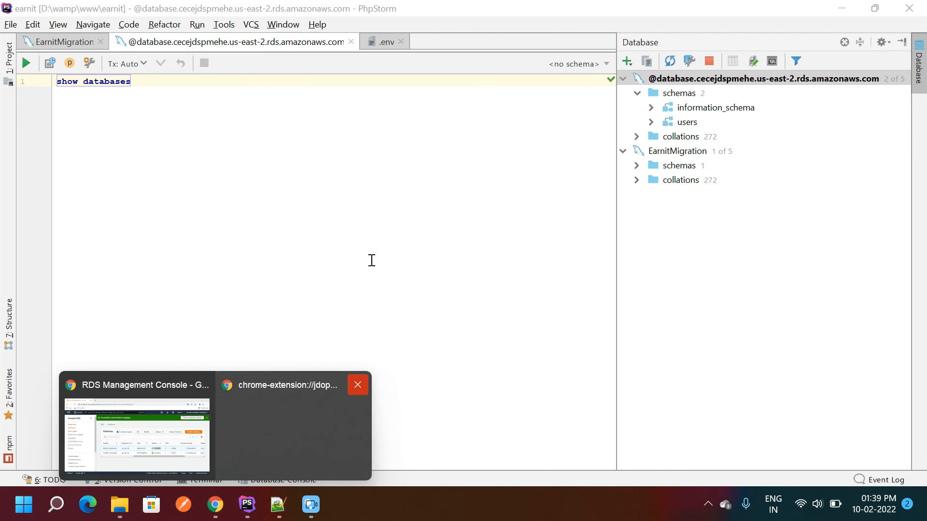
pyautogui.click(126, 429)
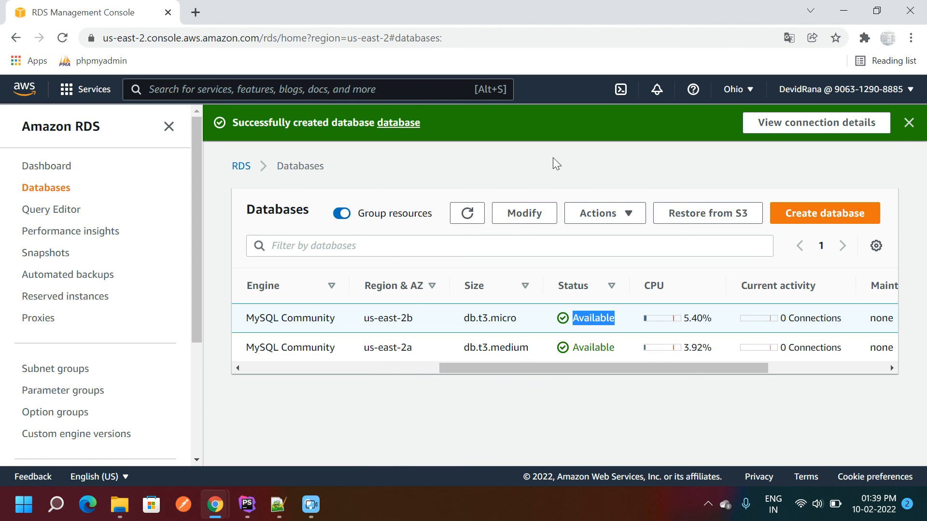
# - Dismiss the success banner and scroll the Databases table back to the DB identifier column
pyautogui.click(908, 124)
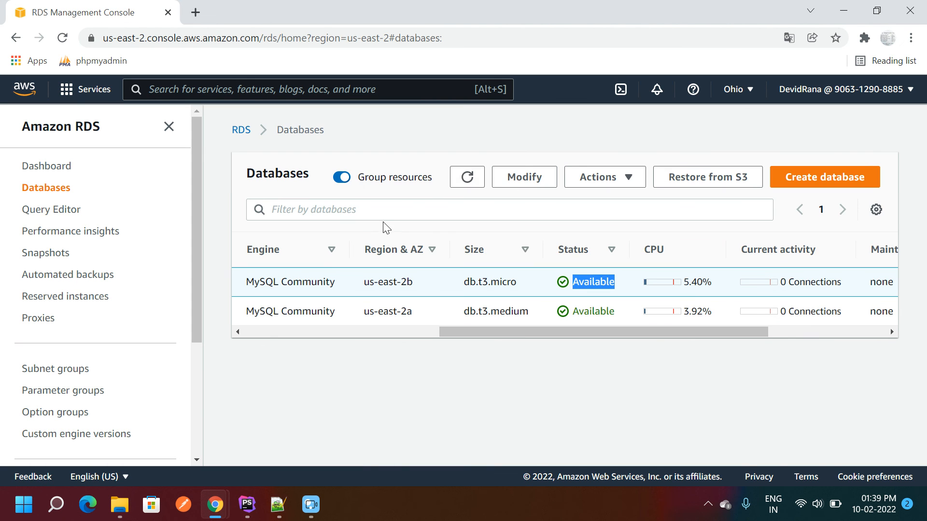
pyautogui.moveTo(212, 508)
pyautogui.click(296, 332)
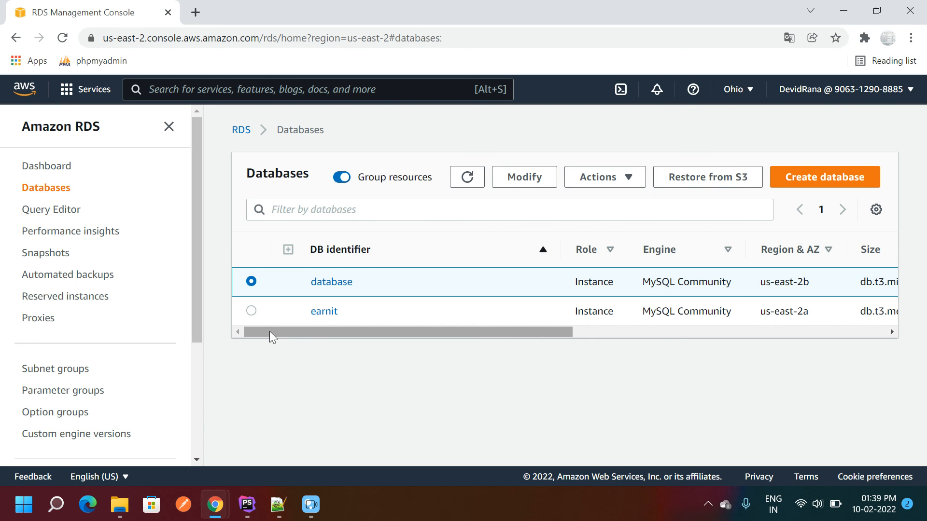
pyautogui.moveTo(269, 331); pyautogui.dragTo(270, 331)
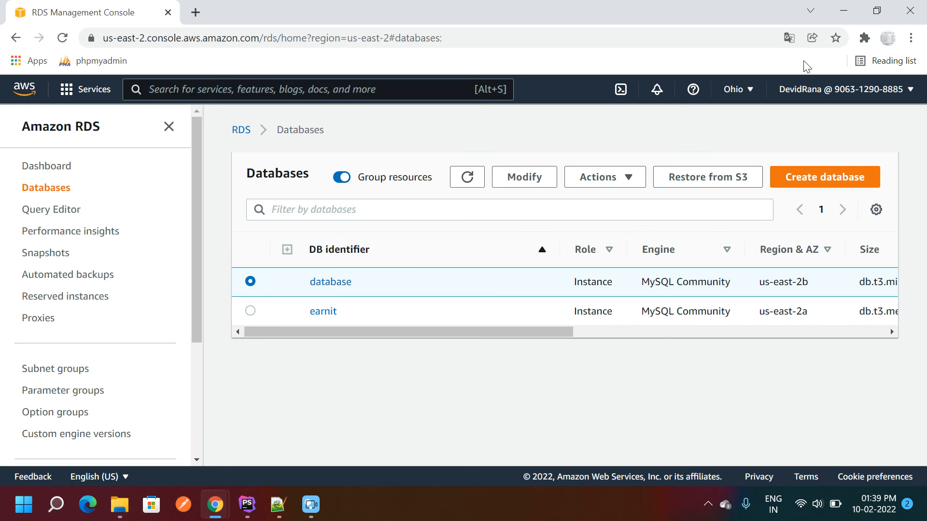
pyautogui.click(864, 39)
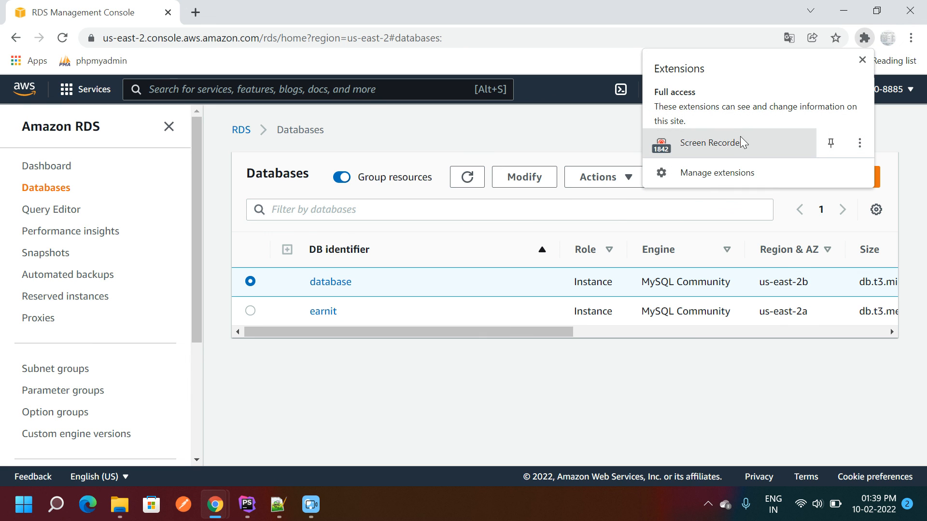